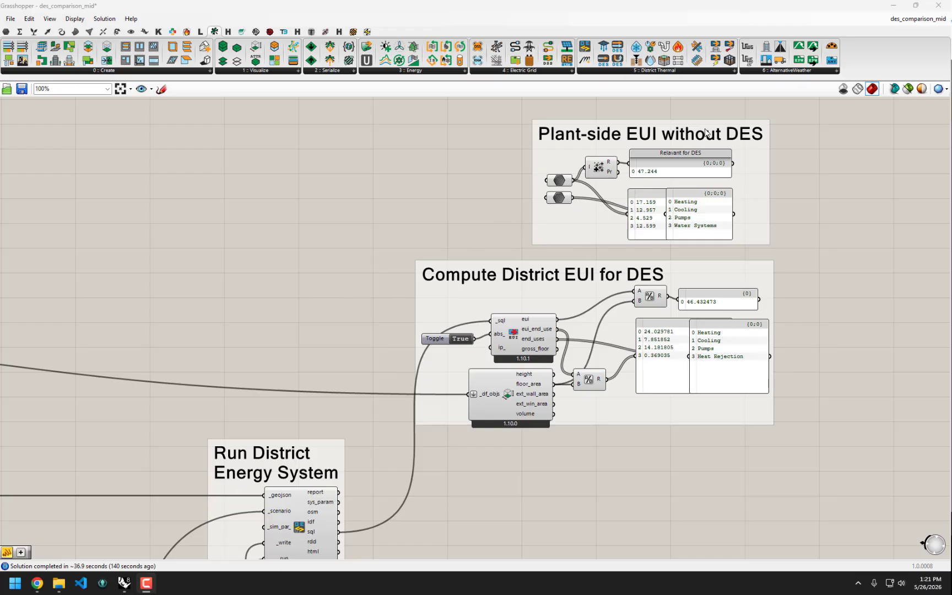
Step: Examine the plant-side EUI without DES and the computed district EUI for DES with their end-use breakdowns
{"action": "scroll", "coordinate": [707, 133], "scroll_direction": "up", "scroll_amount": 2}
{"action": "scroll", "coordinate": [658, 165], "scroll_direction": "up", "scroll_amount": 1}
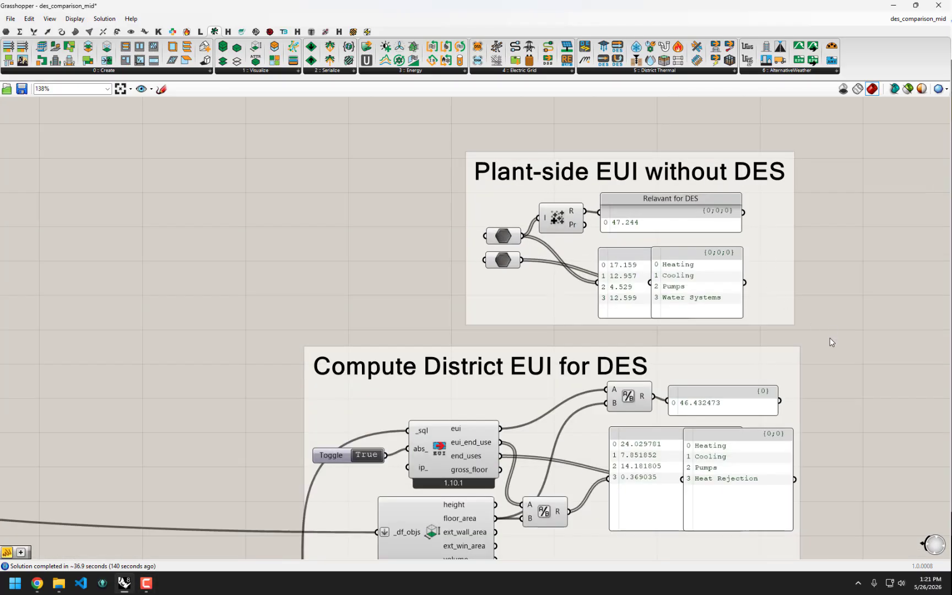
{"action": "left_click_drag", "start_coordinate": [831, 338], "coordinate": [380, 125]}
{"action": "left_click", "coordinate": [431, 163]}
{"action": "left_click", "coordinate": [648, 221]}
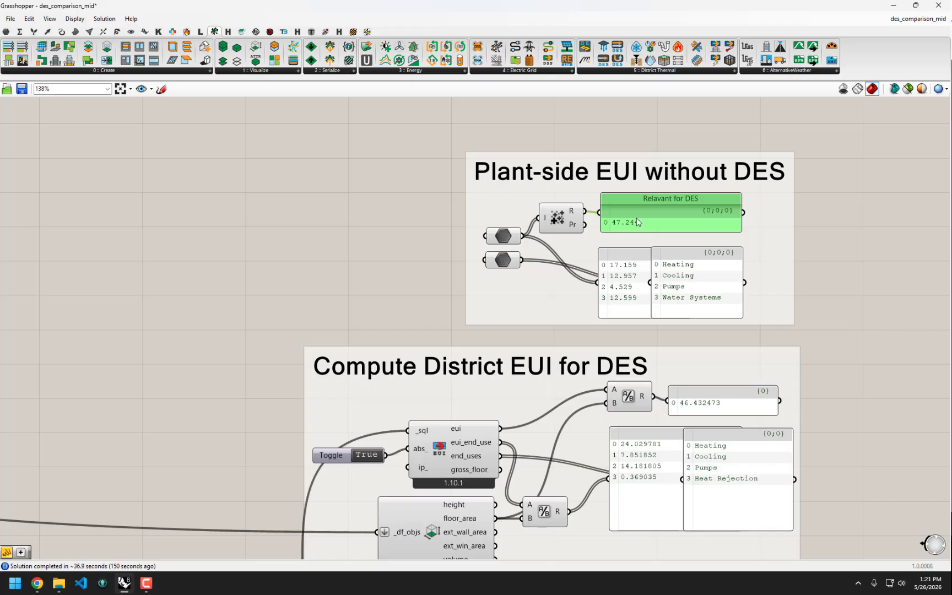
{"action": "right_click_drag", "start_coordinate": [669, 335], "coordinate": [659, 180]}
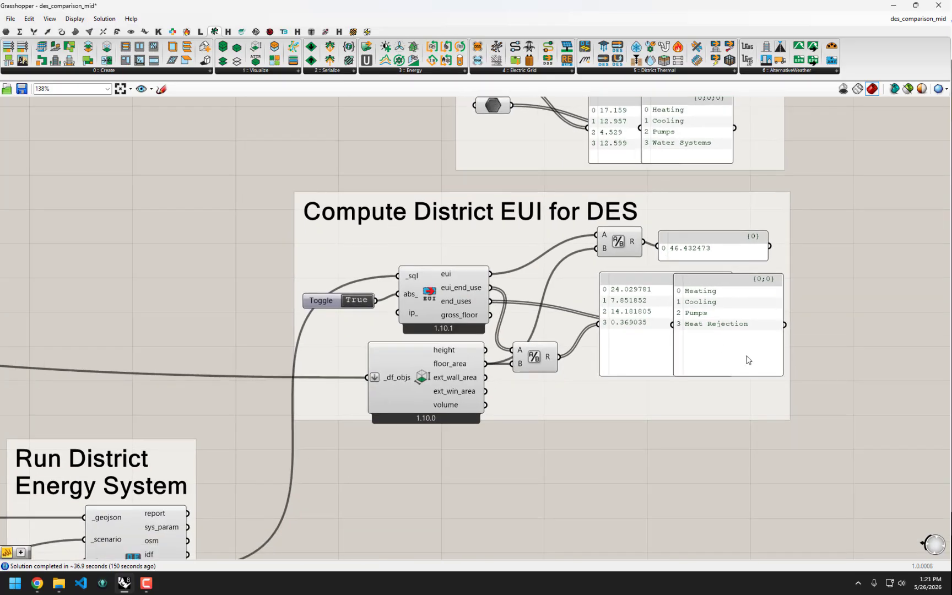
{"action": "scroll", "coordinate": [331, 402], "scroll_direction": "down", "scroll_amount": 2}
{"action": "right_click_drag", "start_coordinate": [328, 400], "coordinate": [481, 300]}
{"action": "right_click_drag", "start_coordinate": [244, 392], "coordinate": [176, 396]}
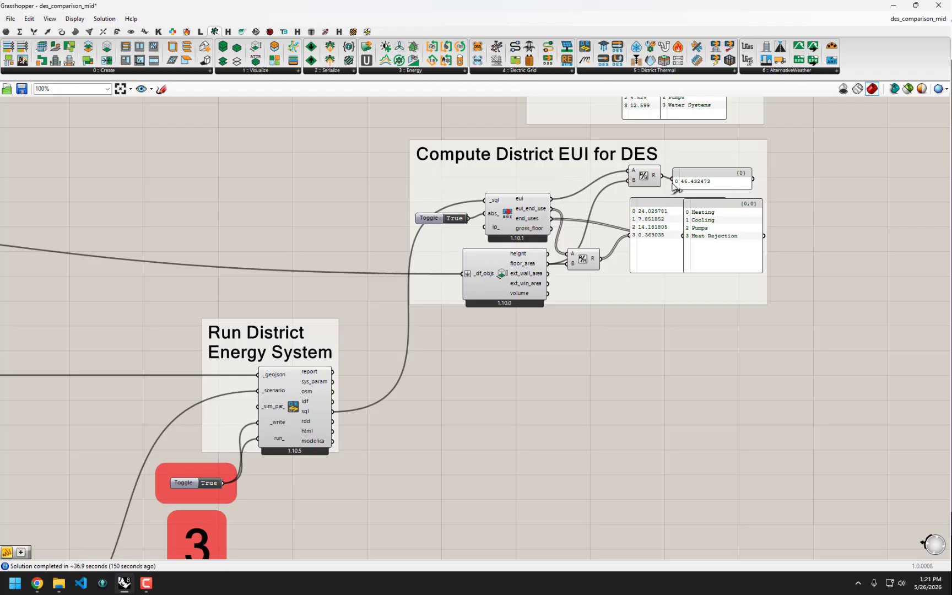
{"action": "scroll", "coordinate": [673, 184], "scroll_direction": "up", "scroll_amount": 1}
{"action": "right_click_drag", "start_coordinate": [643, 220], "coordinate": [634, 242]}
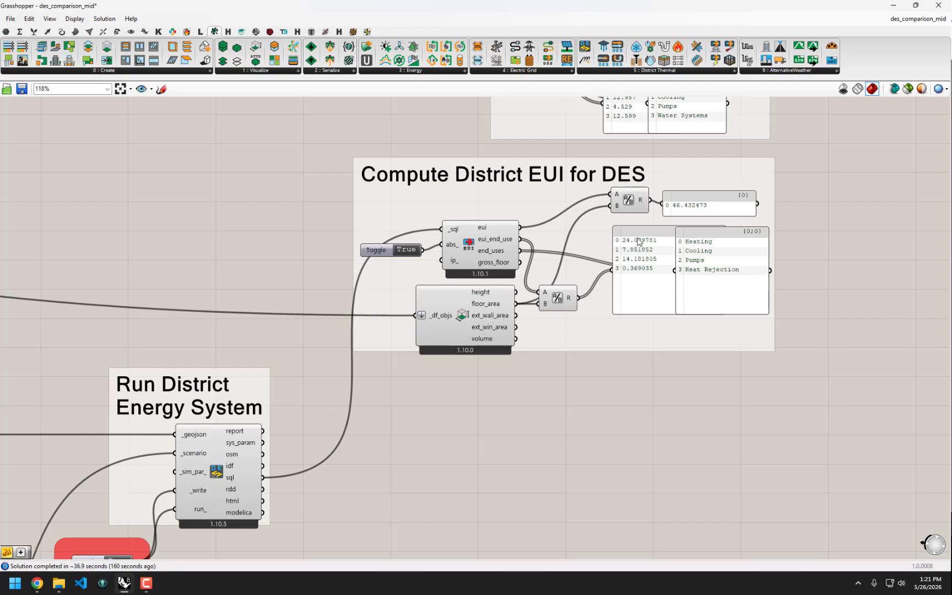
Step: Compare the total EUI panel without DES against the total district EUI panel for DES
{"action": "right_click_drag", "start_coordinate": [699, 213], "coordinate": [691, 341]}
{"action": "left_click_drag", "start_coordinate": [709, 336], "coordinate": [711, 333]}
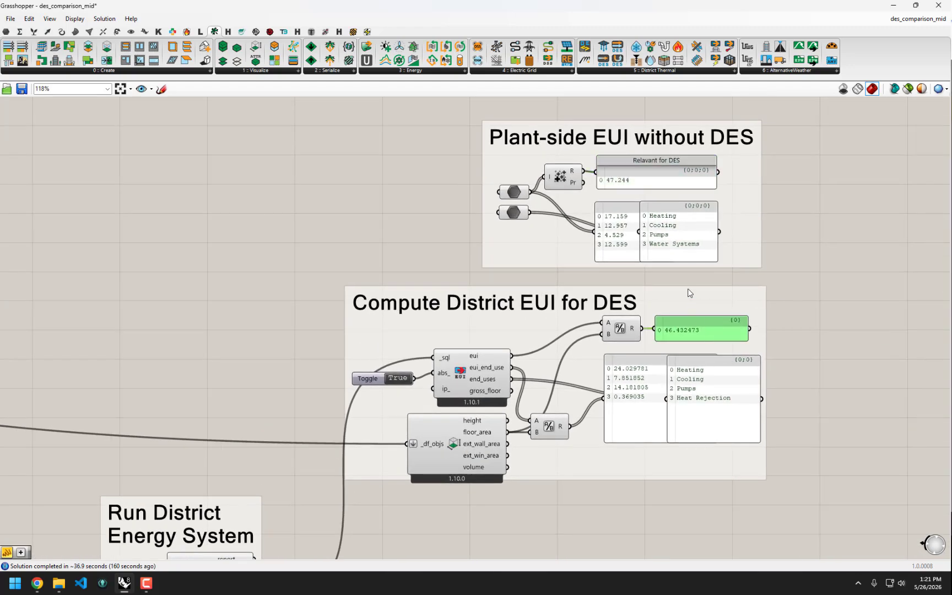
{"action": "left_click", "coordinate": [659, 178]}
{"action": "left_click", "coordinate": [696, 317]}
{"action": "left_click", "coordinate": [673, 184]}
{"action": "left_click", "coordinate": [696, 334]}
{"action": "left_click", "coordinate": [733, 345]}
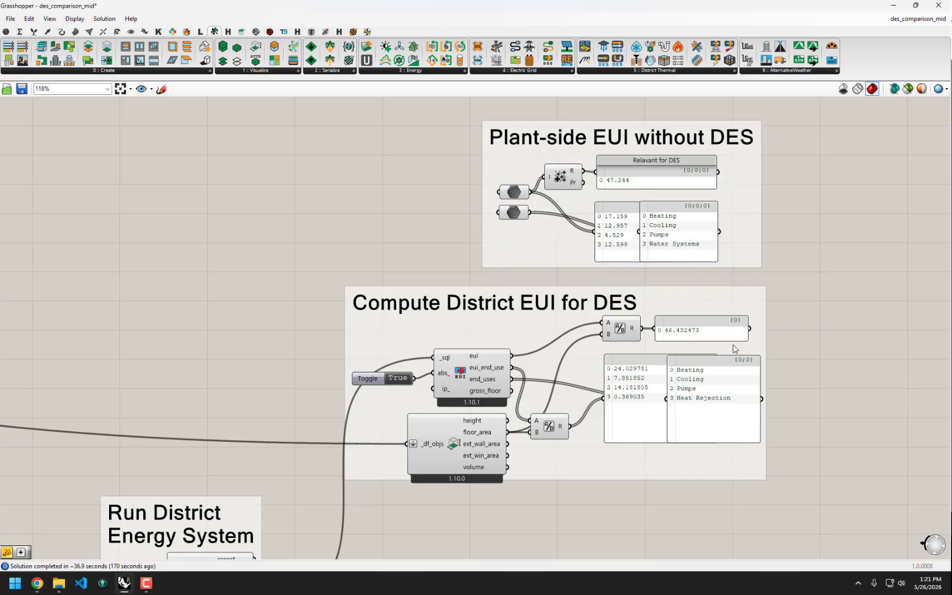
{"action": "left_click", "coordinate": [672, 331]}
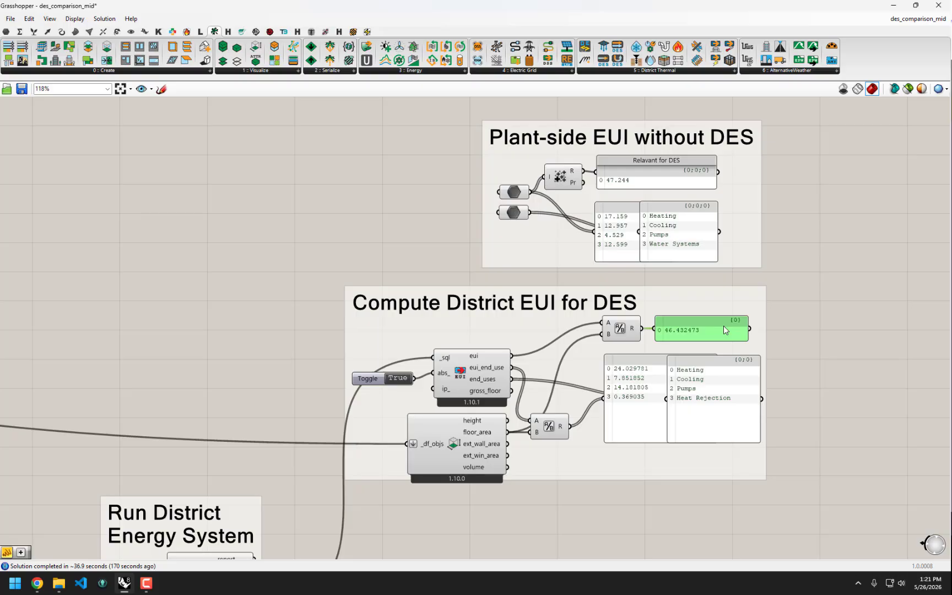
Step: Check the buildings in the Rhino viewport, then review the district EUI results and the Run District Energy System group in Grasshopper
{"action": "left_click_drag", "start_coordinate": [533, 3], "coordinate": [533, 470]}
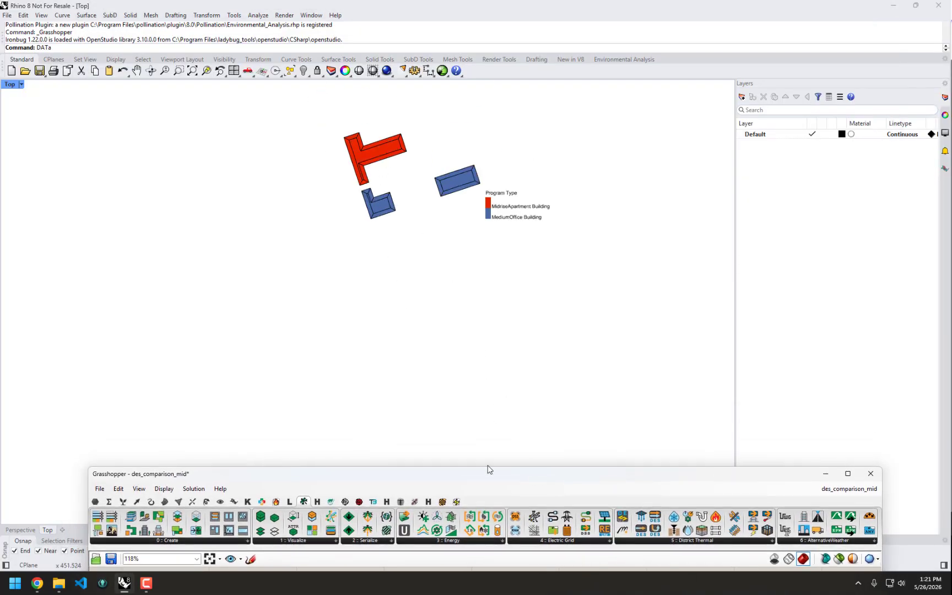
{"action": "left_click_drag", "start_coordinate": [448, 474], "coordinate": [422, 1]}
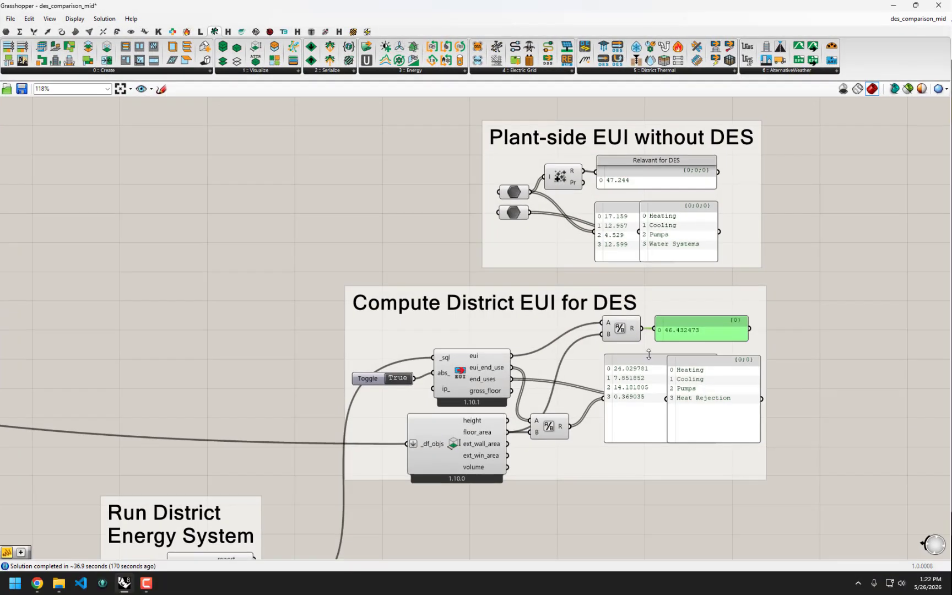
{"action": "right_click_drag", "start_coordinate": [572, 464], "coordinate": [599, 364]}
{"action": "left_click_drag", "start_coordinate": [708, 228], "coordinate": [713, 225]}
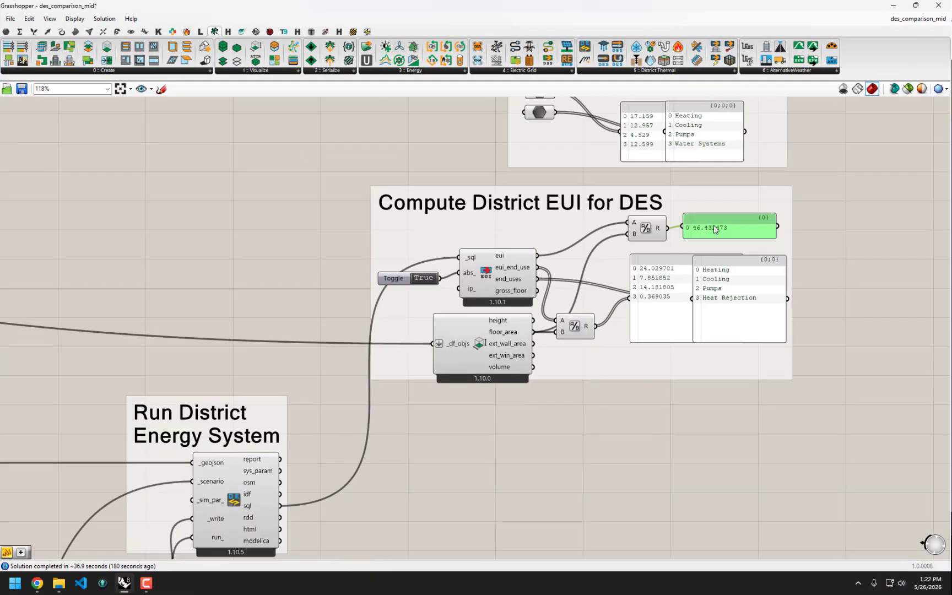
{"action": "left_click", "coordinate": [823, 245]}
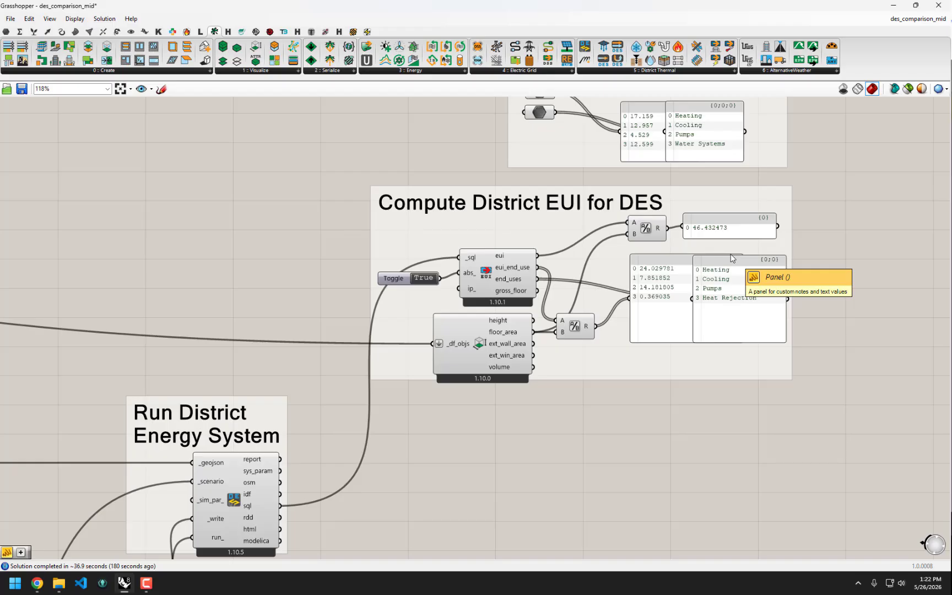
{"action": "right_click_drag", "start_coordinate": [731, 223], "coordinate": [725, 345]}
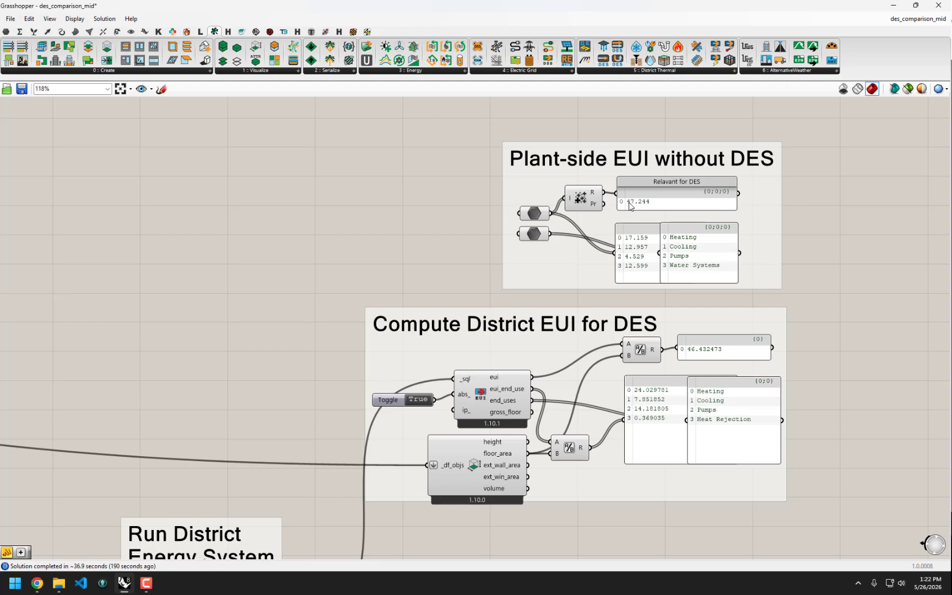
{"action": "right_click_drag", "start_coordinate": [569, 391], "coordinate": [593, 239]}
{"action": "scroll", "coordinate": [570, 263], "scroll_direction": "down", "scroll_amount": 1}
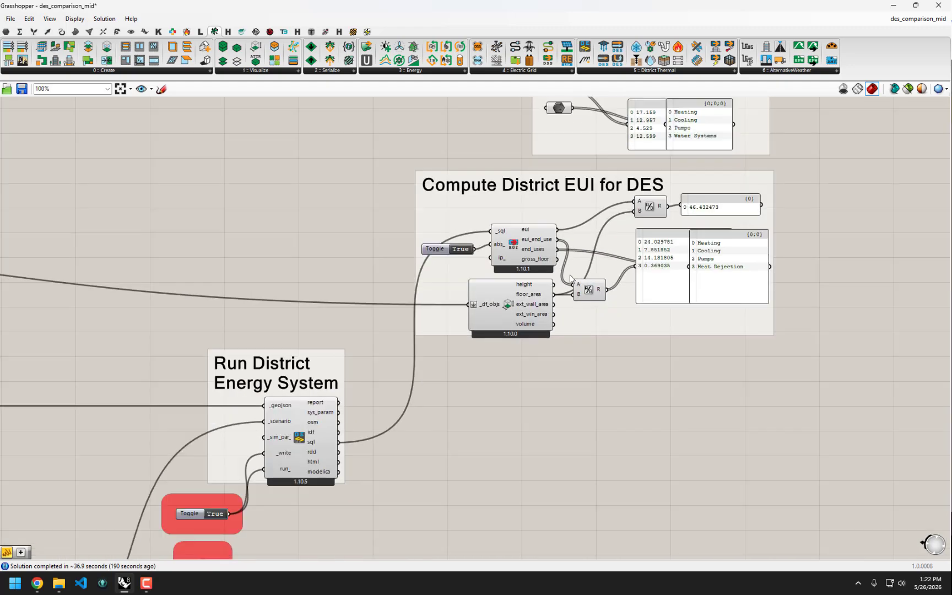
{"action": "right_click_drag", "start_coordinate": [570, 321], "coordinate": [562, 287]}
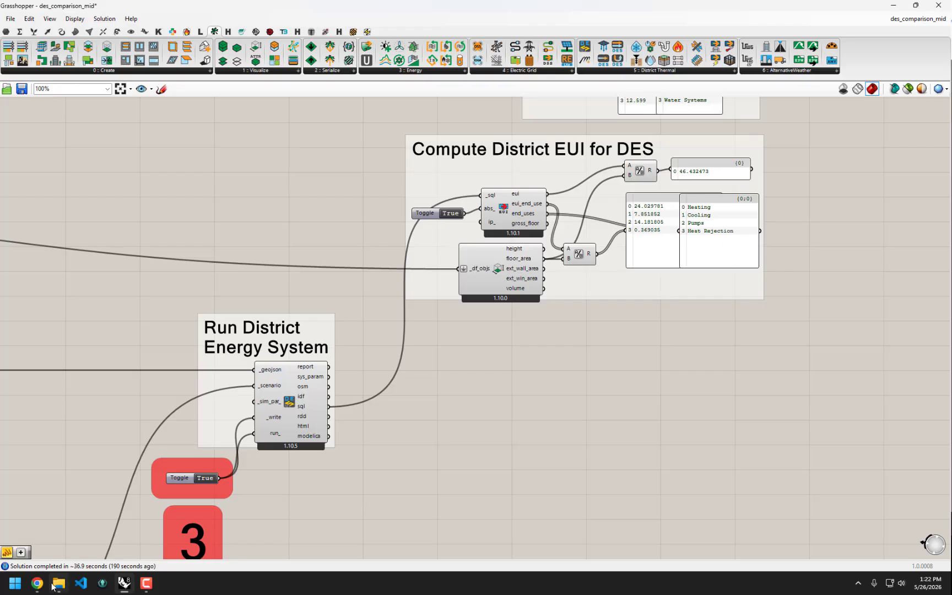
Step: Switch to Chrome and go from the OpenStudio Coalition site, openstudiocoalition.org, to its member releases page
{"action": "mouse_move", "coordinate": [37, 585]}
{"action": "left_click", "coordinate": [156, 532]}
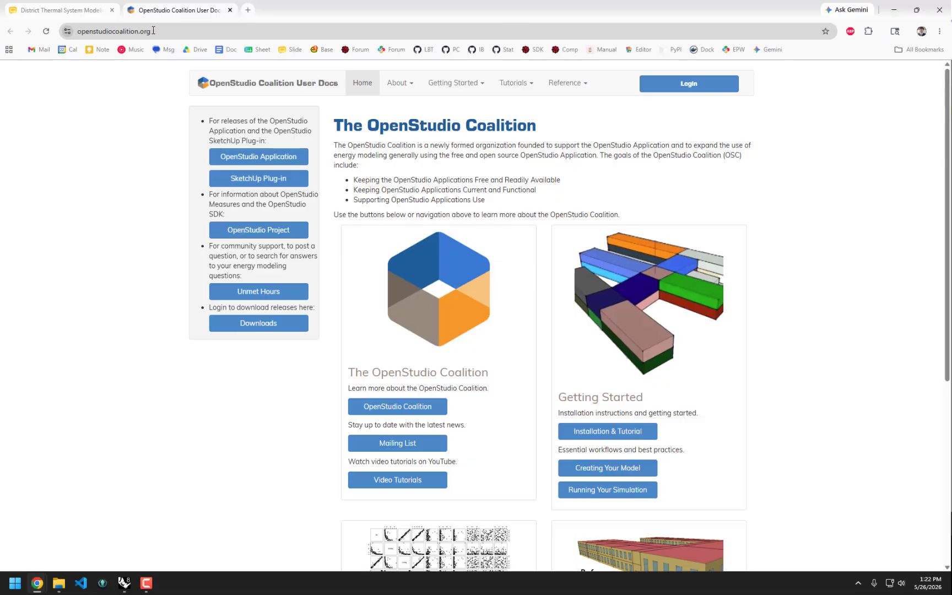
{"action": "left_click", "coordinate": [678, 86]}
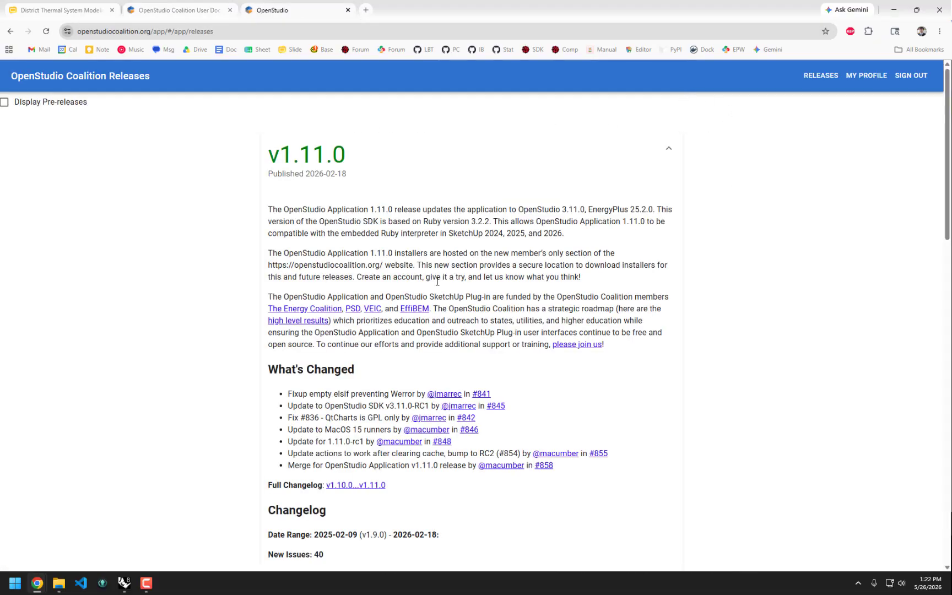
Step: Examine the OpenStudio Application v1.11.0 release notes and its downloadable assets for macOS, Ubuntu and Windows
{"action": "scroll", "coordinate": [459, 194], "scroll_direction": "down", "scroll_amount": 2}
{"action": "scroll", "coordinate": [404, 418], "scroll_direction": "down", "scroll_amount": 3}
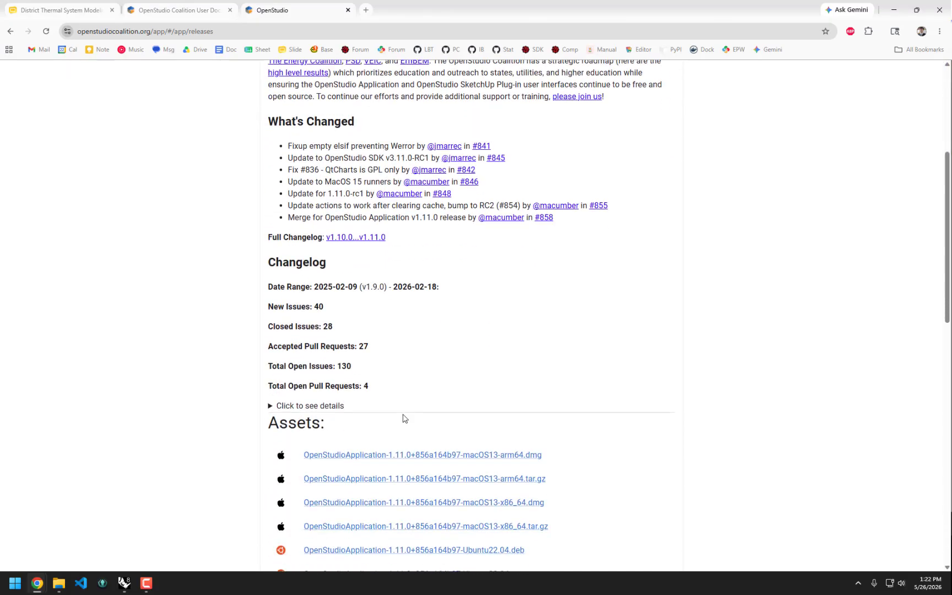
{"action": "scroll", "coordinate": [413, 364], "scroll_direction": "down", "scroll_amount": 2}
{"action": "scroll", "coordinate": [368, 358], "scroll_direction": "down", "scroll_amount": 3}
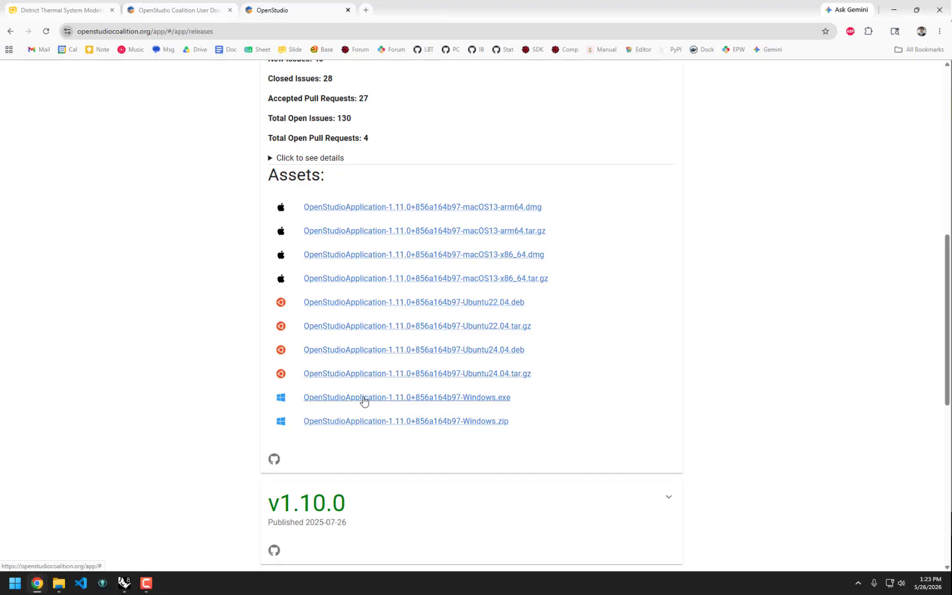
{"action": "scroll", "coordinate": [361, 395], "scroll_direction": "up", "scroll_amount": 1}
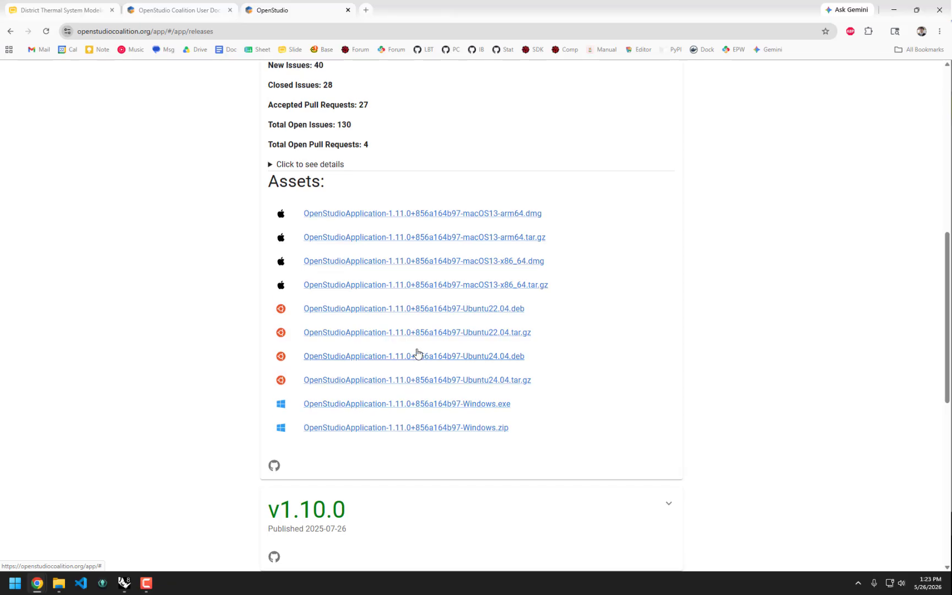
{"action": "scroll", "coordinate": [408, 347], "scroll_direction": "down", "scroll_amount": 2}
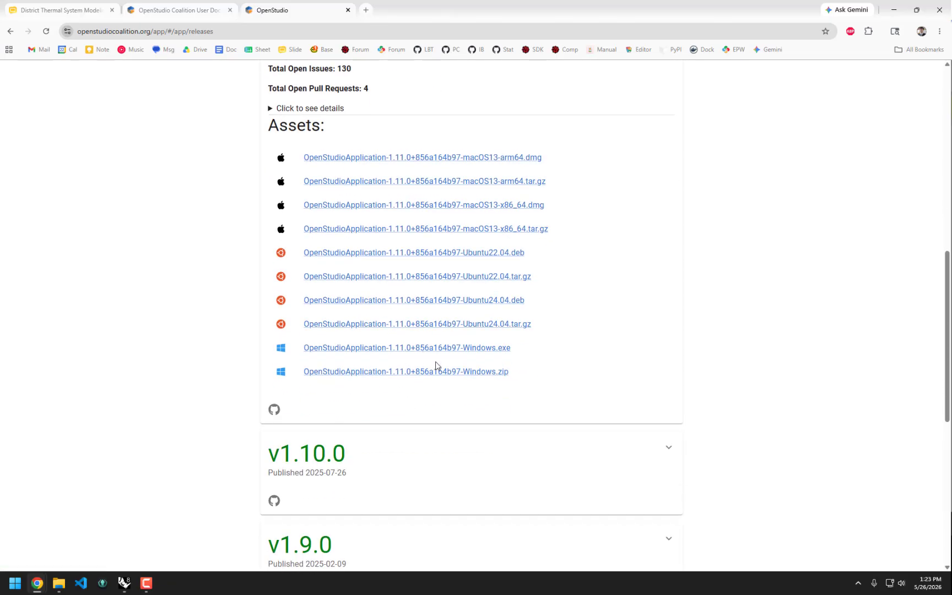
{"action": "scroll", "coordinate": [572, 291], "scroll_direction": "up", "scroll_amount": 8}
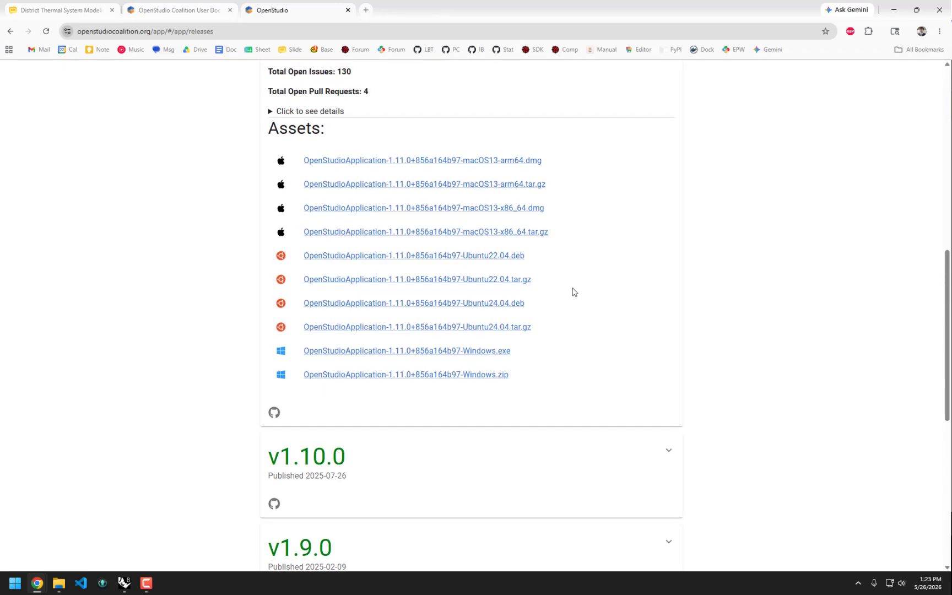
{"action": "scroll", "coordinate": [589, 257], "scroll_direction": "up", "scroll_amount": 1}
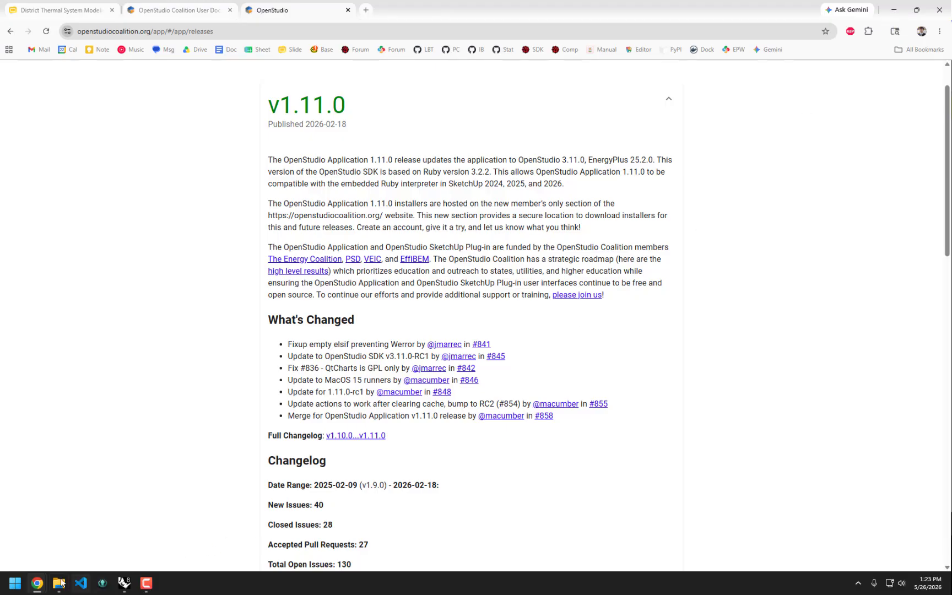
Step: Return to Grasshopper and inspect the osm output of the component in the Run District Energy System group
{"action": "left_click", "coordinate": [894, 10]}
{"action": "right_click_drag", "start_coordinate": [573, 434], "coordinate": [689, 329]}
{"action": "scroll", "coordinate": [485, 312], "scroll_direction": "up", "scroll_amount": 2}
{"action": "scroll", "coordinate": [370, 287], "scroll_direction": "up", "scroll_amount": 2}
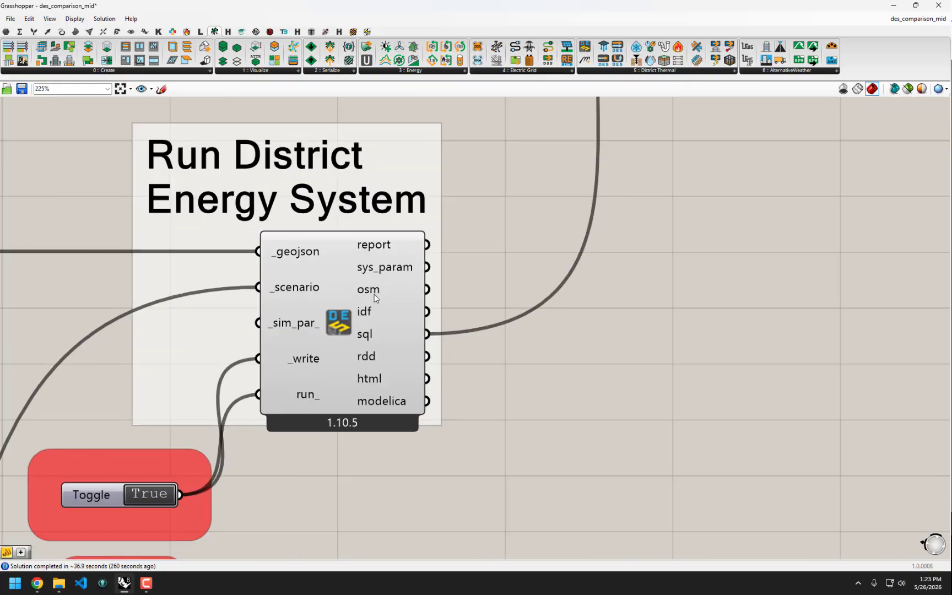
{"action": "mouse_move", "coordinate": [377, 296]}
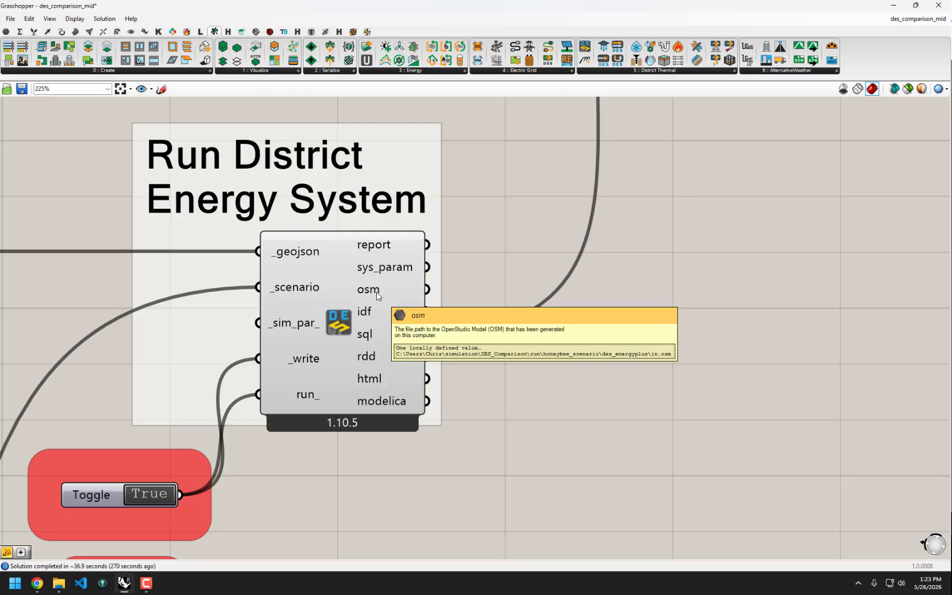
Step: Place a Ladybug folder-opening component beside the Run District Energy System group and feed it the osm output to open the simulation folder
{"action": "scroll", "coordinate": [376, 292], "scroll_direction": "down", "scroll_amount": 3}
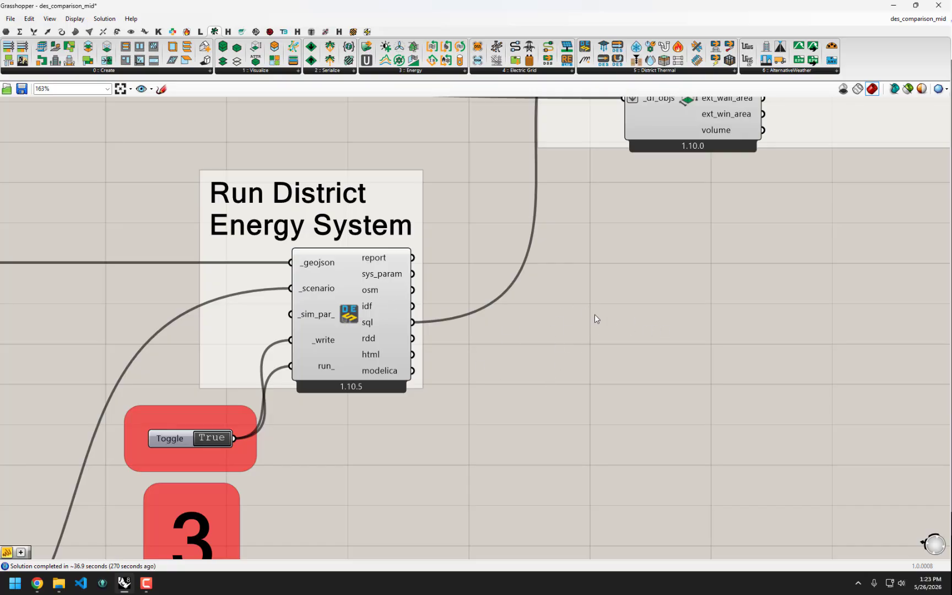
{"action": "left_click", "coordinate": [269, 31]}
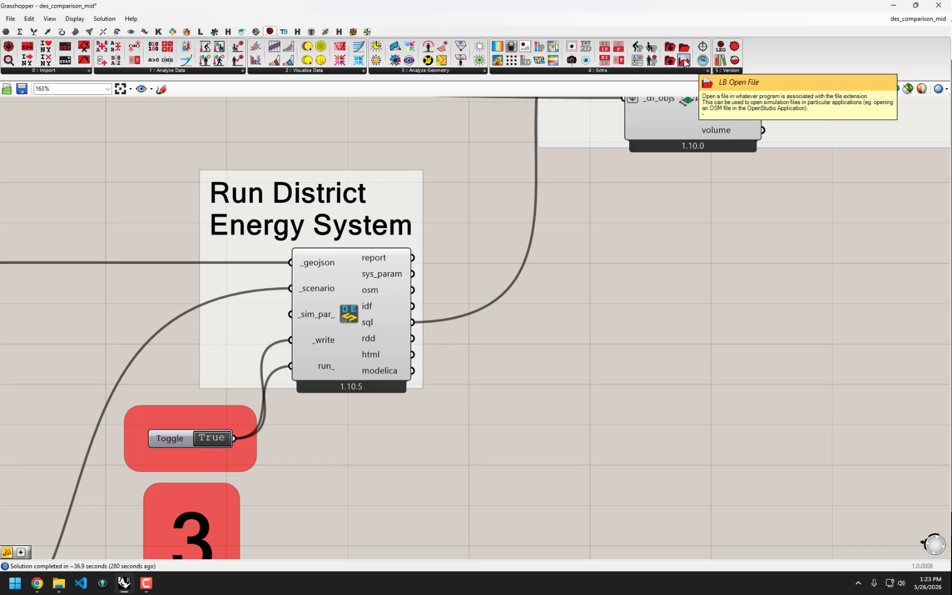
{"action": "left_click", "coordinate": [618, 285]}
{"action": "left_click_drag", "start_coordinate": [411, 291], "coordinate": [570, 287]}
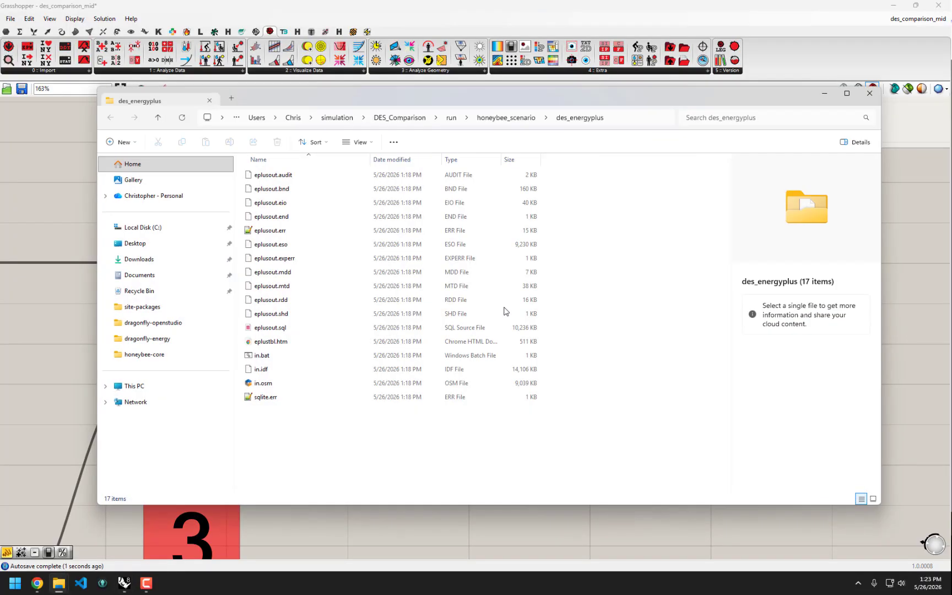
Step: Examine the in.osm file and its available actions in the des_energyplus folder, then put the folder window away
{"action": "left_click", "coordinate": [264, 385]}
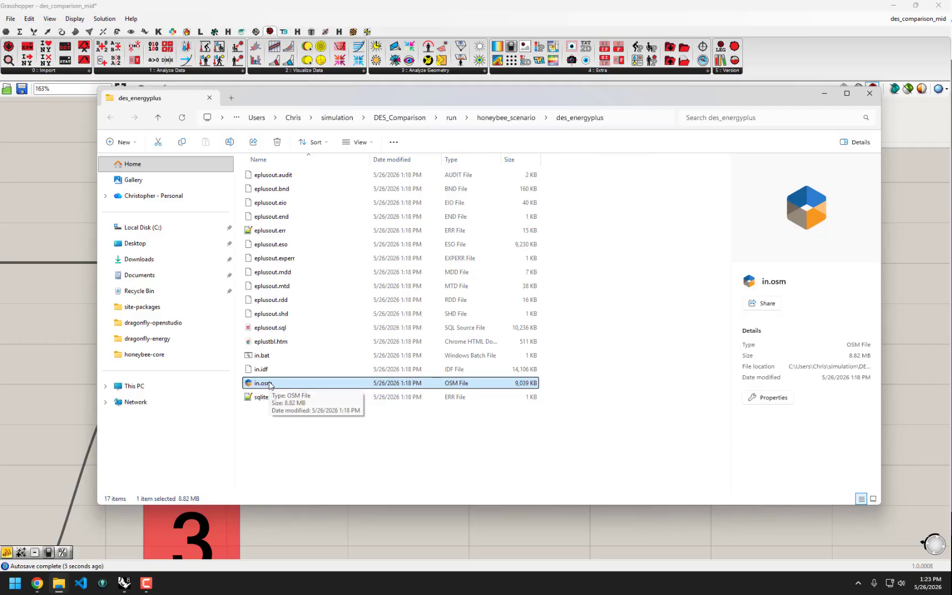
{"action": "right_click", "coordinate": [267, 384]}
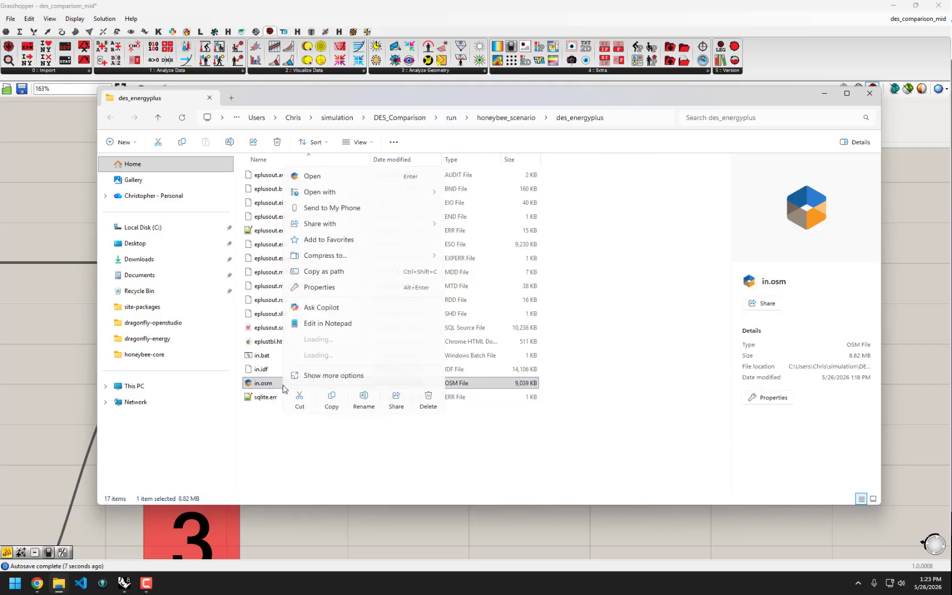
{"action": "left_click", "coordinate": [265, 471]}
{"action": "left_click", "coordinate": [824, 93]}
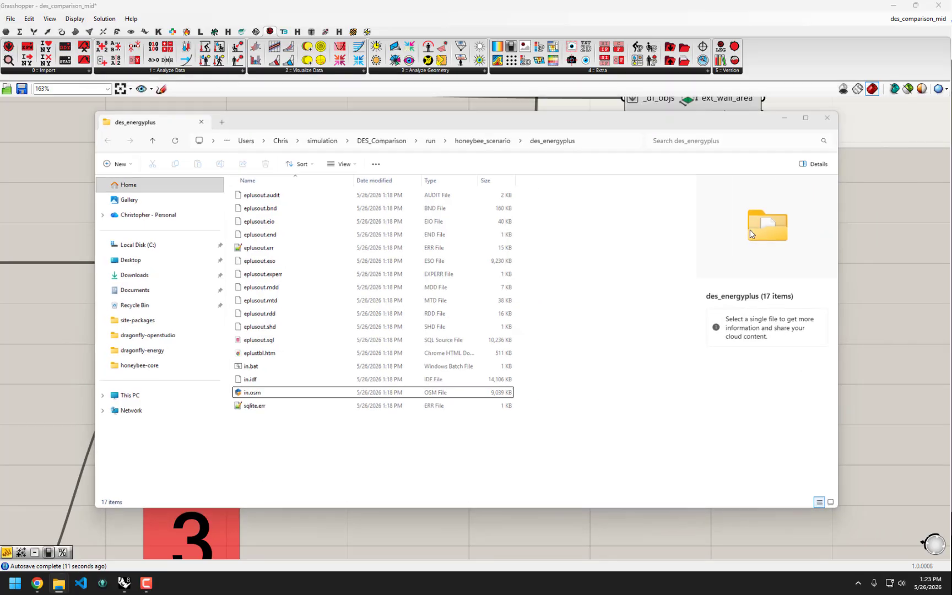
Step: Replace the folder-opening component with an LB Open File component beside the Run District Energy System group
{"action": "left_click_drag", "start_coordinate": [705, 392], "coordinate": [584, 249]}
{"action": "key", "text": "Delete"}
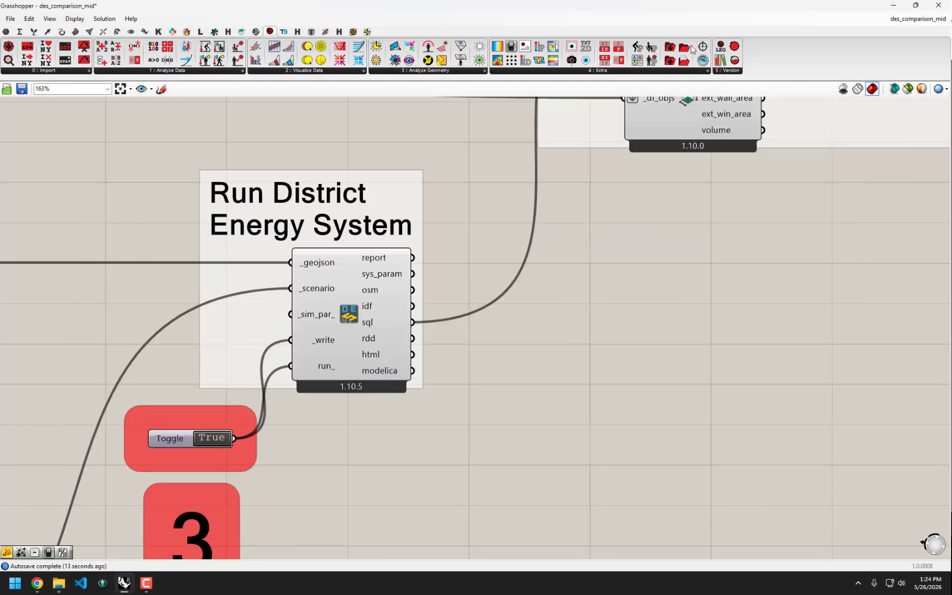
{"action": "left_click_drag", "start_coordinate": [682, 60], "coordinate": [585, 310]}
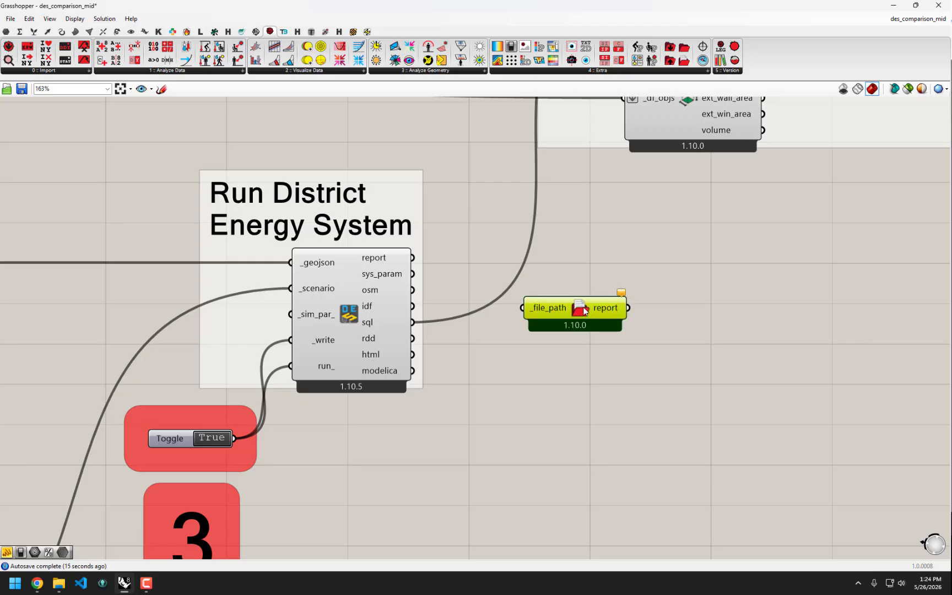
Step: Add a Bifocals component below the LB Open File component to label the components on the canvas
{"action": "left_click", "coordinate": [671, 539]}
{"action": "double_click", "coordinate": [671, 539]}
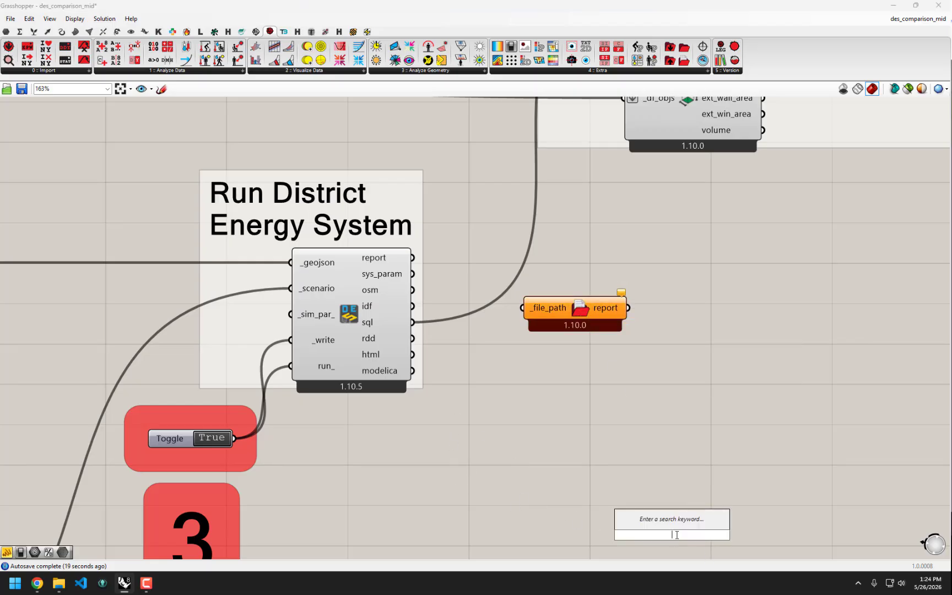
{"action": "type", "text": "bif"}
{"action": "left_click", "coordinate": [656, 527]}
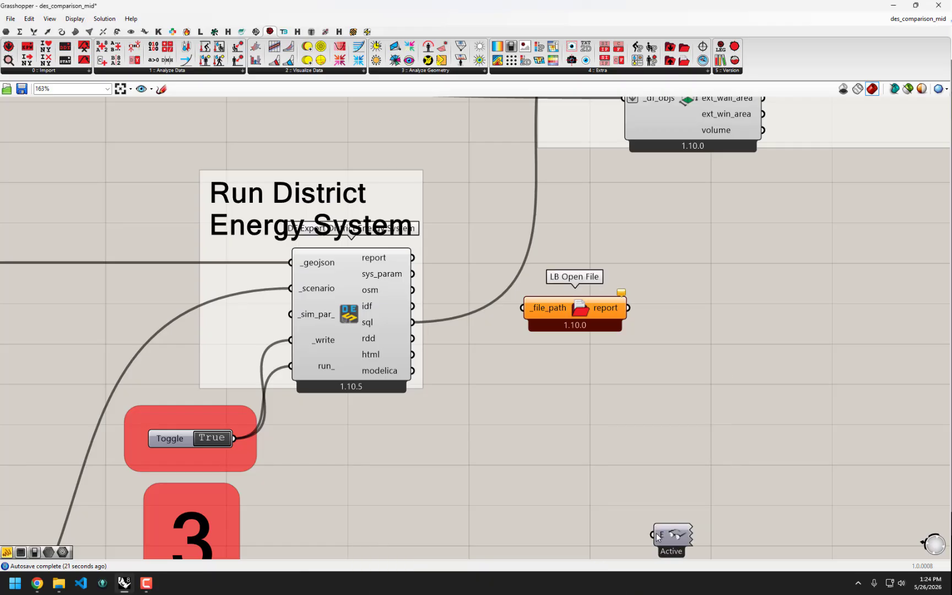
Step: Move the Bifocals component farther down and shift the Run District Energy System title up, clear of the component's name label
{"action": "mouse_move", "coordinate": [655, 536]}
{"action": "left_mouse_down"}
{"action": "mouse_move", "coordinate": [670, 554]}
{"action": "mouse_move", "coordinate": [701, 505]}
{"action": "mouse_move", "coordinate": [661, 573]}
{"action": "left_mouse_up"}
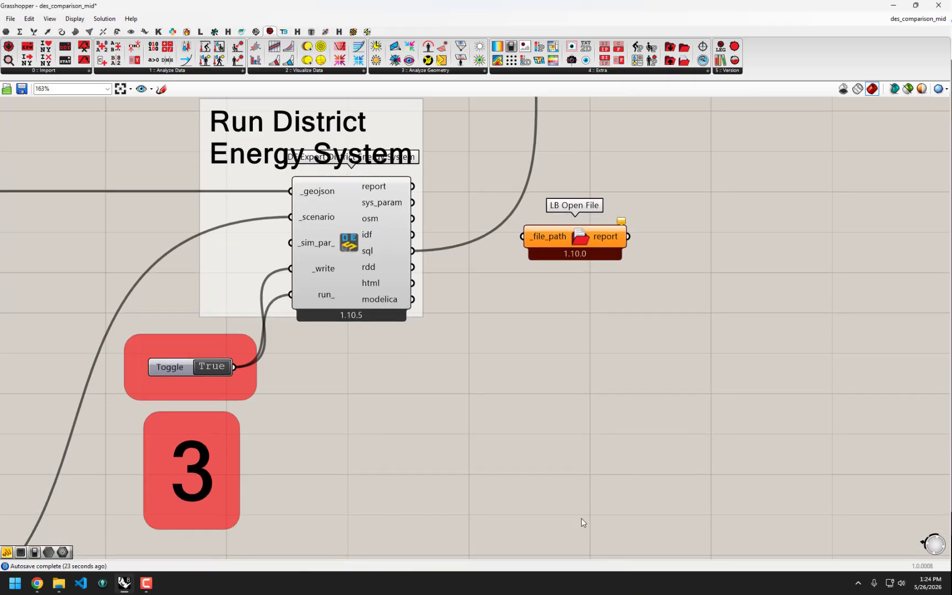
{"action": "mouse_move", "coordinate": [661, 105]}
{"action": "right_mouse_down"}
{"action": "mouse_move", "coordinate": [687, 187]}
{"action": "mouse_move", "coordinate": [700, 196]}
{"action": "right_mouse_up"}
{"action": "left_click", "coordinate": [349, 215]}
{"action": "left_click_drag", "start_coordinate": [350, 216], "coordinate": [350, 188]}
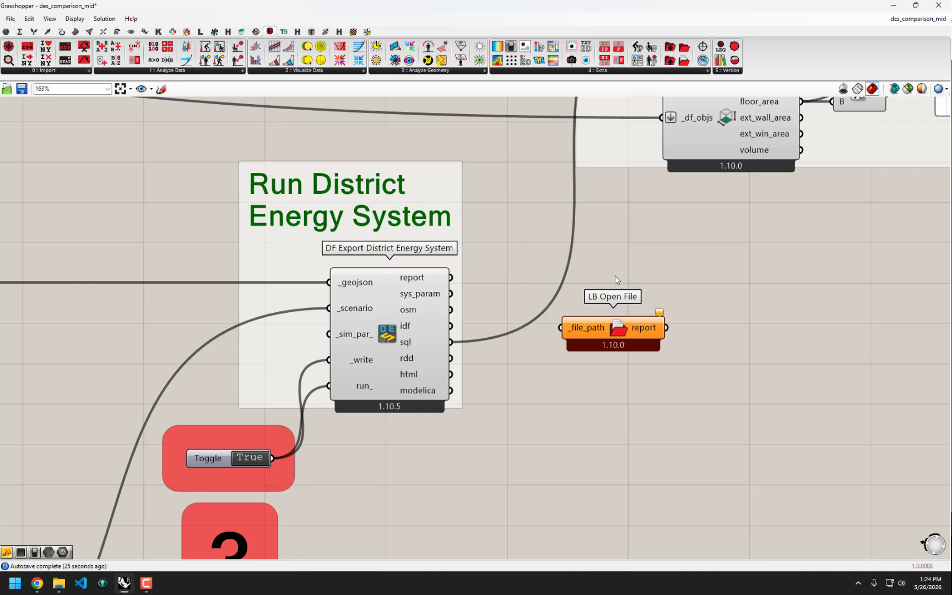
Step: Feed the osm output into LB Open File to open the model in the OpenStudio Application, and delete the LB Open File component
{"action": "right_click_drag", "start_coordinate": [516, 327], "coordinate": [471, 315]}
{"action": "left_click_drag", "start_coordinate": [407, 299], "coordinate": [525, 314]}
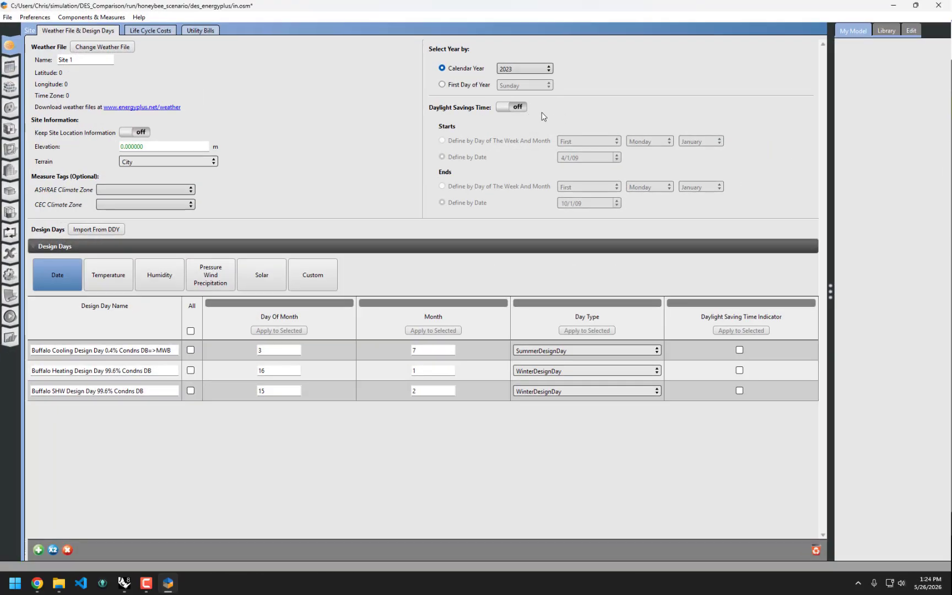
{"action": "double_click", "coordinate": [612, 5]}
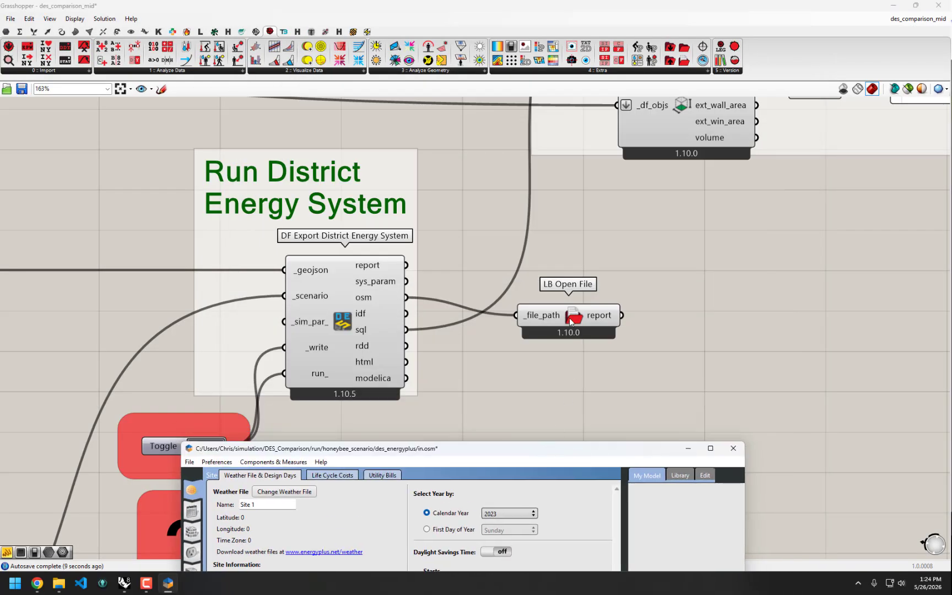
{"action": "left_click", "coordinate": [571, 322]}
{"action": "key", "text": "Delete"}
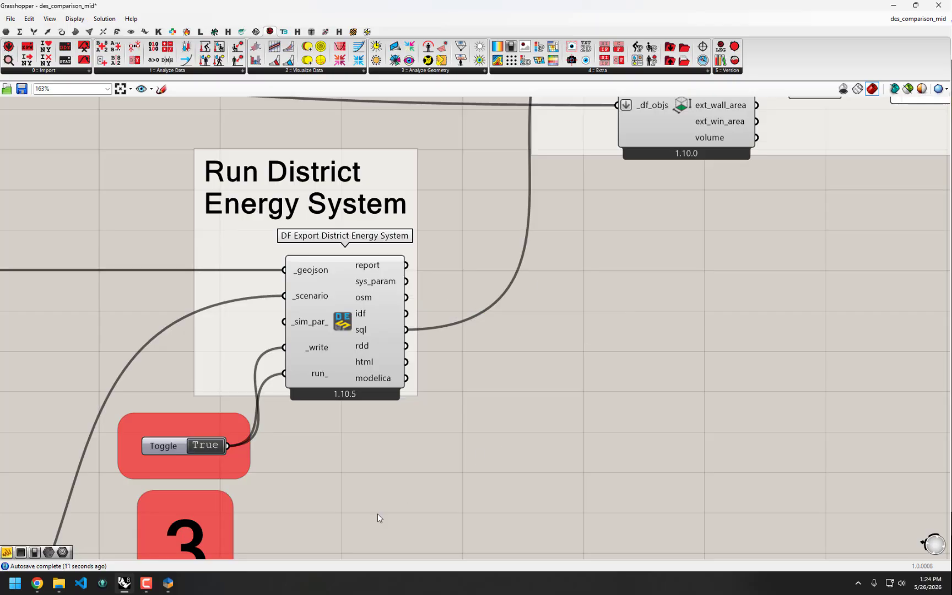
Step: Switch to the OpenStudio Application, examine the available loops in the HVAC Systems view, and put the window away
{"action": "left_click", "coordinate": [168, 583]}
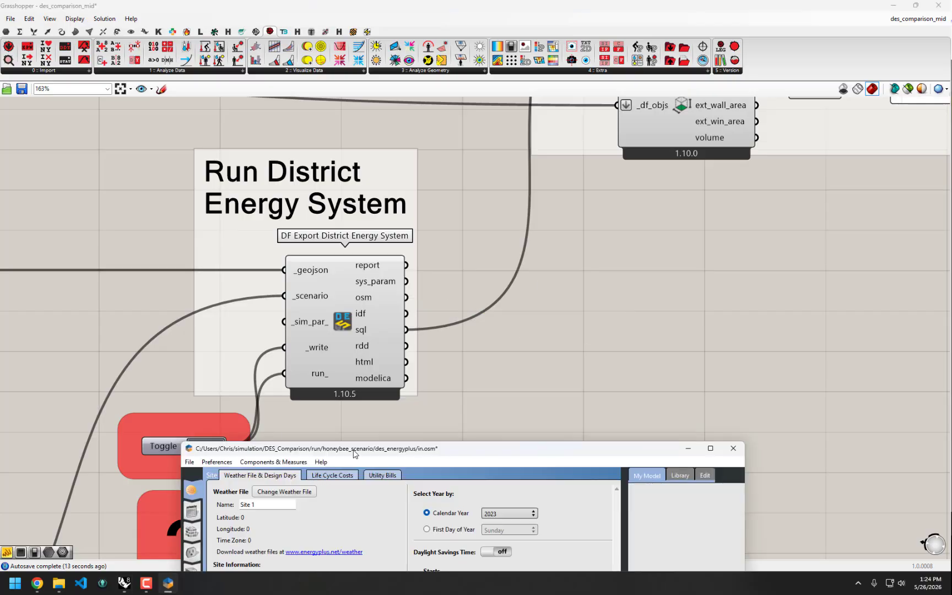
{"action": "left_click_drag", "start_coordinate": [355, 440], "coordinate": [361, 3]}
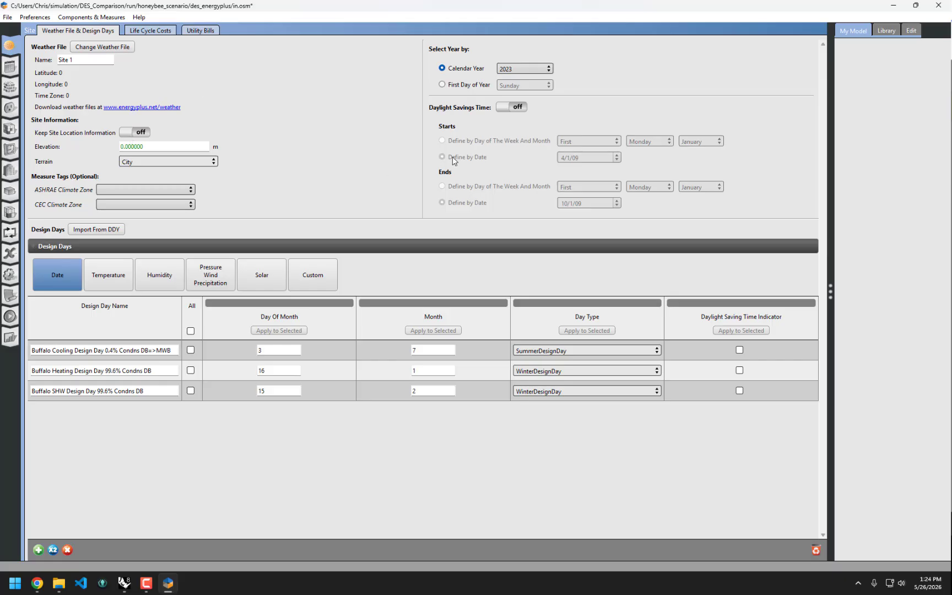
{"action": "left_click", "coordinate": [9, 236]}
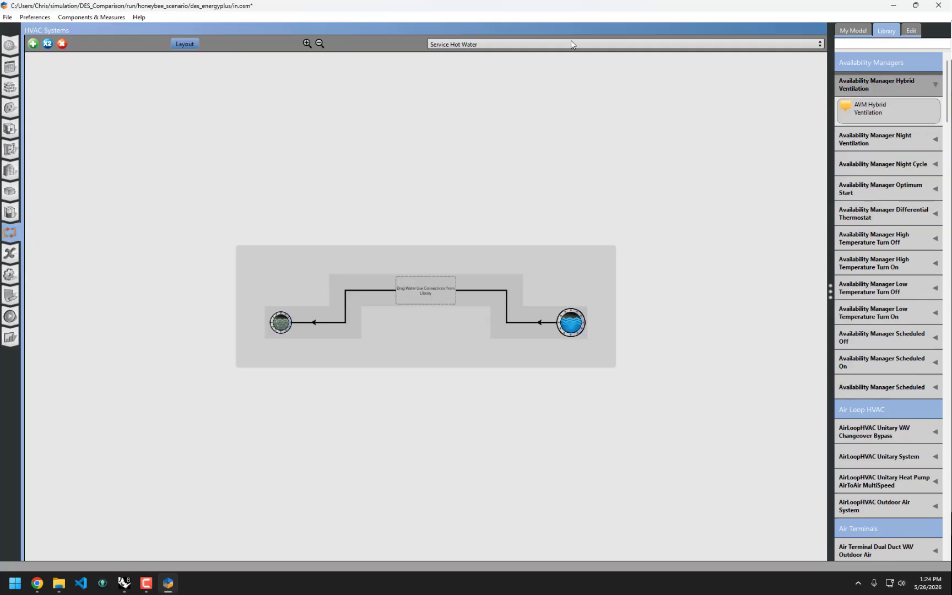
{"action": "left_click", "coordinate": [559, 43]}
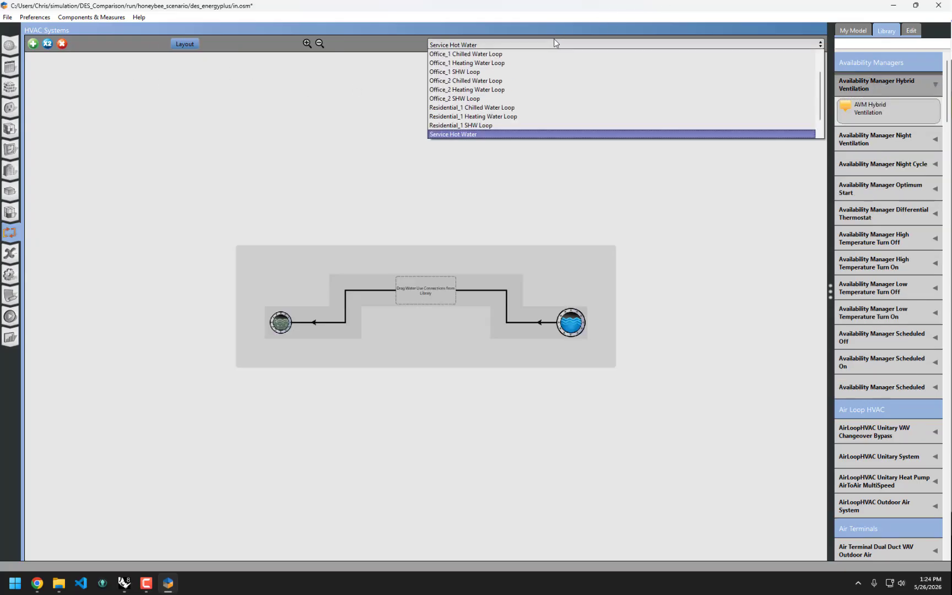
{"action": "left_click", "coordinate": [666, 139]}
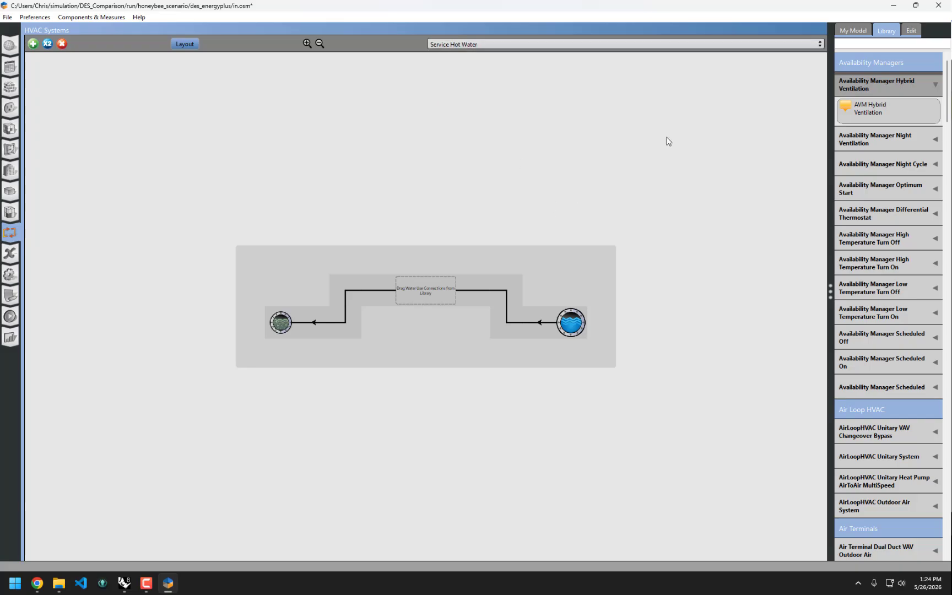
{"action": "left_click", "coordinate": [894, 5]}
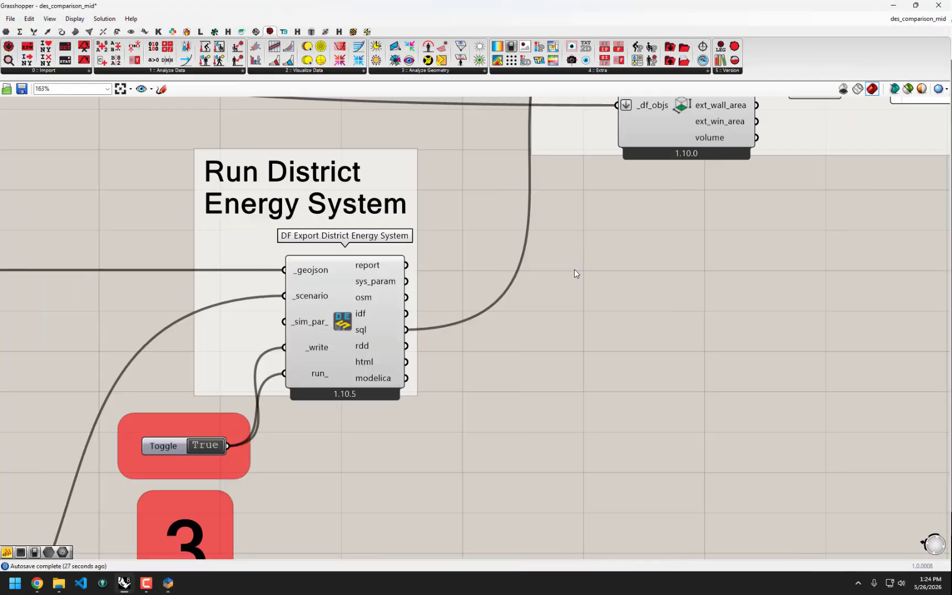
Step: Shift the HB End Use Intensity component with its toggle and the Compute District EUI for DES title upward so the labels stay clear
{"action": "scroll", "coordinate": [574, 268], "scroll_direction": "down", "scroll_amount": 3}
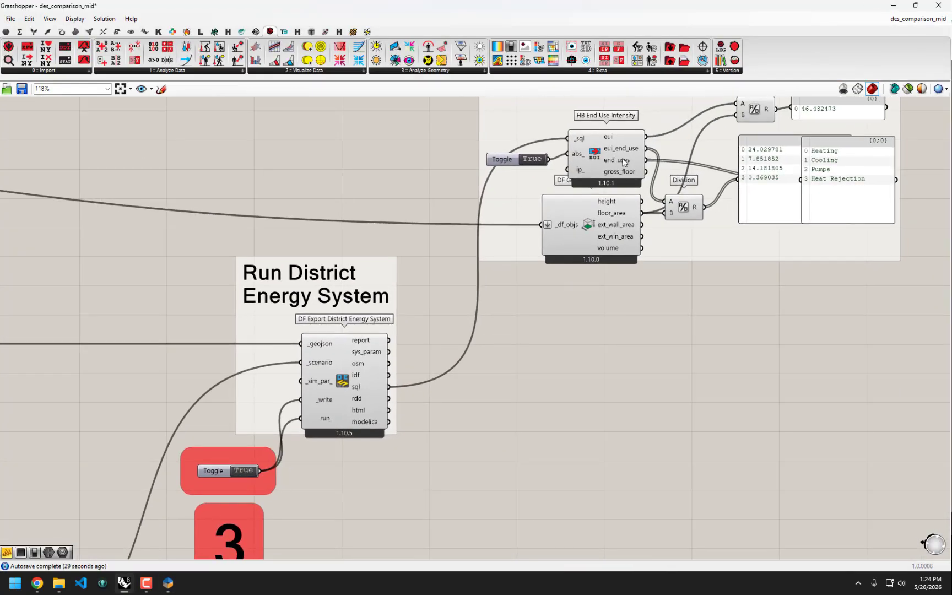
{"action": "right_click_drag", "start_coordinate": [624, 162], "coordinate": [616, 216]}
{"action": "left_click", "coordinate": [595, 214]}
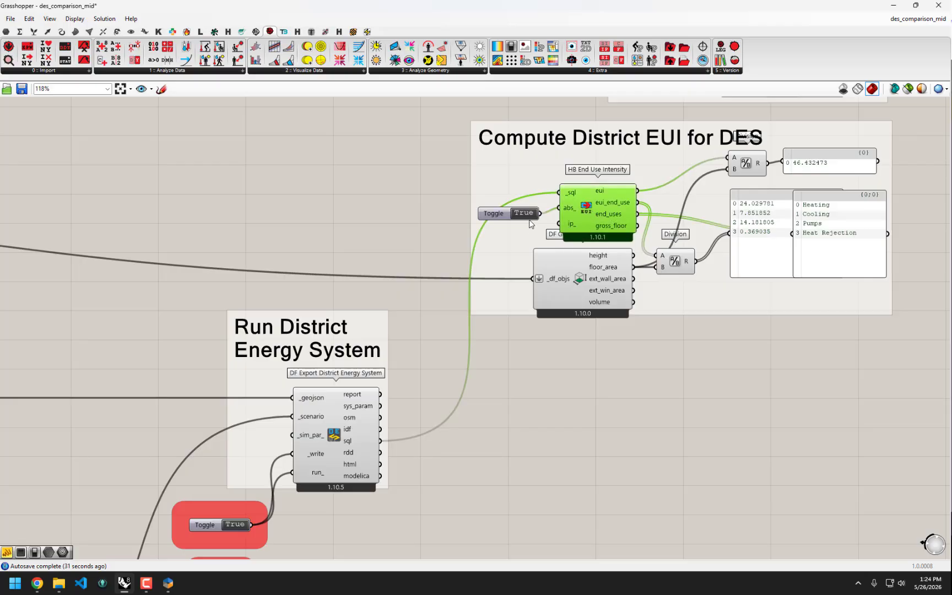
{"action": "left_click", "coordinate": [501, 214], "text": "shift"}
{"action": "mouse_move", "coordinate": [597, 218]}
{"action": "left_mouse_down"}
{"action": "mouse_move", "coordinate": [585, 193]}
{"action": "mouse_move", "coordinate": [588, 201]}
{"action": "left_mouse_up"}
{"action": "left_click", "coordinate": [616, 134]}
{"action": "left_click_drag", "start_coordinate": [714, 142], "coordinate": [711, 132]}
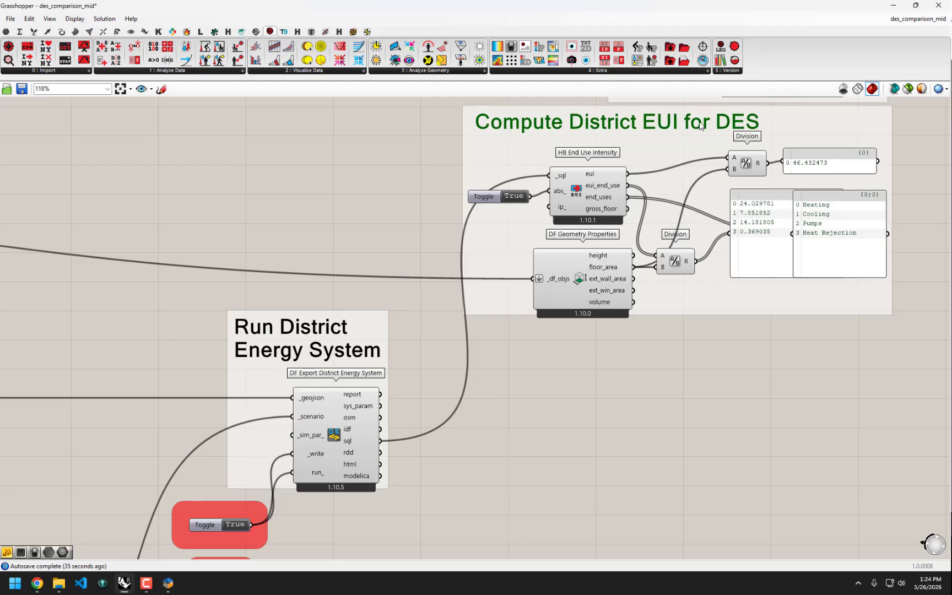
Step: Place a DF Read DES Building Load component below the Compute District EUI for DES group
{"action": "right_click_drag", "start_coordinate": [535, 362], "coordinate": [543, 334]}
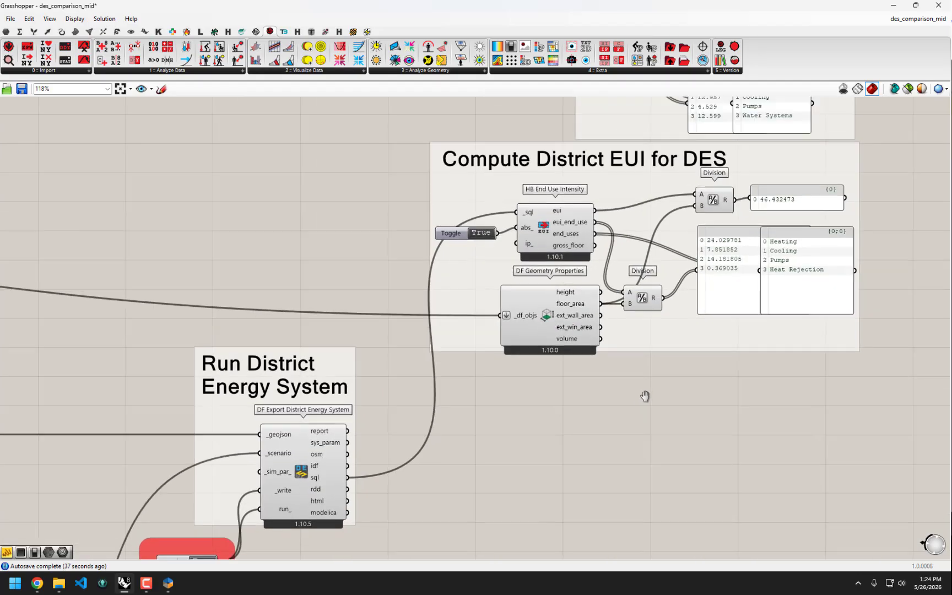
{"action": "right_click_drag", "start_coordinate": [684, 317], "coordinate": [644, 395]}
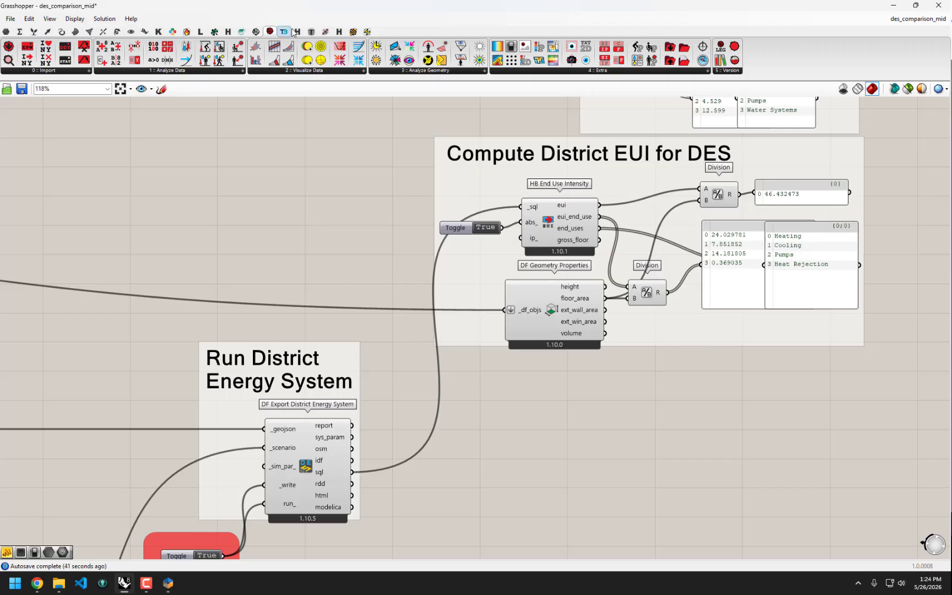
{"action": "left_click", "coordinate": [215, 32]}
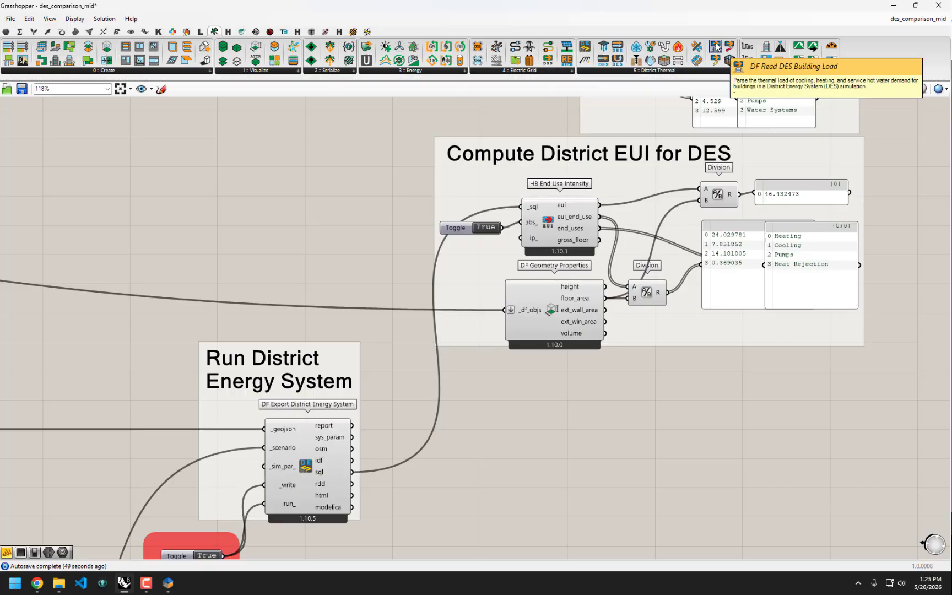
{"action": "left_click", "coordinate": [716, 47]}
{"action": "left_click", "coordinate": [547, 428]}
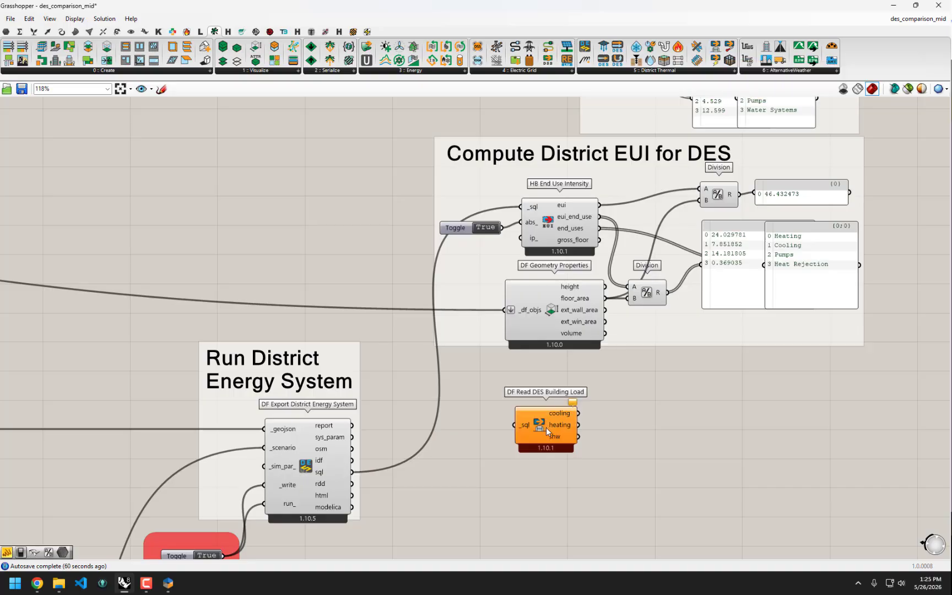
{"action": "right_click_drag", "start_coordinate": [546, 428], "coordinate": [595, 292]}
{"action": "scroll", "coordinate": [565, 291], "scroll_direction": "up", "scroll_amount": 3}
{"action": "left_click", "coordinate": [603, 284]}
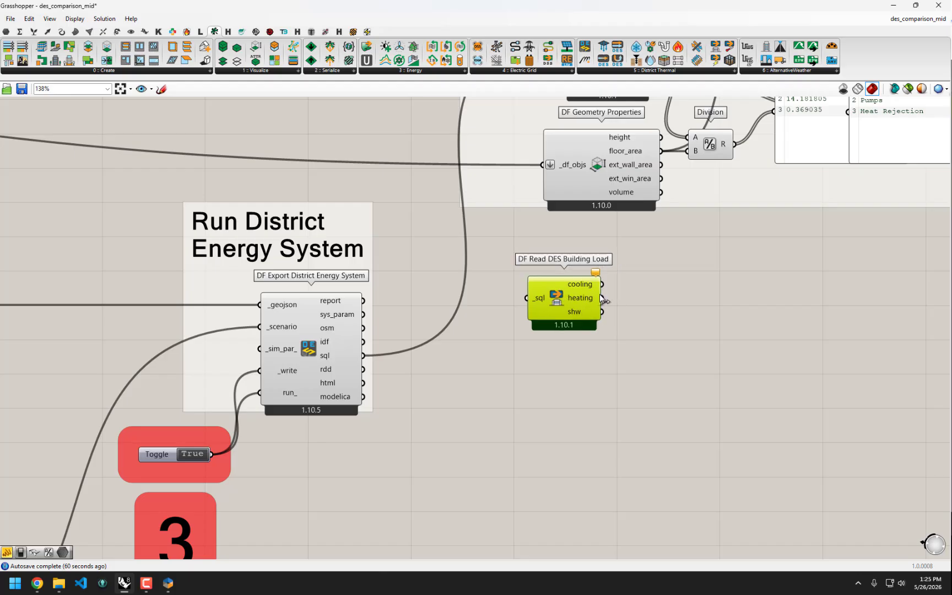
Step: Try DF Read DES Building Load beside the Run Building Load Simulation group, inspect the URBANopt sql output, and return the component to the district energy system
{"action": "scroll", "coordinate": [523, 292], "scroll_direction": "down", "scroll_amount": 3}
{"action": "right_click_drag", "start_coordinate": [523, 291], "coordinate": [644, 249]}
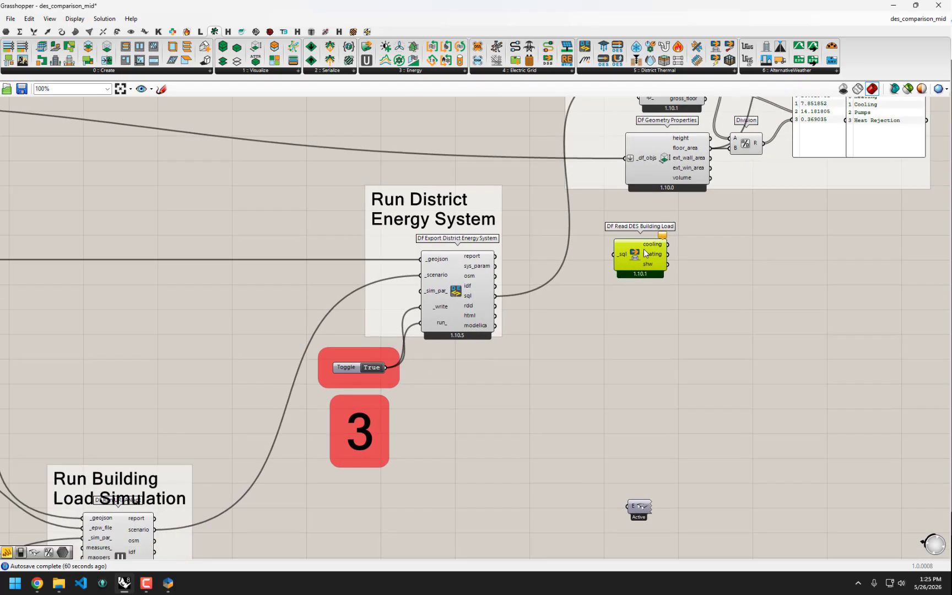
{"action": "left_click_drag", "start_coordinate": [644, 249], "coordinate": [267, 542]}
{"action": "right_click_drag", "start_coordinate": [234, 530], "coordinate": [346, 349]}
{"action": "left_click", "coordinate": [256, 307]}
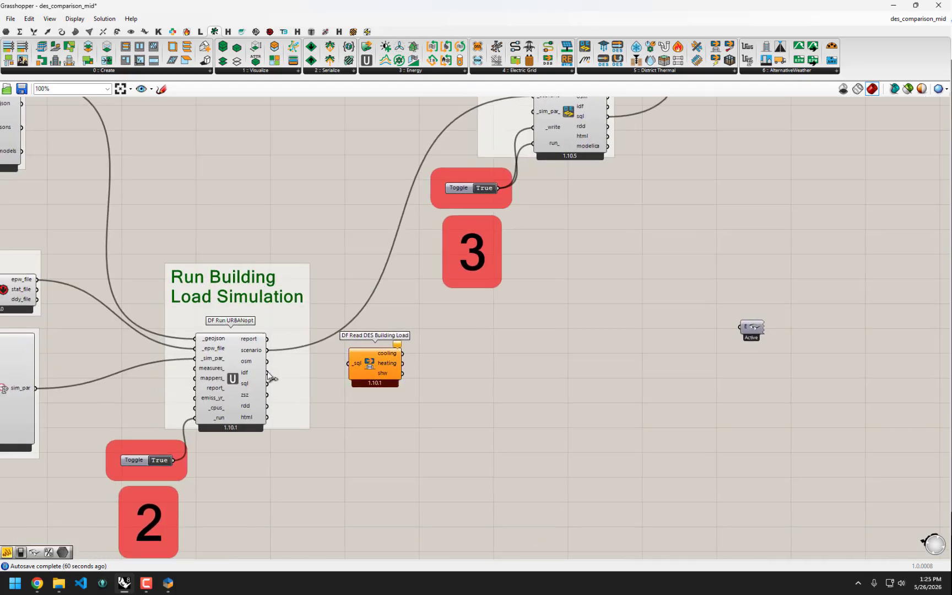
{"action": "scroll", "coordinate": [270, 380], "scroll_direction": "up", "scroll_amount": 2}
{"action": "mouse_move", "coordinate": [236, 388]}
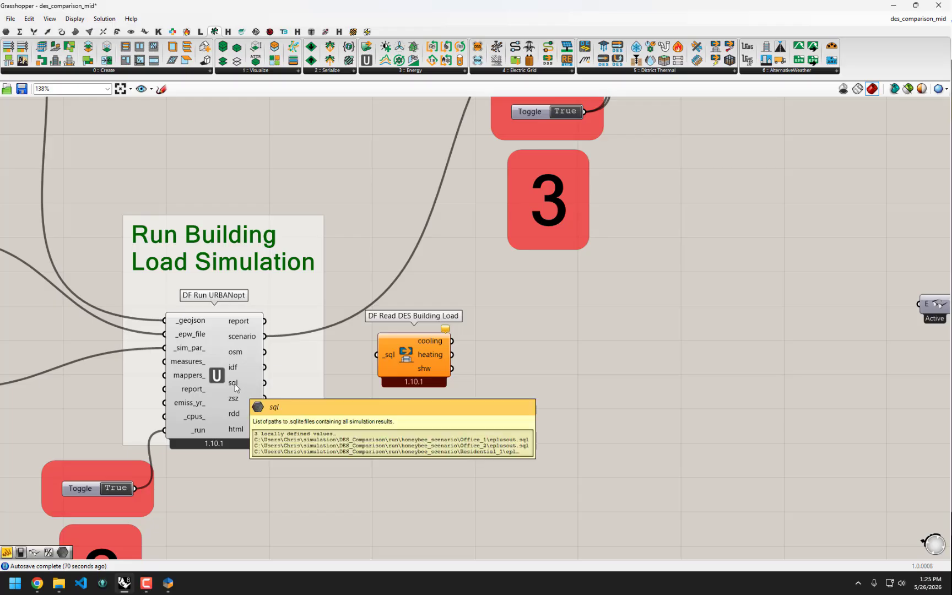
{"action": "scroll", "coordinate": [236, 388], "scroll_direction": "down", "scroll_amount": 1}
{"action": "right_click_drag", "start_coordinate": [378, 357], "coordinate": [236, 431]}
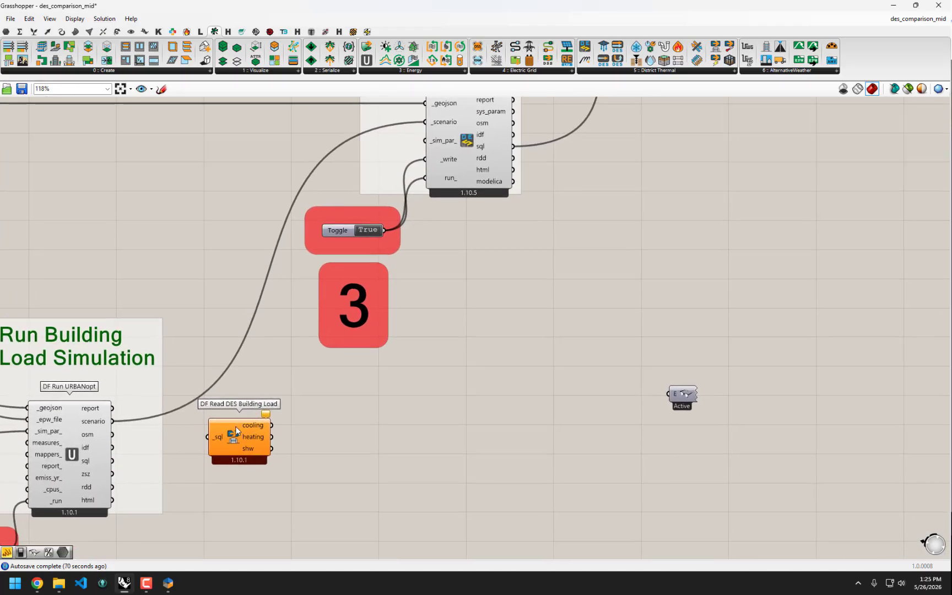
{"action": "left_click_drag", "start_coordinate": [236, 431], "coordinate": [610, 184]}
Step: Move the Bifocals component farther down the canvas, away from the DF Read DES Building Load component
{"action": "scroll", "coordinate": [520, 406], "scroll_direction": "down", "scroll_amount": 2}
{"action": "scroll", "coordinate": [662, 204], "scroll_direction": "up", "scroll_amount": 2}
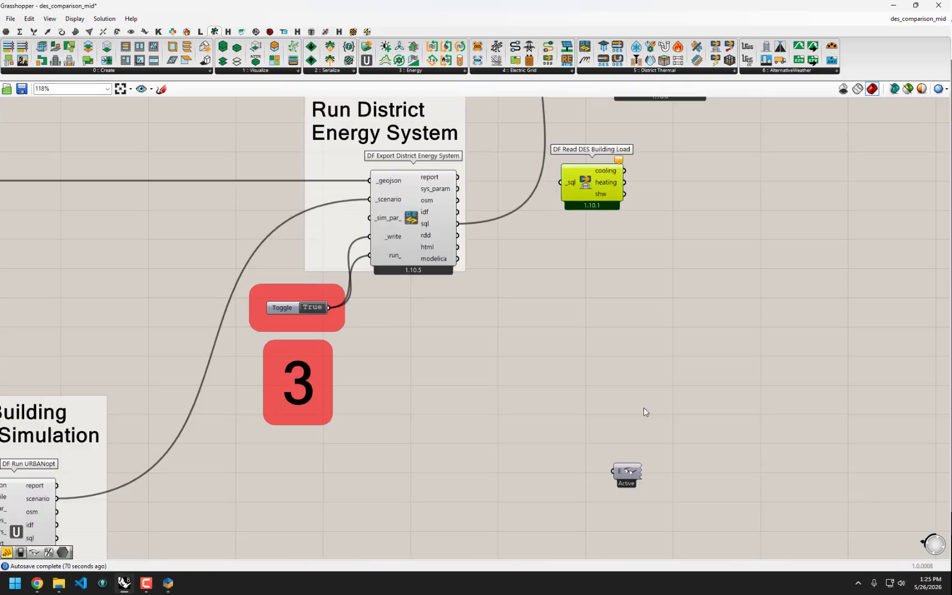
{"action": "left_click_drag", "start_coordinate": [627, 493], "coordinate": [633, 560]}
{"action": "left_click_drag", "start_coordinate": [627, 451], "coordinate": [632, 565]}
Step: Feed the sql output of DF Export District Energy System into the _sql input of DF Read DES Building Load
{"action": "right_click_drag", "start_coordinate": [633, 257], "coordinate": [554, 377]}
{"action": "left_click", "coordinate": [514, 267]}
{"action": "scroll", "coordinate": [435, 309], "scroll_direction": "up", "scroll_amount": 1}
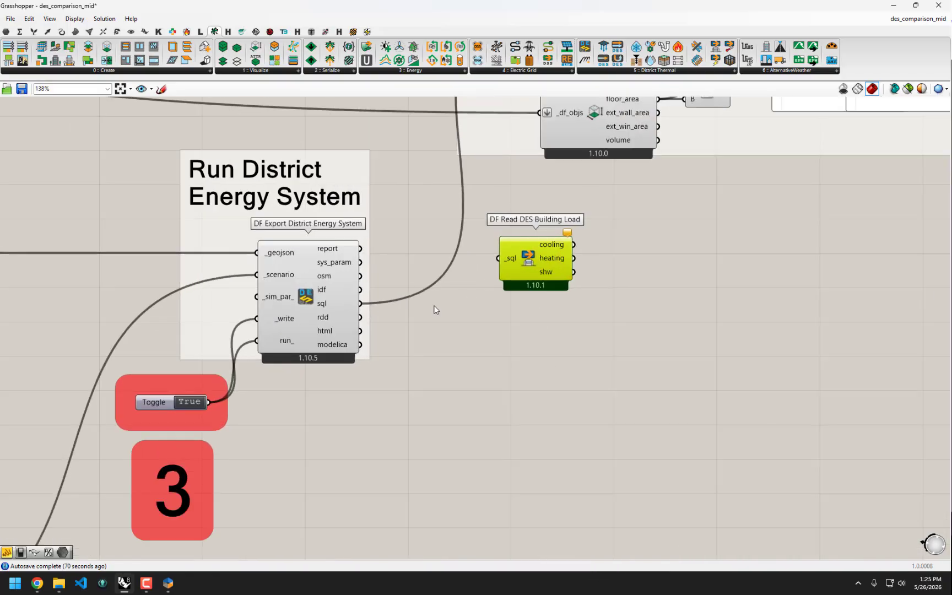
{"action": "left_click_drag", "start_coordinate": [361, 304], "coordinate": [495, 259]}
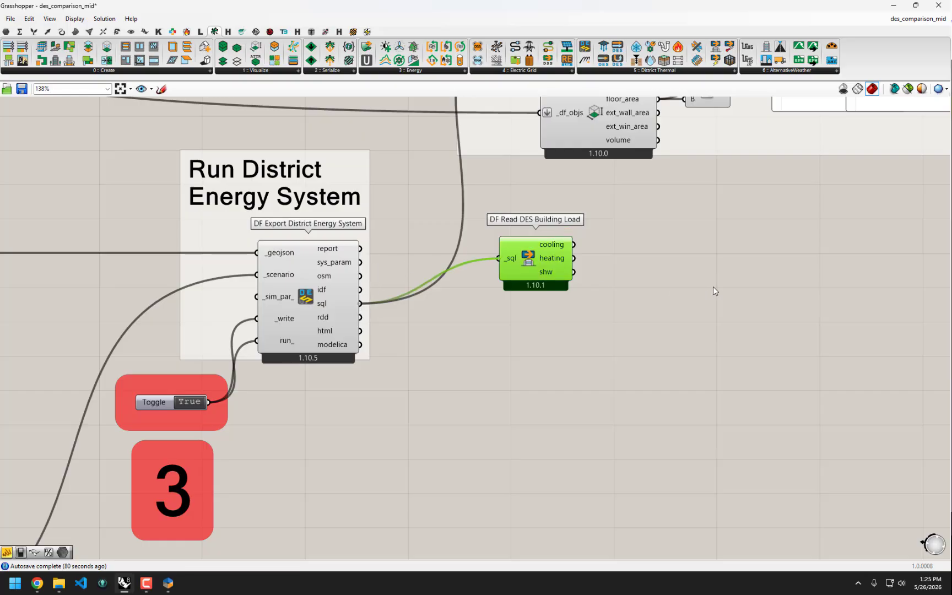
Step: Add an enlarged panel beside DF Read DES Building Load and feed it the cooling output
{"action": "right_click_drag", "start_coordinate": [714, 287], "coordinate": [595, 306]}
{"action": "double_click", "coordinate": [586, 265]}
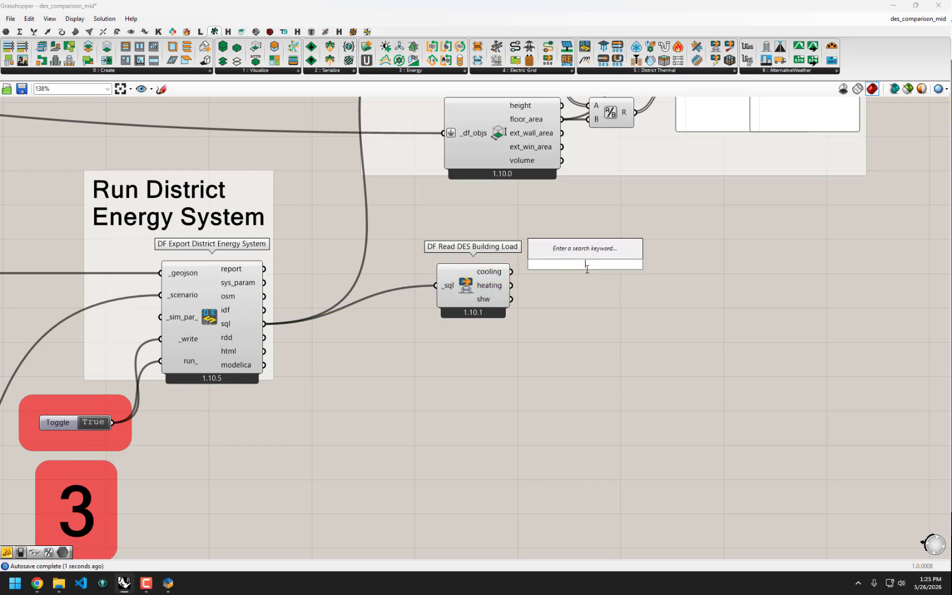
{"action": "type", "text": "//"}
{"action": "key", "text": "Return"}
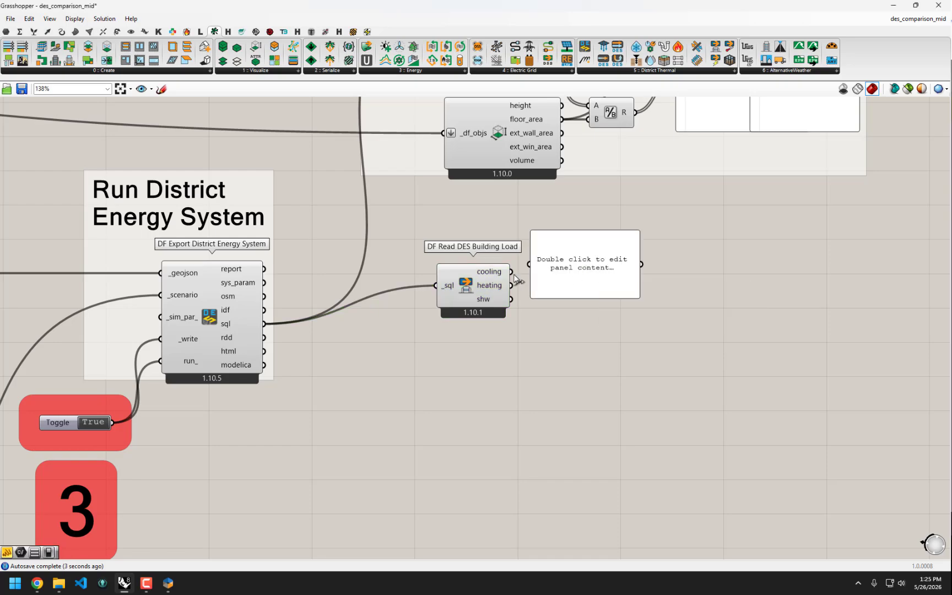
{"action": "left_click_drag", "start_coordinate": [512, 271], "coordinate": [529, 264]}
{"action": "left_click_drag", "start_coordinate": [604, 296], "coordinate": [865, 358]}
{"action": "left_click_drag", "start_coordinate": [797, 310], "coordinate": [824, 265]}
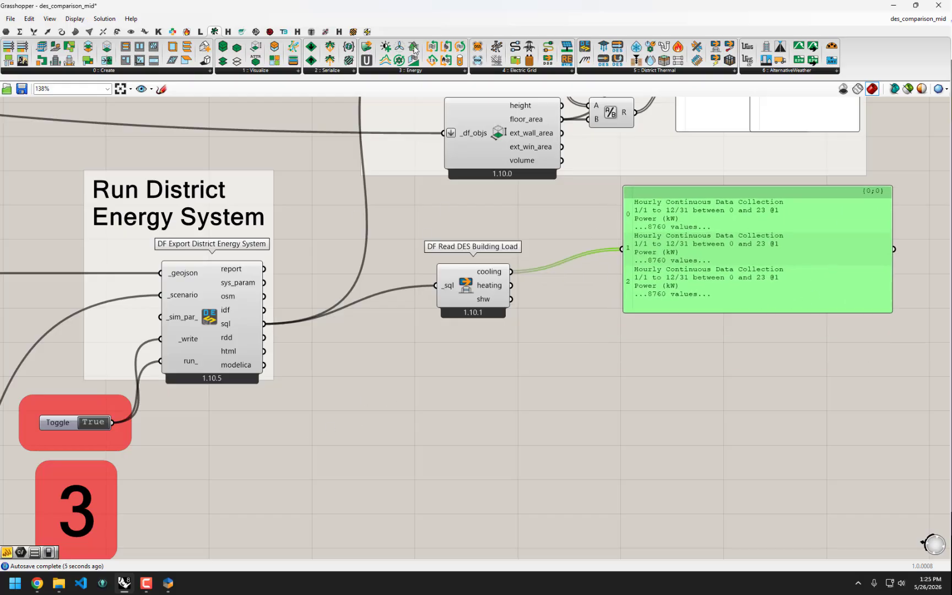
Step: Place an LB Hourly Plot component below the panel and feed the cooling output into its _data input
{"action": "left_click", "coordinate": [269, 31]}
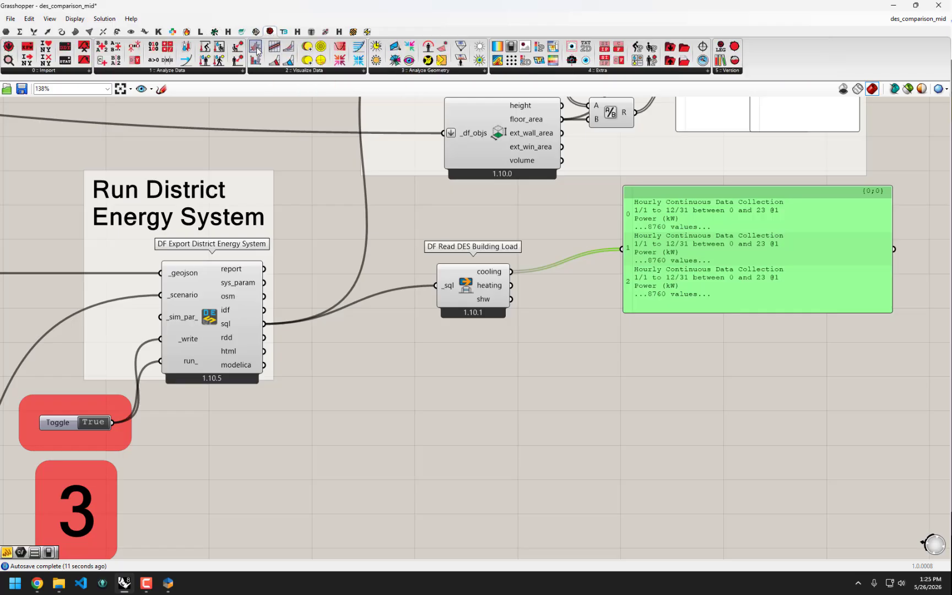
{"action": "left_click_drag", "start_coordinate": [256, 58], "coordinate": [684, 418]}
{"action": "left_click_drag", "start_coordinate": [759, 276], "coordinate": [772, 271]}
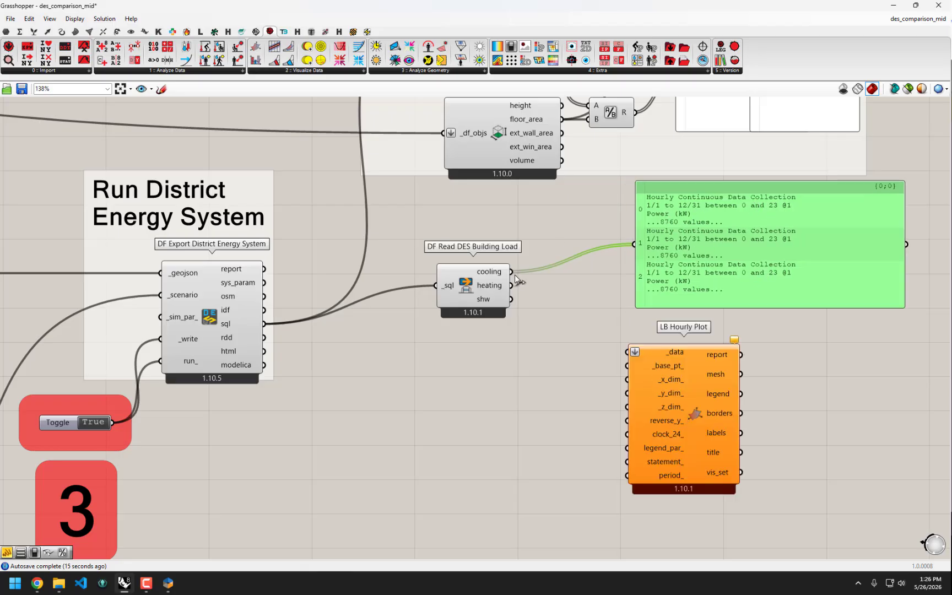
{"action": "left_click_drag", "start_coordinate": [511, 272], "coordinate": [628, 351]}
Step: Arrange the Grasshopper window beside Rhino's Top viewport and examine the hourly cooling load plots
{"action": "left_click_drag", "start_coordinate": [502, 4], "coordinate": [951, 81]}
{"action": "scroll", "coordinate": [355, 219], "scroll_direction": "up", "scroll_amount": 8}
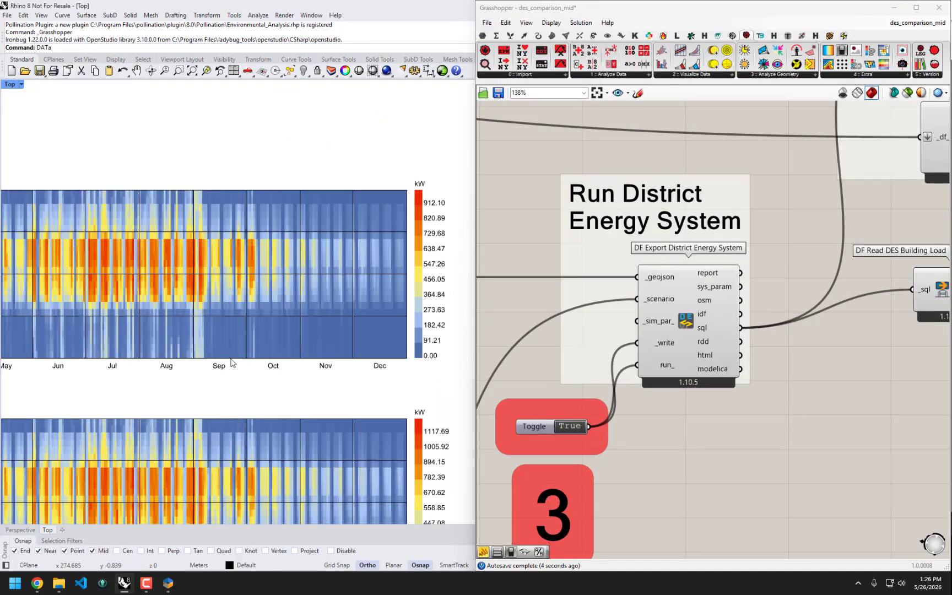
{"action": "scroll", "coordinate": [240, 347], "scroll_direction": "down", "scroll_amount": 4}
{"action": "right_click_drag", "start_coordinate": [850, 308], "coordinate": [710, 254]}
{"action": "scroll", "coordinate": [287, 274], "scroll_direction": "down", "scroll_amount": 4}
{"action": "right_click_drag", "start_coordinate": [313, 232], "coordinate": [323, 136]}
Step: Feed the heating output into LB Hourly Plot's _data input to view those loads, and replace it with the shw output
{"action": "right_click_drag", "start_coordinate": [754, 253], "coordinate": [616, 264]}
{"action": "left_click_drag", "start_coordinate": [711, 245], "coordinate": [827, 312]}
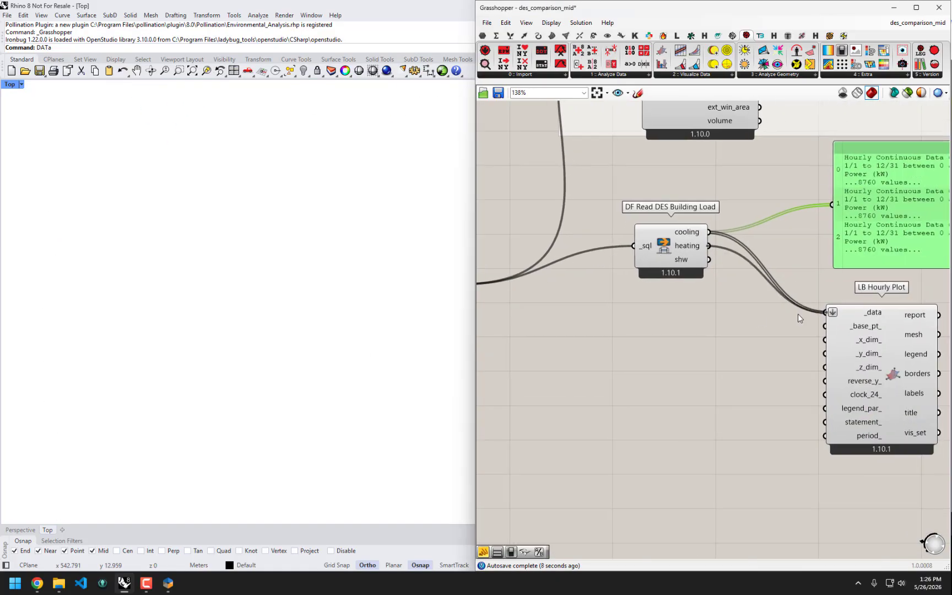
{"action": "scroll", "coordinate": [366, 178], "scroll_direction": "up", "scroll_amount": 5}
{"action": "scroll", "coordinate": [366, 178], "scroll_direction": "down", "scroll_amount": 5}
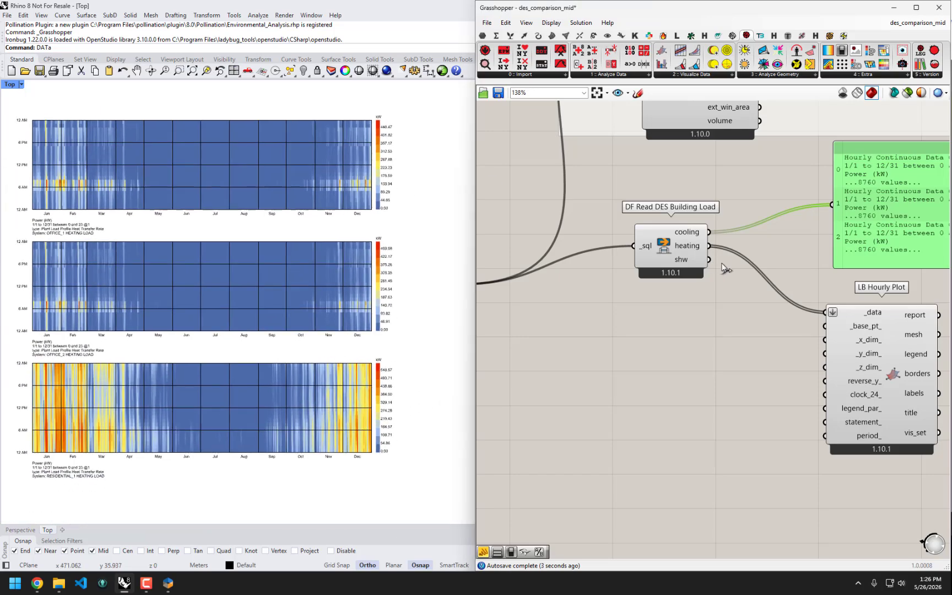
{"action": "left_click_drag", "start_coordinate": [710, 260], "coordinate": [826, 312]}
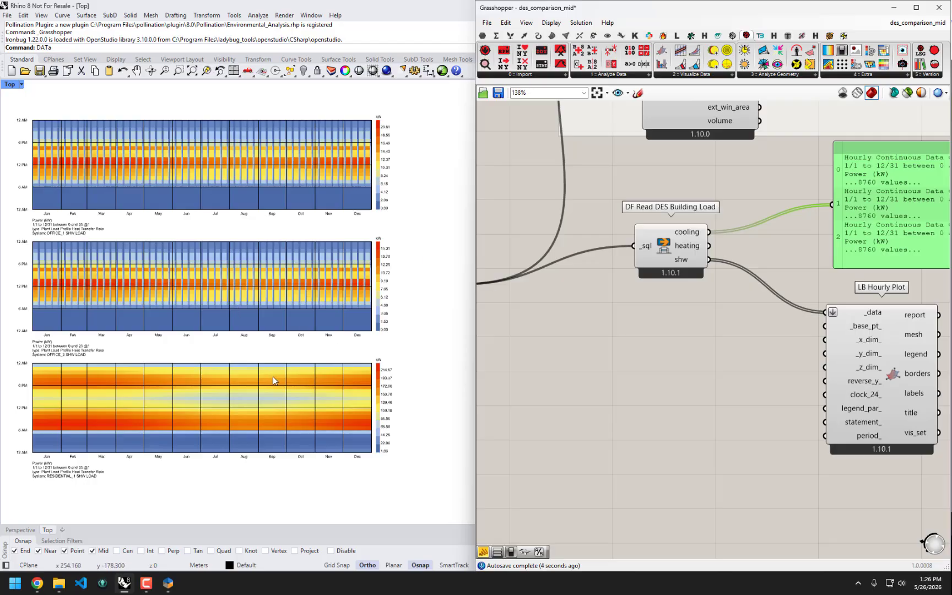
Step: Move the DF Read DES Building Load component upward to free canvas space beneath it
{"action": "right_click_drag", "start_coordinate": [292, 257], "coordinate": [311, 282]}
{"action": "right_click_drag", "start_coordinate": [679, 296], "coordinate": [675, 327]}
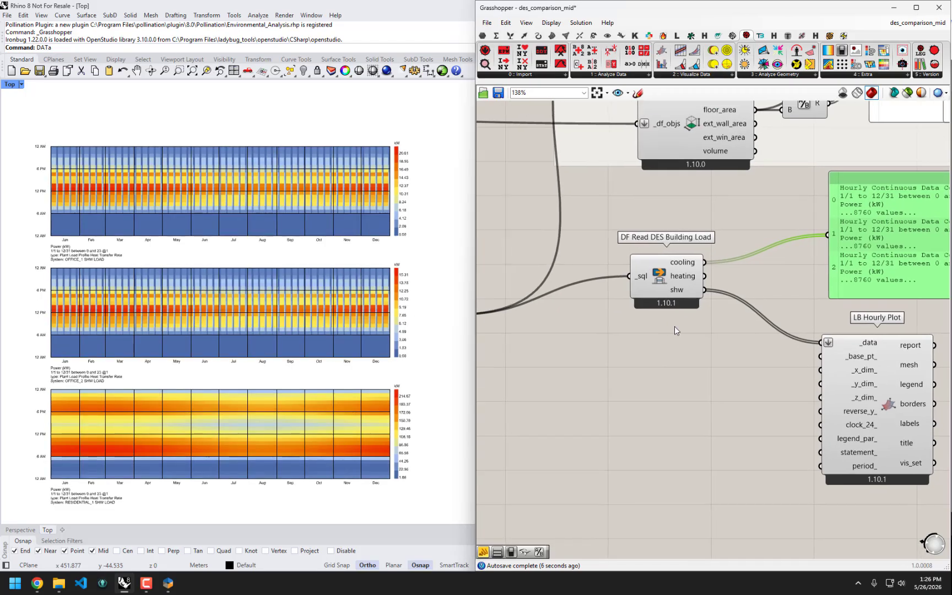
{"action": "left_click_drag", "start_coordinate": [661, 275], "coordinate": [673, 263]}
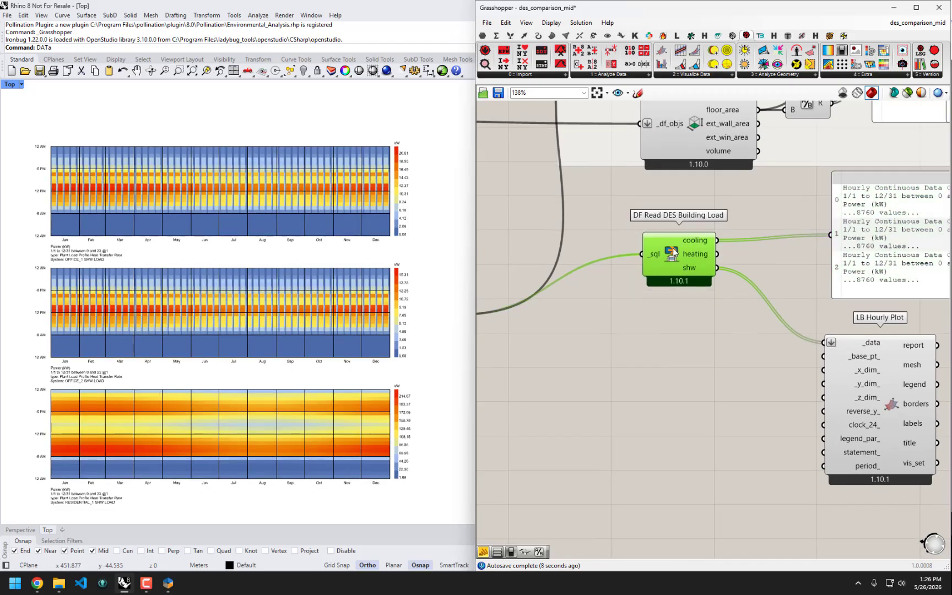
Step: Place a DF Read DES Temperature Result component below DF Read DES Building Load and feed it the sql output of DF Export District Energy System
{"action": "scroll", "coordinate": [692, 302], "scroll_direction": "down", "scroll_amount": 3}
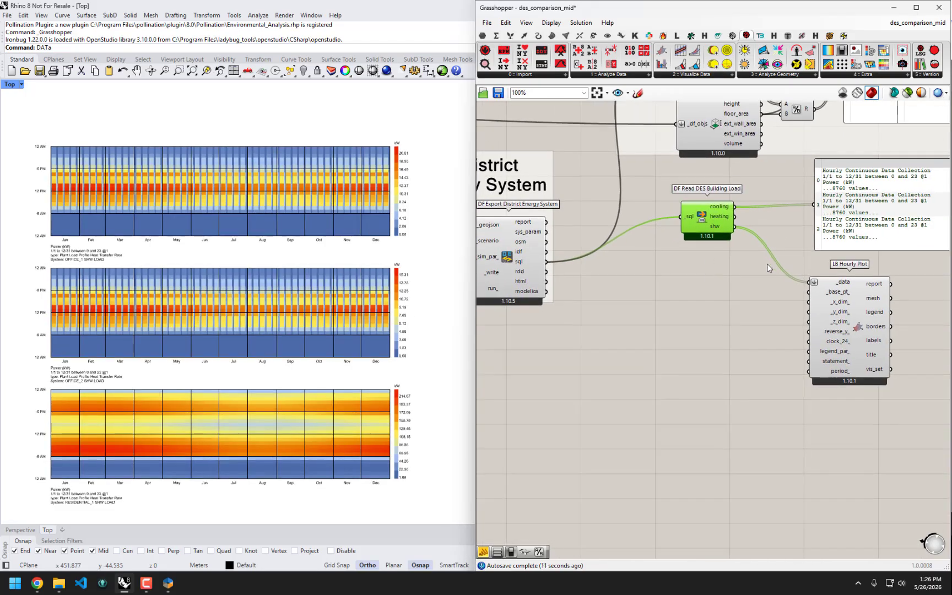
{"action": "right_click_drag", "start_coordinate": [791, 266], "coordinate": [760, 261]}
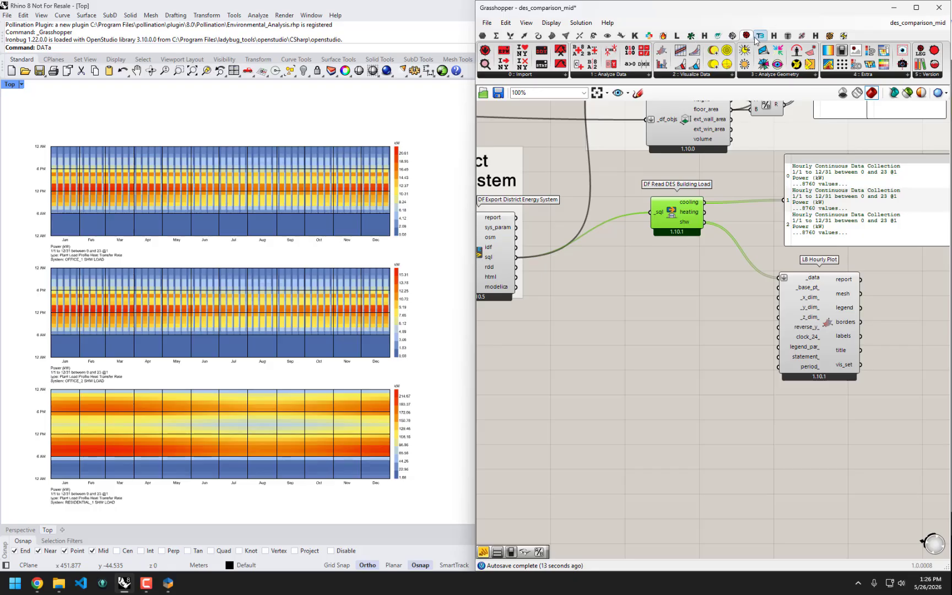
{"action": "left_click", "coordinate": [679, 36]}
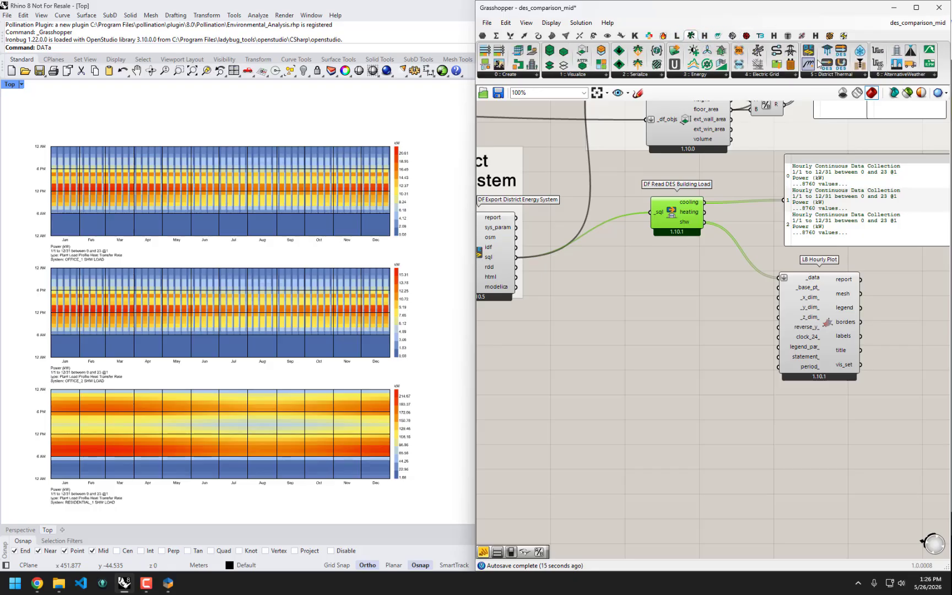
{"action": "double_click", "coordinate": [818, 13]}
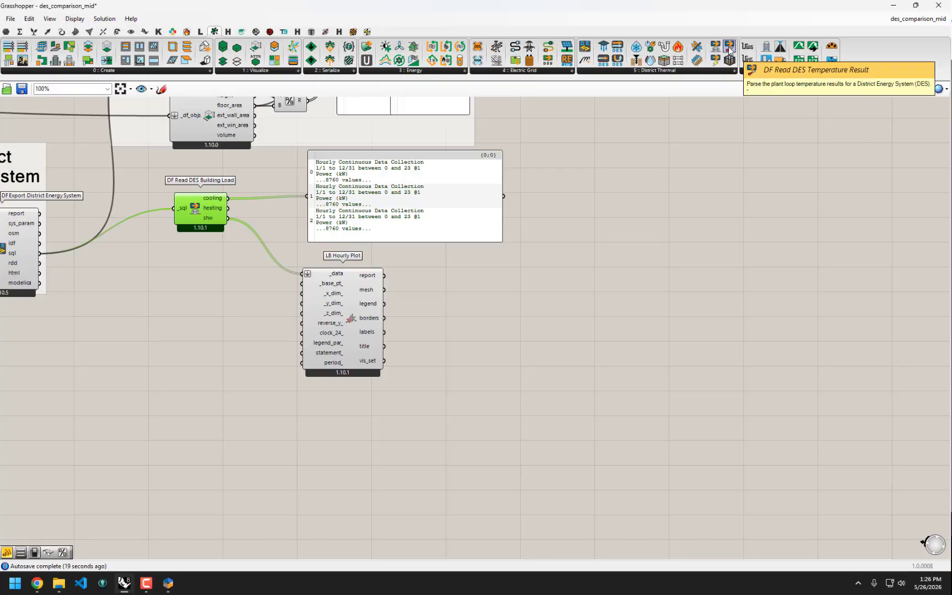
{"action": "left_click_drag", "start_coordinate": [729, 47], "coordinate": [193, 280]}
{"action": "right_click_drag", "start_coordinate": [217, 285], "coordinate": [356, 280]}
{"action": "scroll", "coordinate": [324, 280], "scroll_direction": "up", "scroll_amount": 3}
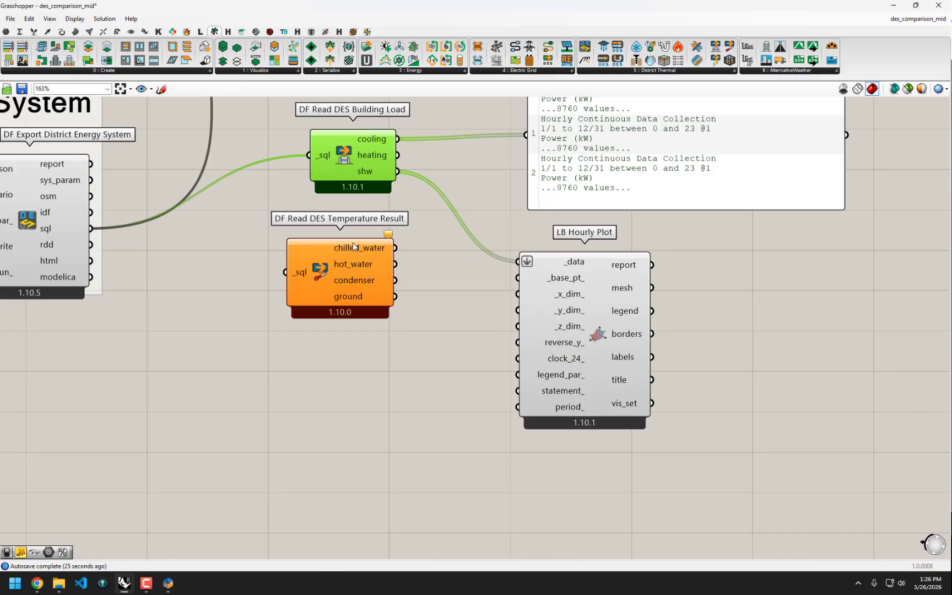
{"action": "left_click_drag", "start_coordinate": [354, 253], "coordinate": [358, 260]}
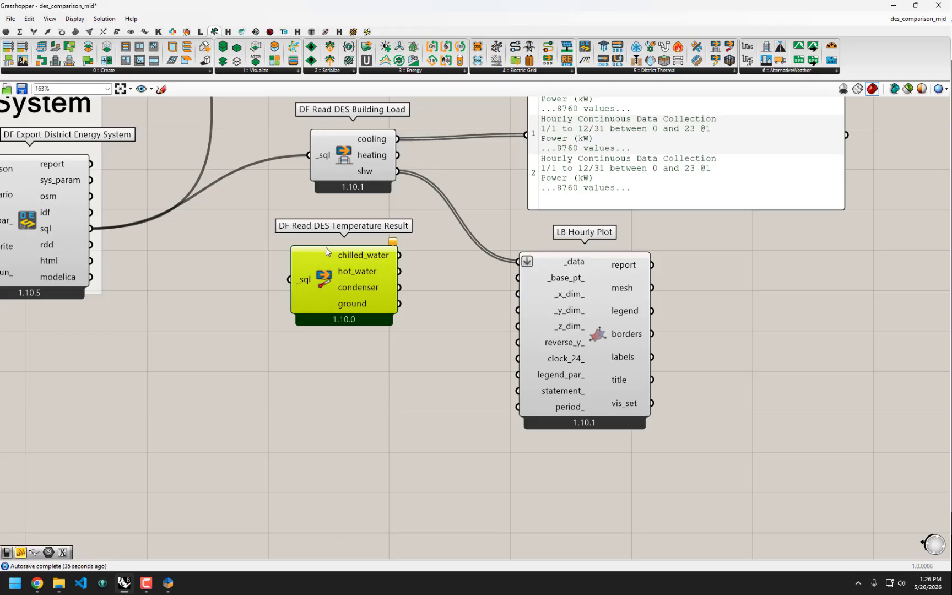
{"action": "right_click_drag", "start_coordinate": [255, 262], "coordinate": [316, 267]}
{"action": "left_click_drag", "start_coordinate": [158, 234], "coordinate": [344, 287]}
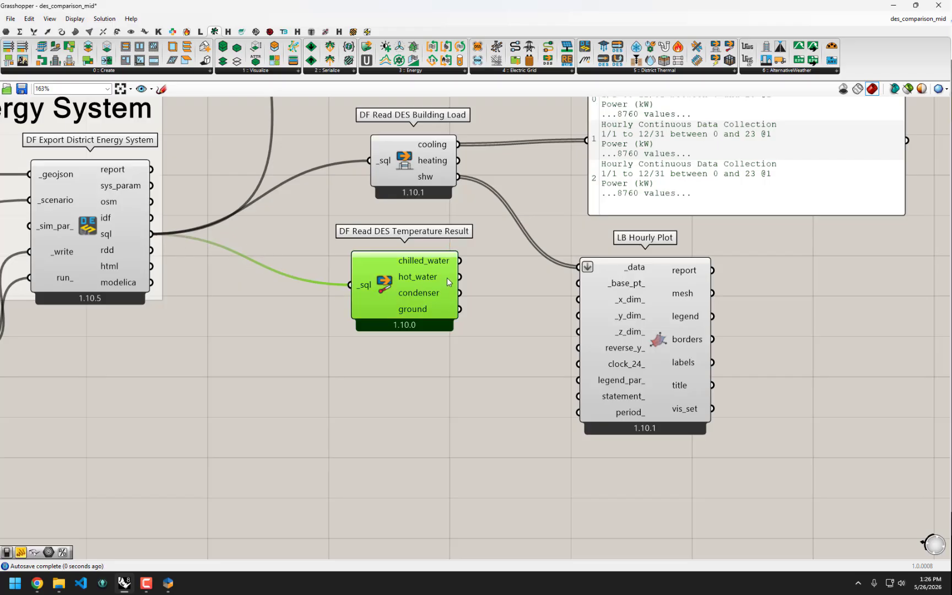
Step: Feed the chilled_water output into the panel, replacing the cooling data, and look through the listed data collections
{"action": "right_click_drag", "start_coordinate": [494, 264], "coordinate": [434, 316]}
{"action": "left_click_drag", "start_coordinate": [399, 312], "coordinate": [527, 191]}
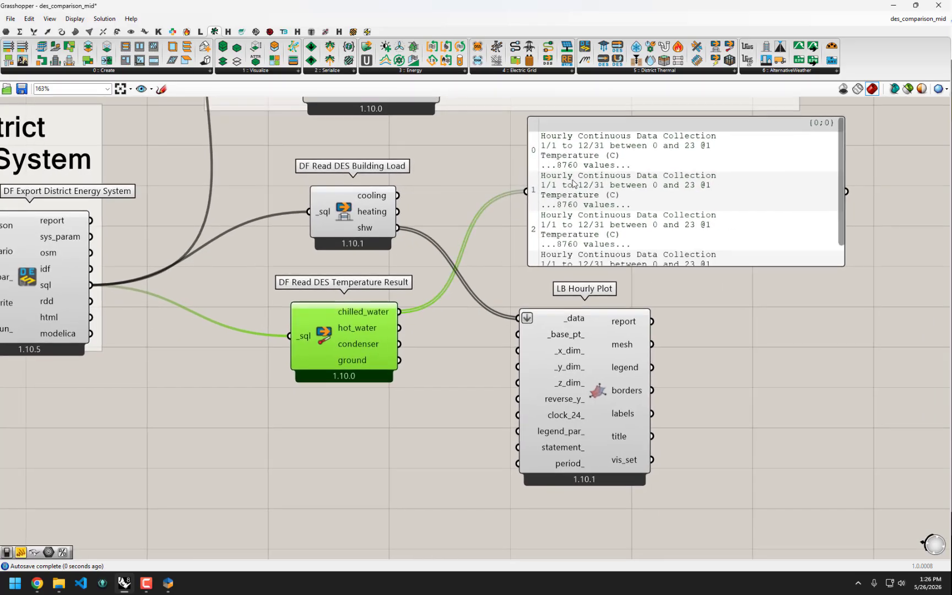
{"action": "right_click_drag", "start_coordinate": [742, 204], "coordinate": [745, 241]}
{"action": "scroll", "coordinate": [831, 230], "scroll_direction": "down", "scroll_amount": 1}
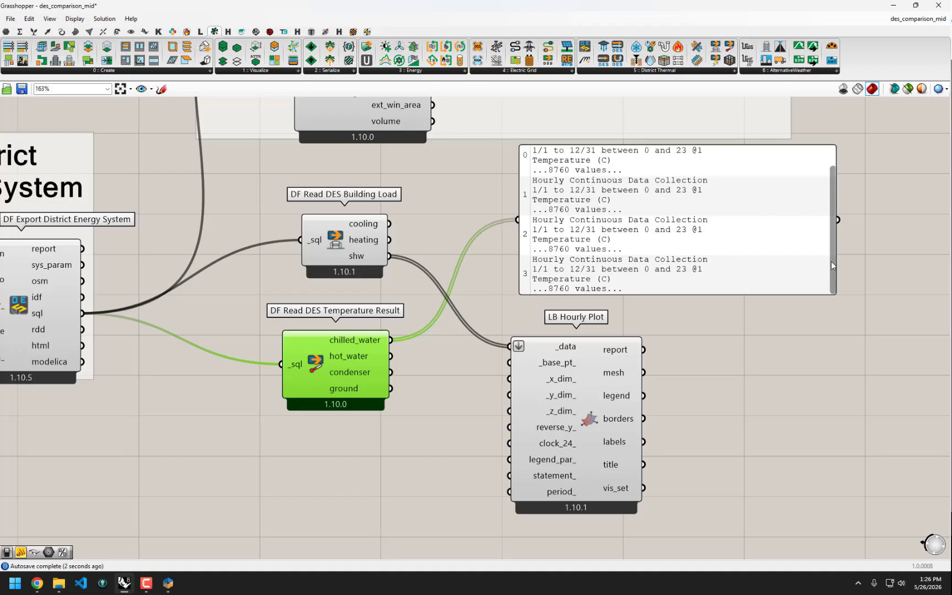
{"action": "scroll", "coordinate": [831, 261], "scroll_direction": "up", "scroll_amount": 1}
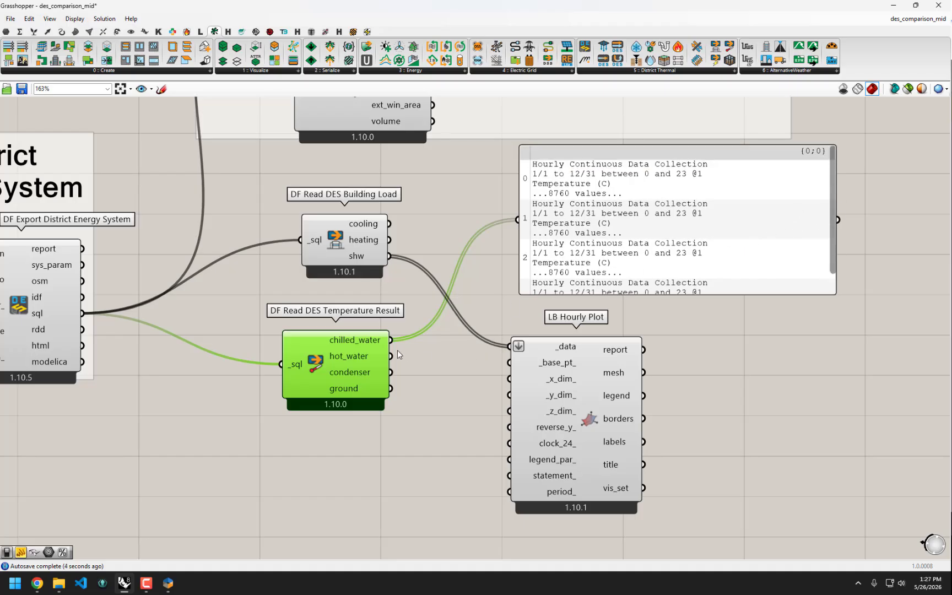
Step: Feed chilled_water into LB Hourly Plot's _data input, arrange Grasshopper beside the Rhino viewport and nudge DF Read DES Temperature Result into line
{"action": "left_click_drag", "start_coordinate": [390, 341], "coordinate": [517, 346]}
{"action": "left_click_drag", "start_coordinate": [525, 8], "coordinate": [944, 76]}
{"action": "scroll", "coordinate": [791, 265], "scroll_direction": "down", "scroll_amount": 5}
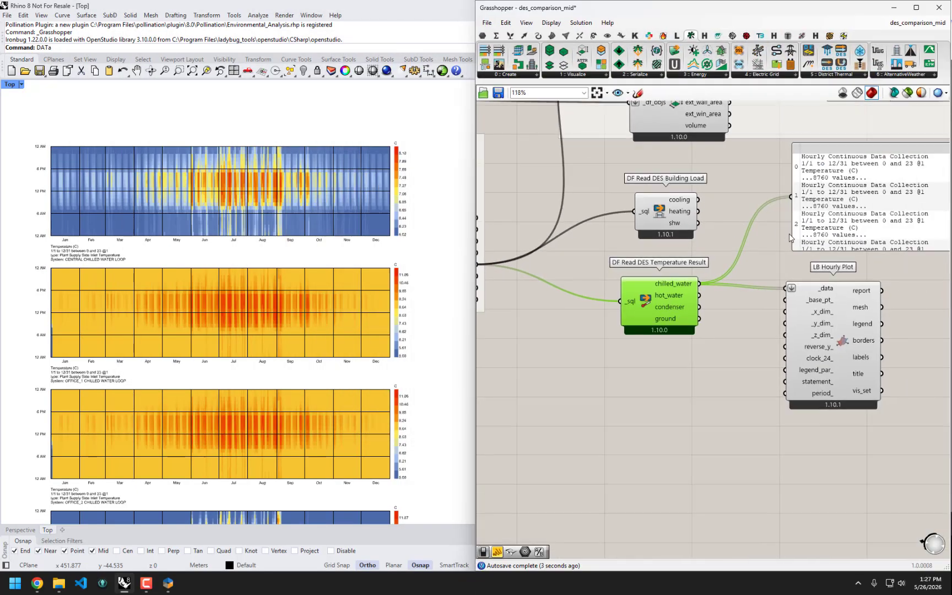
{"action": "scroll", "coordinate": [738, 273], "scroll_direction": "up", "scroll_amount": 1}
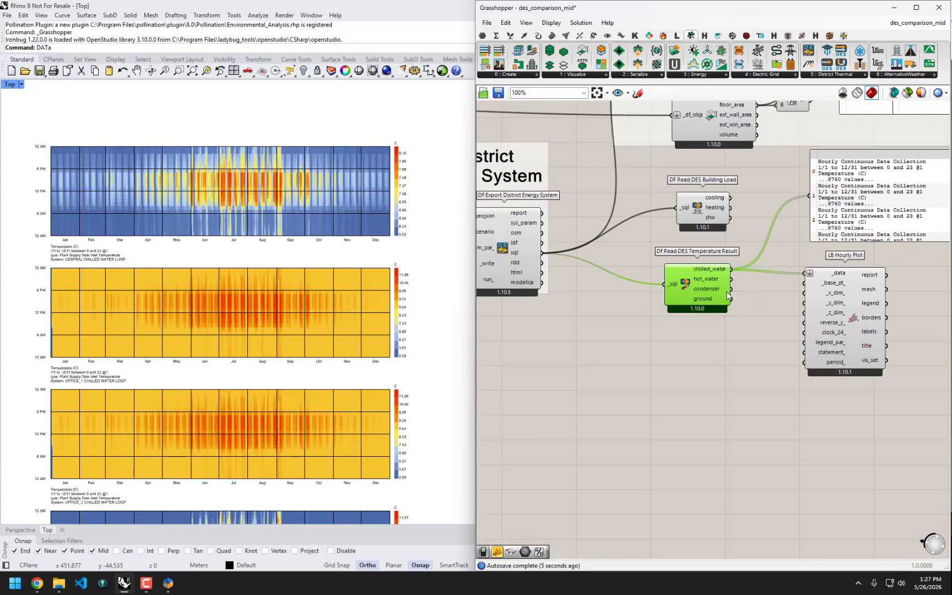
{"action": "left_click_drag", "start_coordinate": [689, 292], "coordinate": [696, 286]}
{"action": "left_click", "coordinate": [823, 310]}
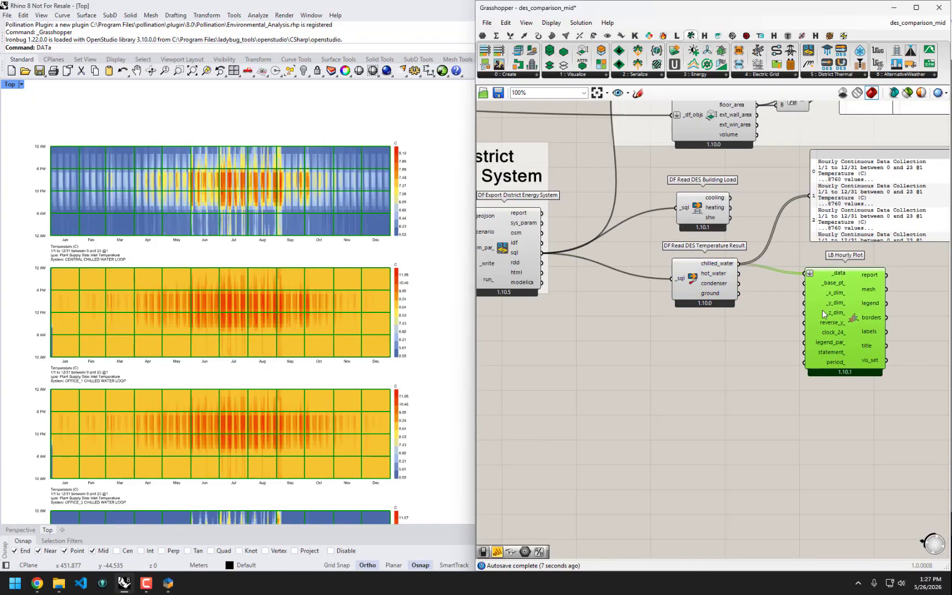
{"action": "left_click", "coordinate": [726, 432]}
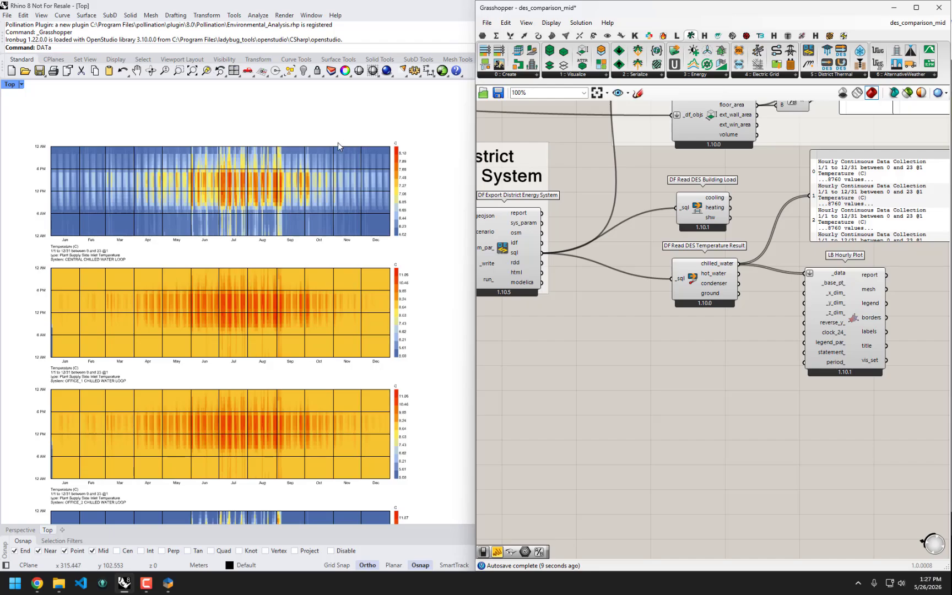
Step: Examine the hourly inlet temperature plots of the central and OFFICE_1 chilled water loops, including their captions and legend
{"action": "scroll", "coordinate": [338, 142], "scroll_direction": "up", "scroll_amount": 2}
{"action": "right_click_drag", "start_coordinate": [120, 233], "coordinate": [288, 244]}
{"action": "scroll", "coordinate": [197, 298], "scroll_direction": "up", "scroll_amount": 7}
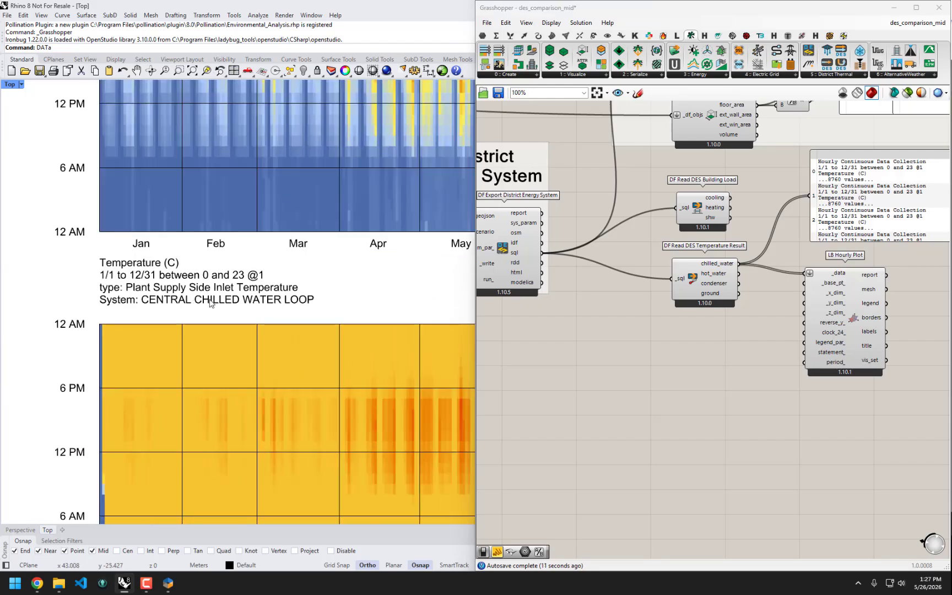
{"action": "scroll", "coordinate": [201, 295], "scroll_direction": "down", "scroll_amount": 7}
{"action": "scroll", "coordinate": [322, 214], "scroll_direction": "down", "scroll_amount": 1}
{"action": "scroll", "coordinate": [462, 327], "scroll_direction": "up", "scroll_amount": 3}
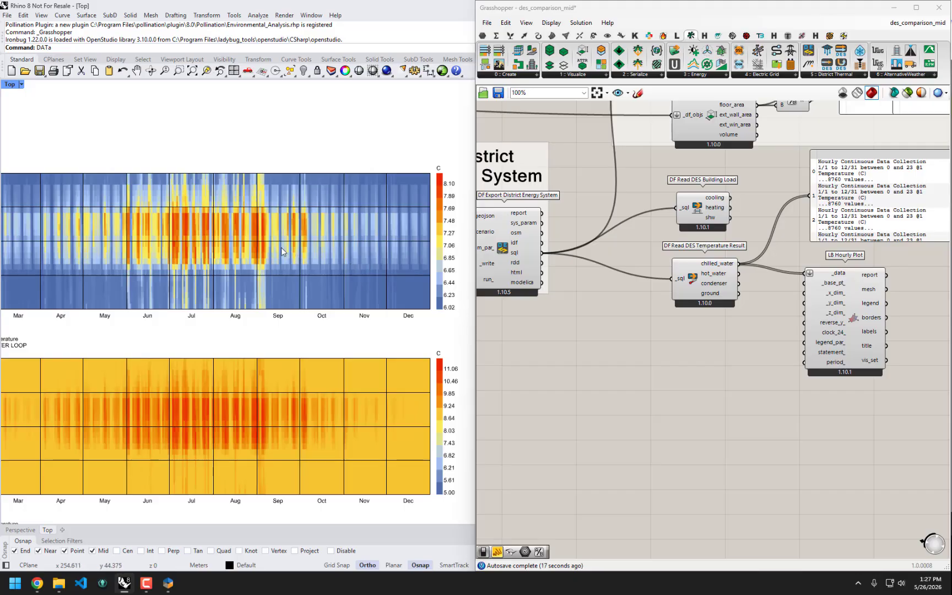
{"action": "scroll", "coordinate": [275, 236], "scroll_direction": "down", "scroll_amount": 2}
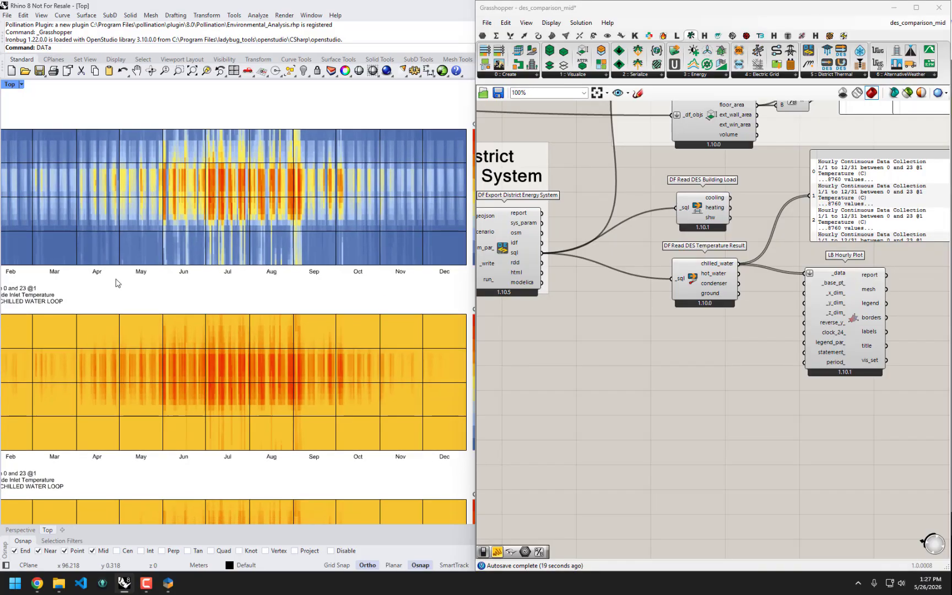
{"action": "scroll", "coordinate": [171, 232], "scroll_direction": "up", "scroll_amount": 2}
{"action": "scroll", "coordinate": [90, 396], "scroll_direction": "up", "scroll_amount": 2}
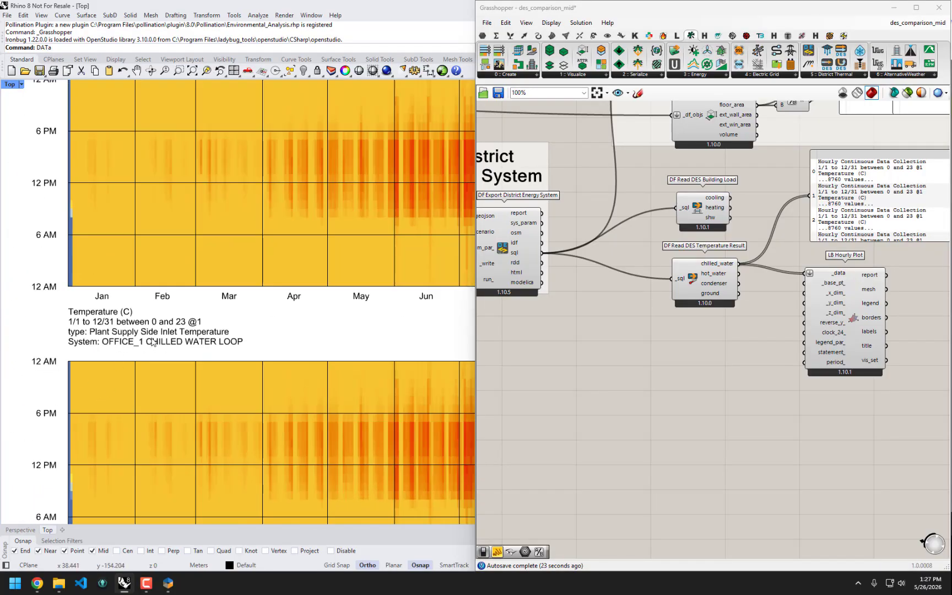
Step: Inspect the remaining OFFICE_2 and RESIDENTIAL_1 chilled water loop plots, ending with an overview of all the plots
{"action": "scroll", "coordinate": [153, 341], "scroll_direction": "down", "scroll_amount": 6}
{"action": "right_click_drag", "start_coordinate": [174, 373], "coordinate": [199, 247]}
{"action": "scroll", "coordinate": [145, 370], "scroll_direction": "up", "scroll_amount": 8}
{"action": "scroll", "coordinate": [231, 353], "scroll_direction": "down", "scroll_amount": 4}
{"action": "right_click_drag", "start_coordinate": [244, 329], "coordinate": [243, 74]}
{"action": "scroll", "coordinate": [297, 325], "scroll_direction": "down", "scroll_amount": 4}
{"action": "right_click_drag", "start_coordinate": [413, 205], "coordinate": [278, 386]}
{"action": "scroll", "coordinate": [312, 248], "scroll_direction": "down", "scroll_amount": 4}
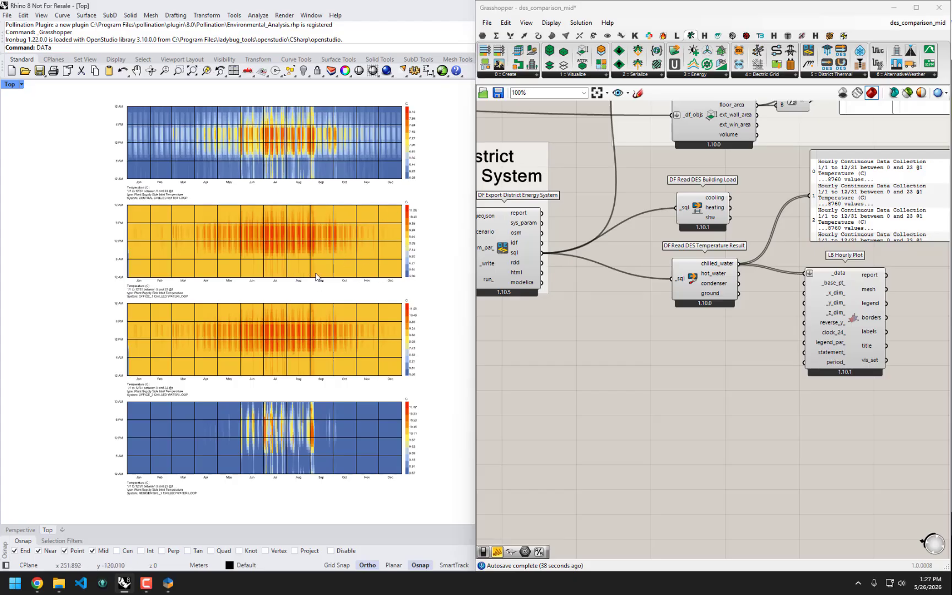
Step: Compare the temperature legends and seasonal patterns of the office and residential chilled water loops with the central loop
{"action": "scroll", "coordinate": [412, 214], "scroll_direction": "up", "scroll_amount": 4}
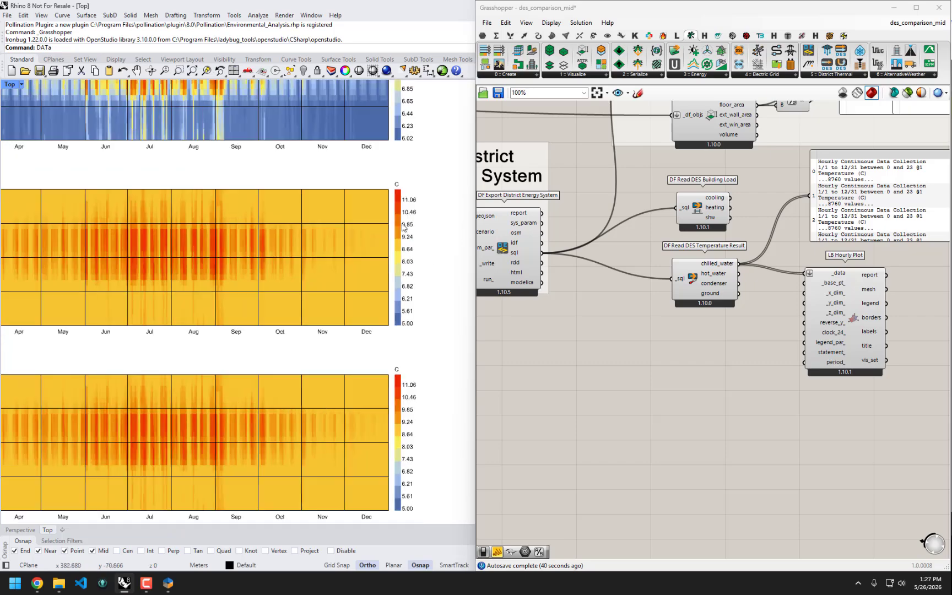
{"action": "mouse_move", "coordinate": [199, 297]}
{"action": "right_mouse_down"}
{"action": "mouse_move", "coordinate": [285, 300]}
{"action": "mouse_move", "coordinate": [207, 293]}
{"action": "right_mouse_up"}
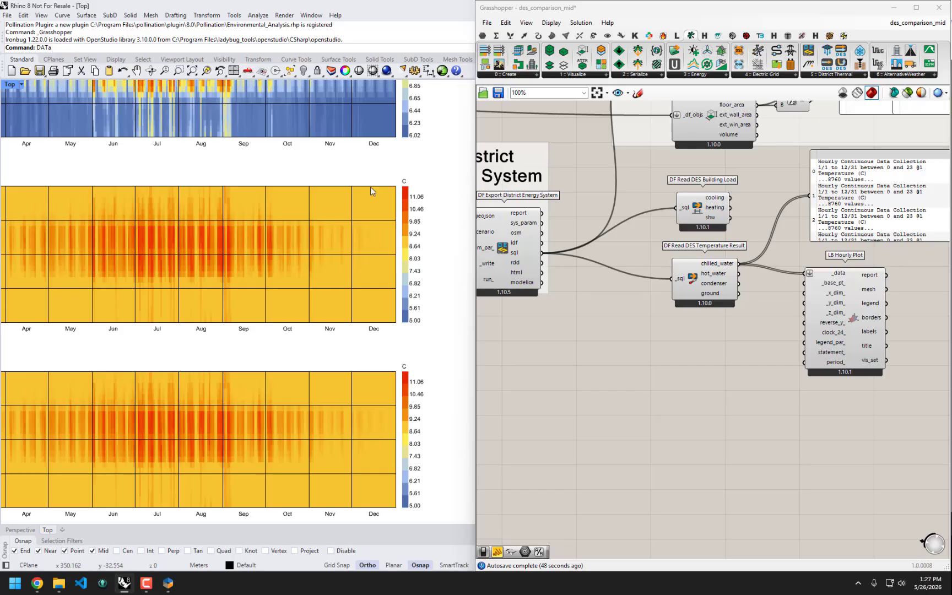
{"action": "right_click_drag", "start_coordinate": [241, 336], "coordinate": [307, 211]}
{"action": "right_click_drag", "start_coordinate": [253, 273], "coordinate": [248, 257]}
{"action": "right_click_drag", "start_coordinate": [309, 315], "coordinate": [277, 331]}
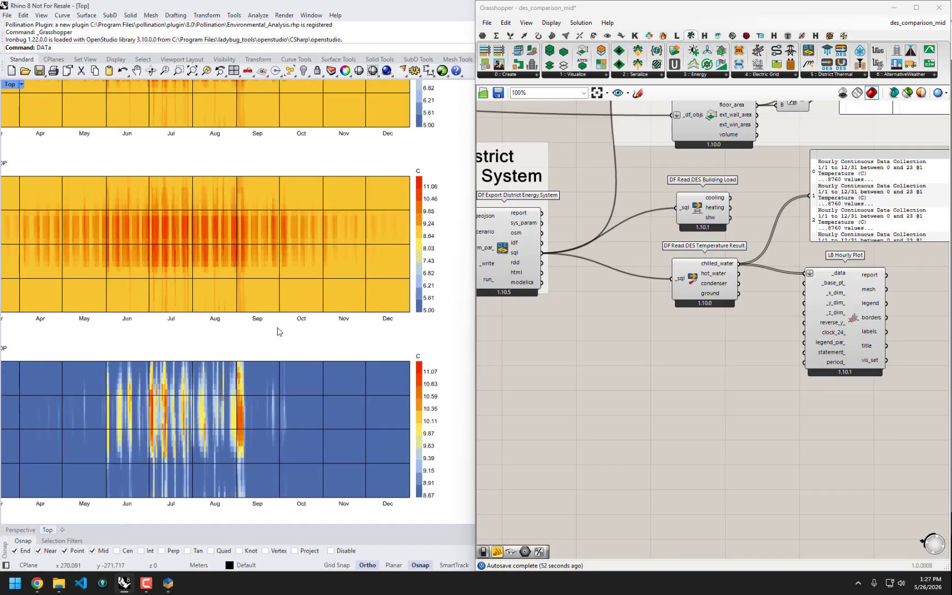
{"action": "right_click_drag", "start_coordinate": [353, 207], "coordinate": [384, 270]}
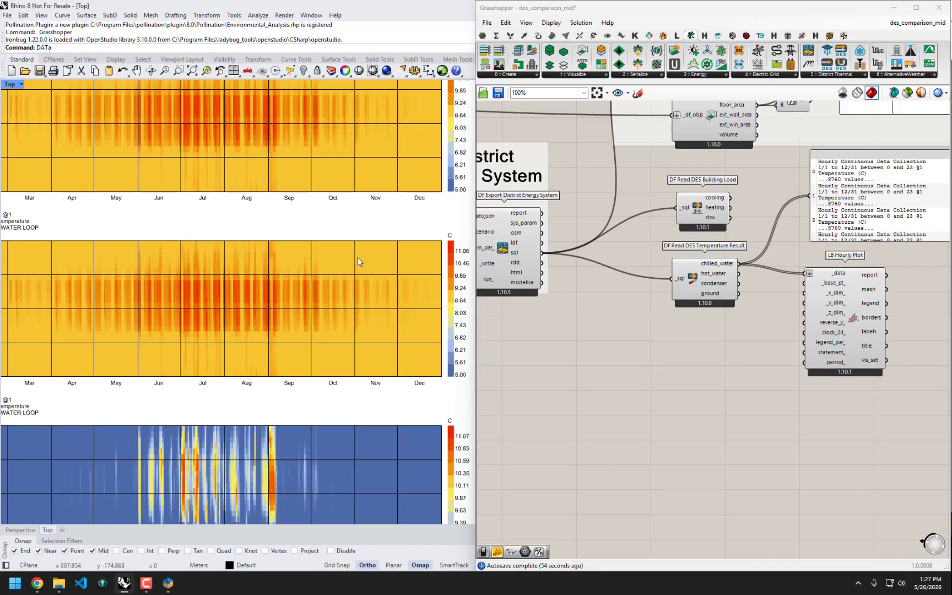
{"action": "scroll", "coordinate": [337, 264], "scroll_direction": "down", "scroll_amount": 4}
{"action": "right_click_drag", "start_coordinate": [331, 254], "coordinate": [370, 335]}
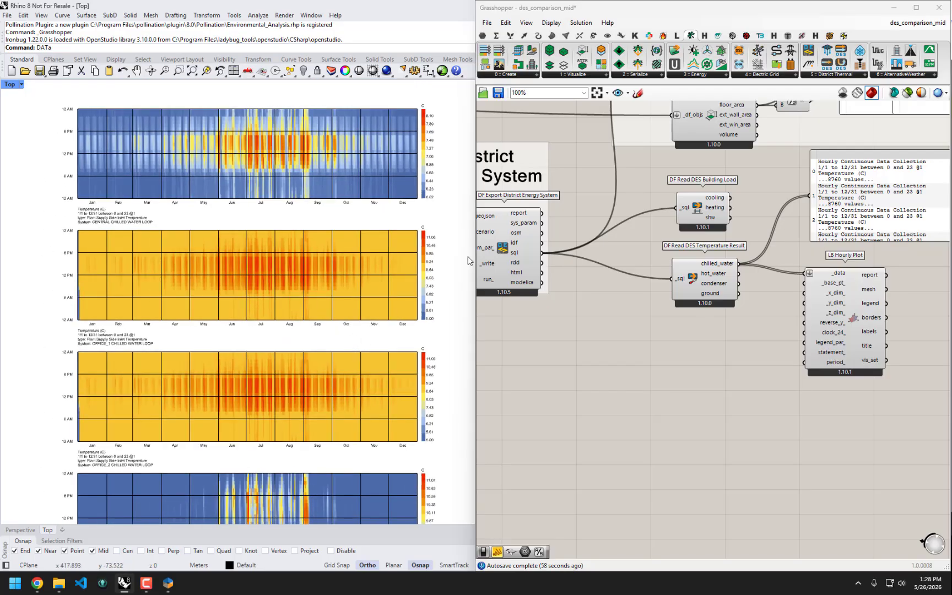
{"action": "scroll", "coordinate": [422, 238], "scroll_direction": "up", "scroll_amount": 2}
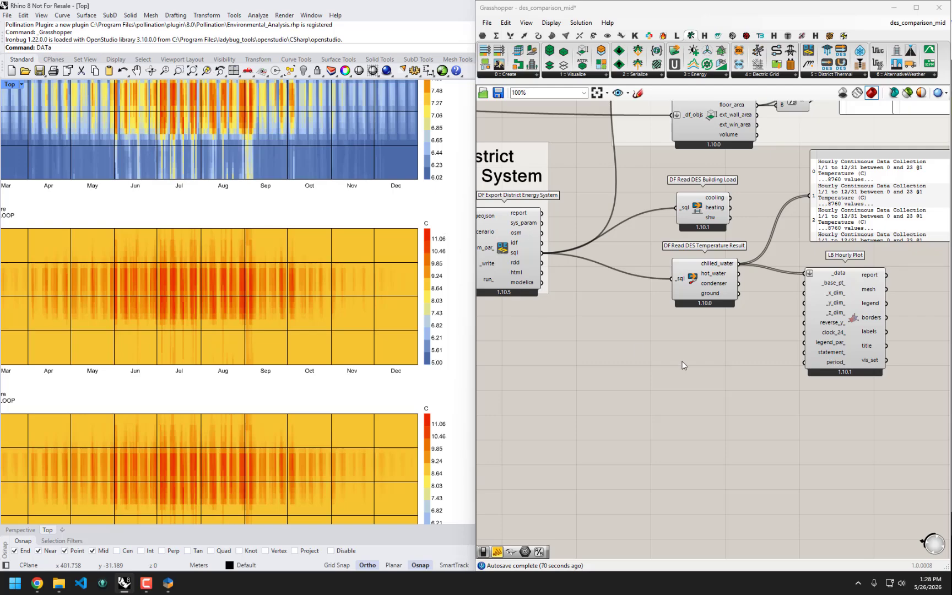
Step: Replace LB Hourly Plot's _data input with the hot_water output and view the central hot water loop temperatures
{"action": "left_click_drag", "start_coordinate": [739, 273], "coordinate": [808, 274]}
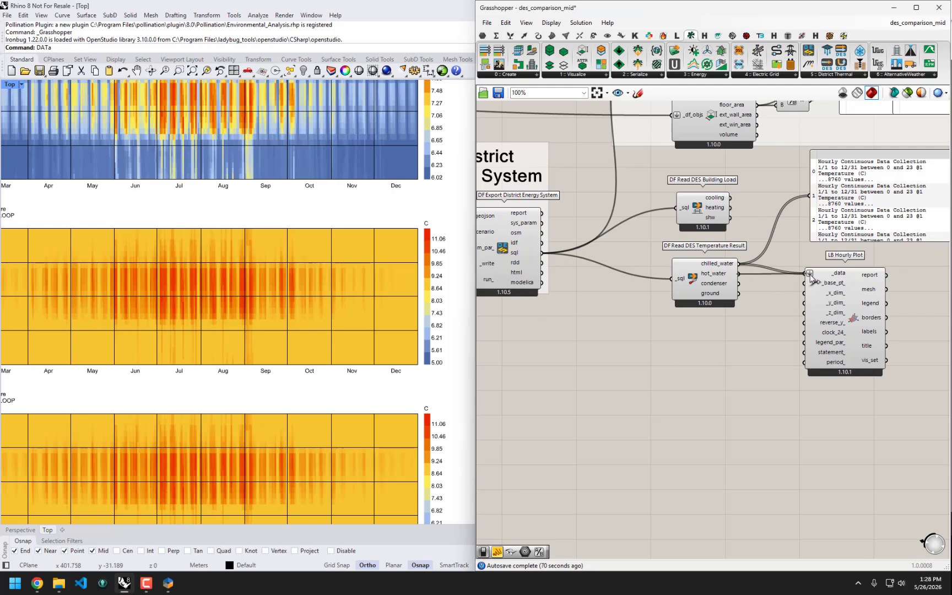
{"action": "scroll", "coordinate": [330, 298], "scroll_direction": "down", "scroll_amount": 2}
{"action": "scroll", "coordinate": [217, 261], "scroll_direction": "up", "scroll_amount": 3}
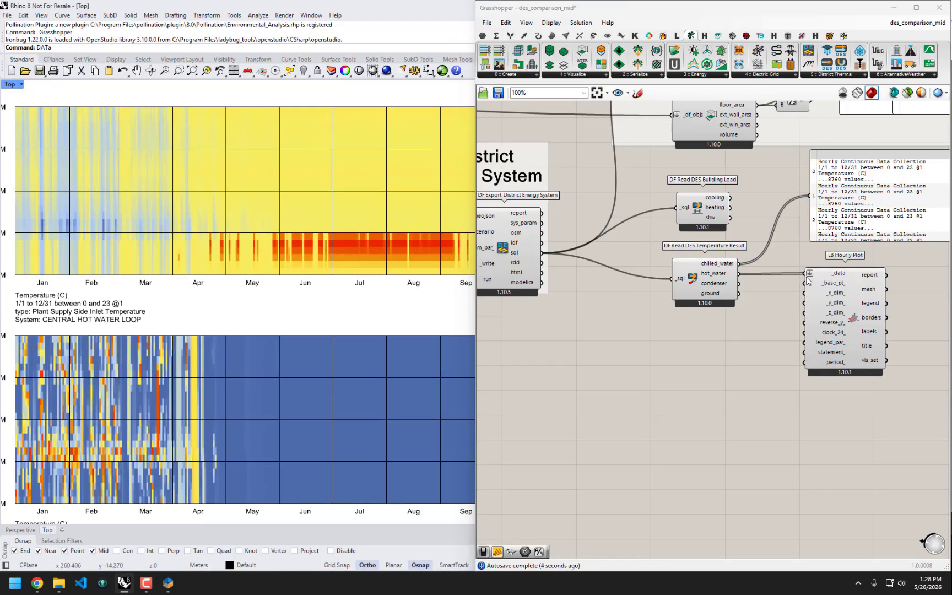
{"action": "scroll", "coordinate": [308, 261], "scroll_direction": "down", "scroll_amount": 3}
{"action": "scroll", "coordinate": [419, 190], "scroll_direction": "up", "scroll_amount": 1}
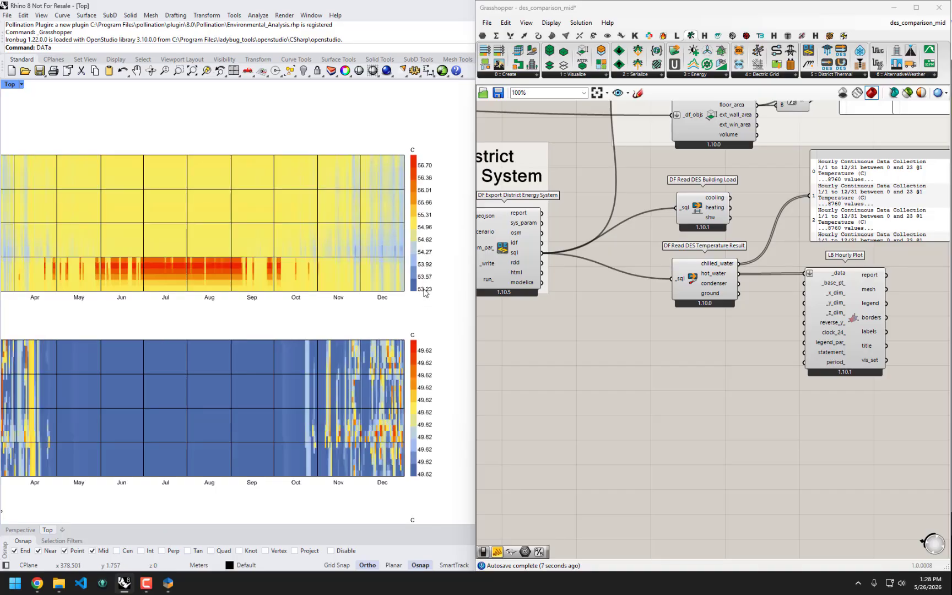
{"action": "scroll", "coordinate": [423, 230], "scroll_direction": "up", "scroll_amount": 1}
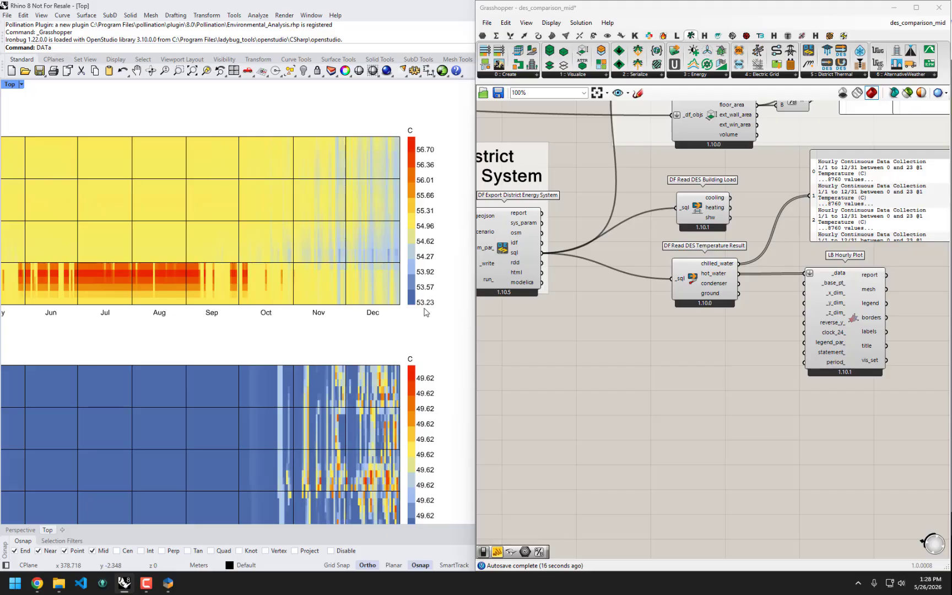
{"action": "scroll", "coordinate": [180, 229], "scroll_direction": "down", "scroll_amount": 5}
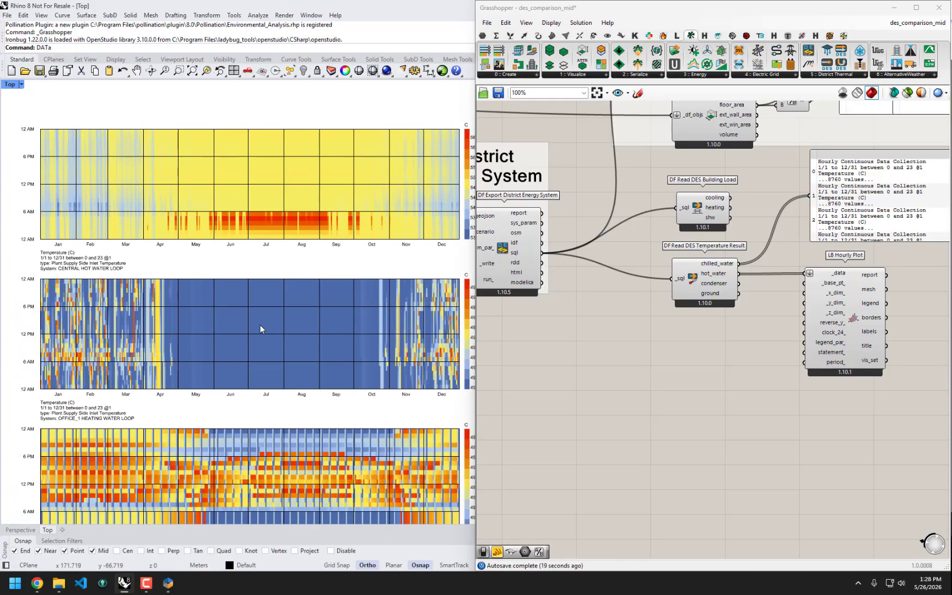
Step: Examine the OFFICE_1 heating water loop plot and its temperature legend in the Top viewport
{"action": "right_click_drag", "start_coordinate": [306, 330], "coordinate": [242, 253]}
{"action": "scroll", "coordinate": [418, 263], "scroll_direction": "up", "scroll_amount": 4}
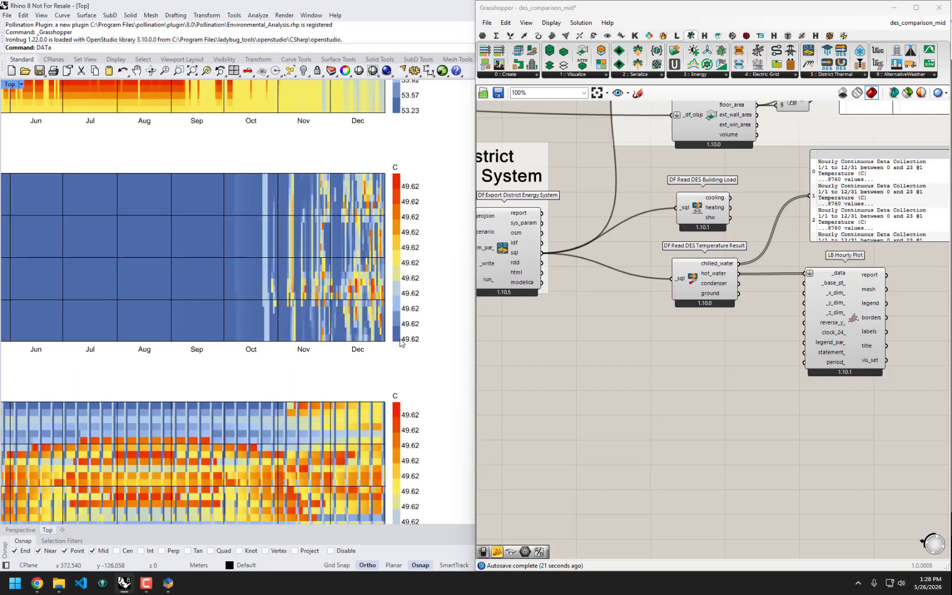
{"action": "right_click_drag", "start_coordinate": [183, 329], "coordinate": [467, 346]}
{"action": "scroll", "coordinate": [153, 339], "scroll_direction": "down", "scroll_amount": 2}
{"action": "right_click_drag", "start_coordinate": [312, 307], "coordinate": [86, 283]}
{"action": "scroll", "coordinate": [397, 231], "scroll_direction": "up", "scroll_amount": 4}
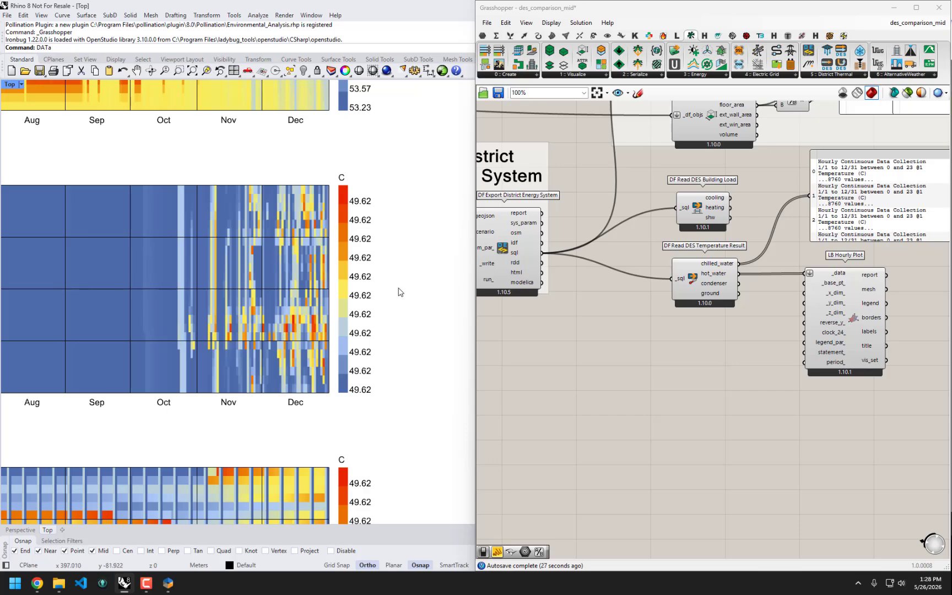
{"action": "scroll", "coordinate": [386, 353], "scroll_direction": "down", "scroll_amount": 4}
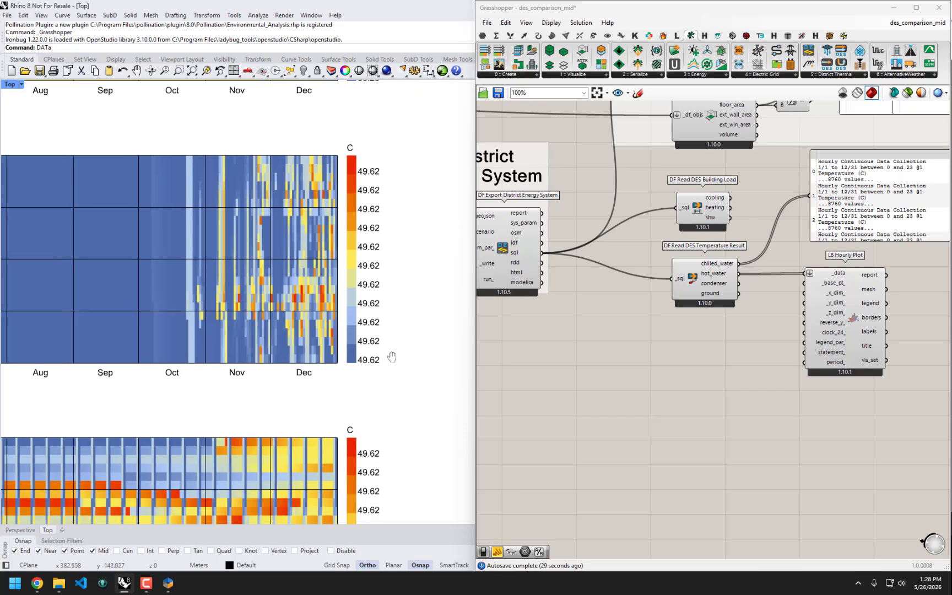
Step: Compare the OFFICE_1 and OFFICE_2 heating water and SHW loop plots and their system labels in the Top viewport
{"action": "scroll", "coordinate": [377, 377], "scroll_direction": "down", "scroll_amount": 5}
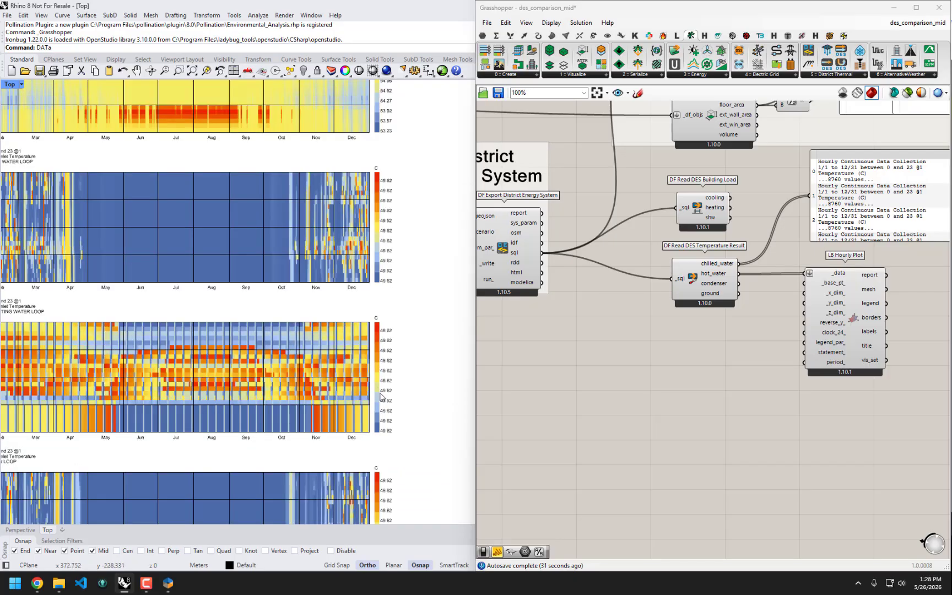
{"action": "scroll", "coordinate": [386, 331], "scroll_direction": "up", "scroll_amount": 4}
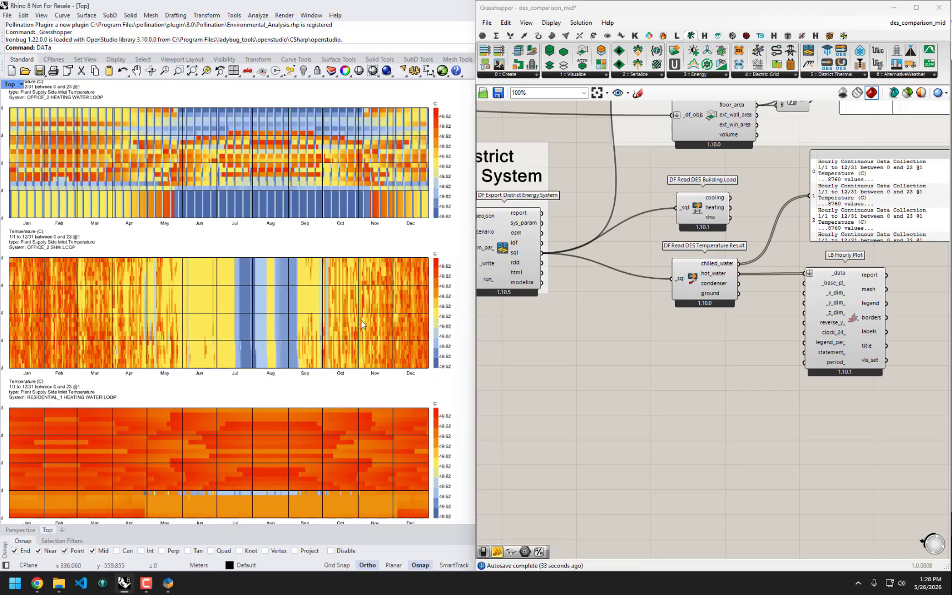
{"action": "scroll", "coordinate": [163, 328], "scroll_direction": "up", "scroll_amount": 2}
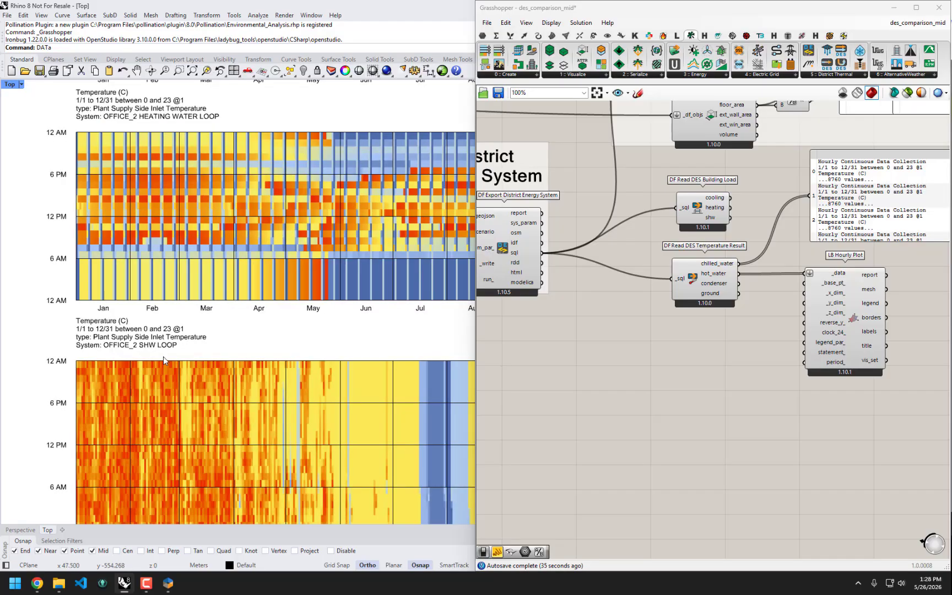
{"action": "scroll", "coordinate": [163, 280], "scroll_direction": "down", "scroll_amount": 2}
{"action": "right_click_drag", "start_coordinate": [187, 165], "coordinate": [219, 427]}
{"action": "right_click_drag", "start_coordinate": [220, 327], "coordinate": [220, 360]}
{"action": "right_click_drag", "start_coordinate": [208, 243], "coordinate": [203, 420]}
{"action": "scroll", "coordinate": [182, 258], "scroll_direction": "up", "scroll_amount": 4}
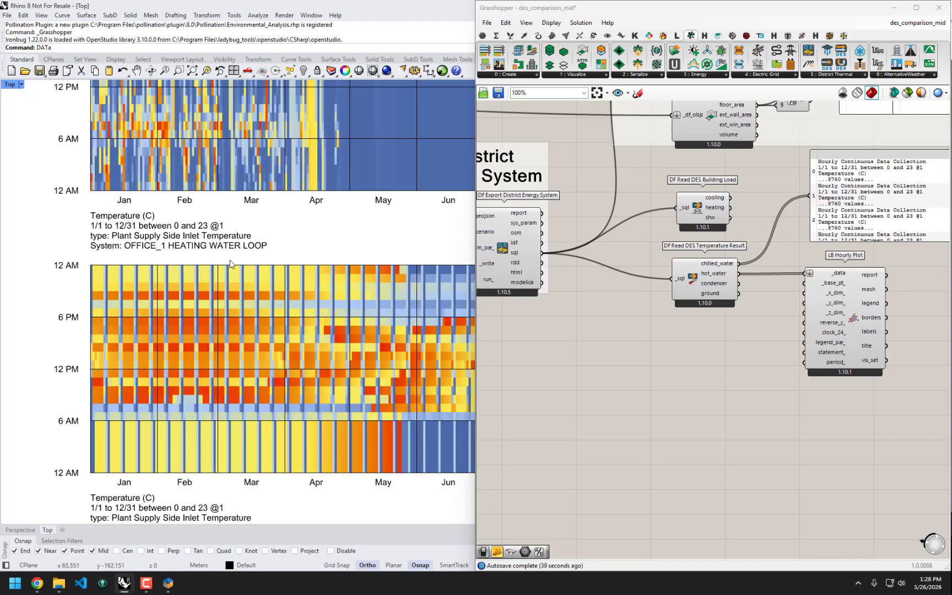
{"action": "scroll", "coordinate": [219, 273], "scroll_direction": "down", "scroll_amount": 2}
{"action": "right_click_drag", "start_coordinate": [184, 496], "coordinate": [160, 415]}
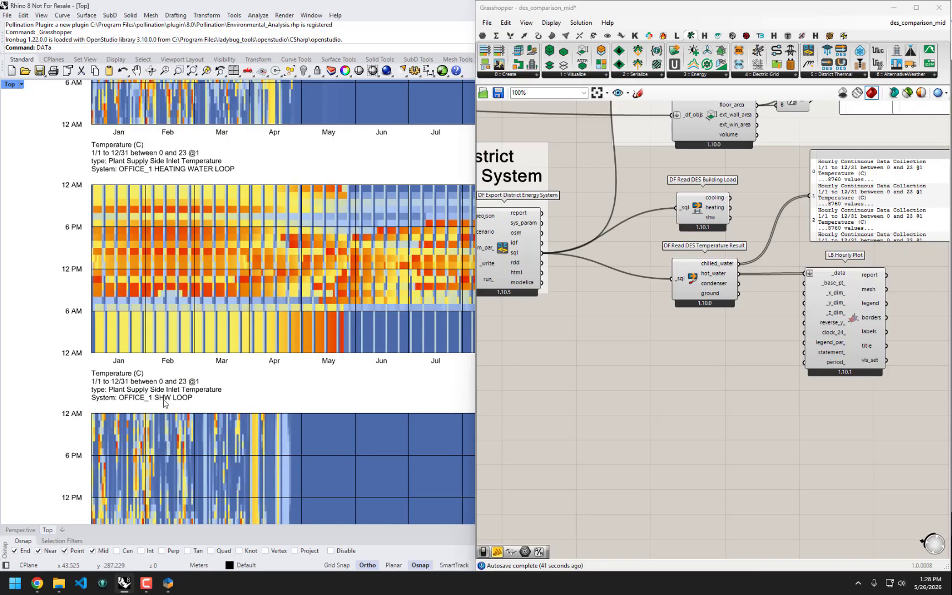
Step: Examine the OFFICE_2 SHW loop and RESIDENTIAL_1 heating water loop plots together with their temperature legends
{"action": "right_click_drag", "start_coordinate": [158, 404], "coordinate": [189, 131]}
{"action": "right_click_drag", "start_coordinate": [187, 327], "coordinate": [215, 234]}
{"action": "right_click_drag", "start_coordinate": [213, 478], "coordinate": [180, 90]}
{"action": "right_click_drag", "start_coordinate": [274, 330], "coordinate": [186, 286]}
{"action": "scroll", "coordinate": [191, 262], "scroll_direction": "down", "scroll_amount": 2}
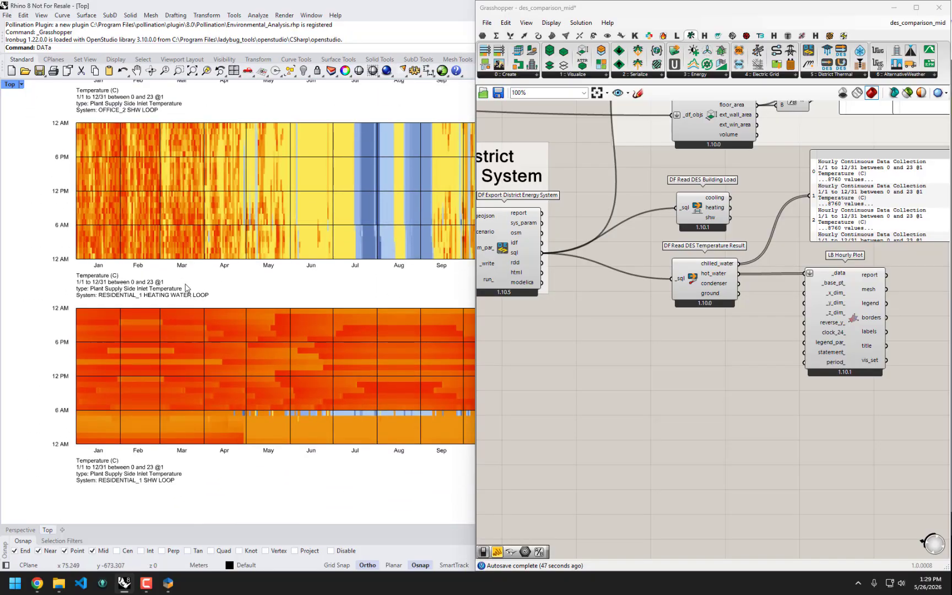
{"action": "right_click_drag", "start_coordinate": [277, 232], "coordinate": [215, 228]}
{"action": "right_click_drag", "start_coordinate": [328, 235], "coordinate": [210, 235]}
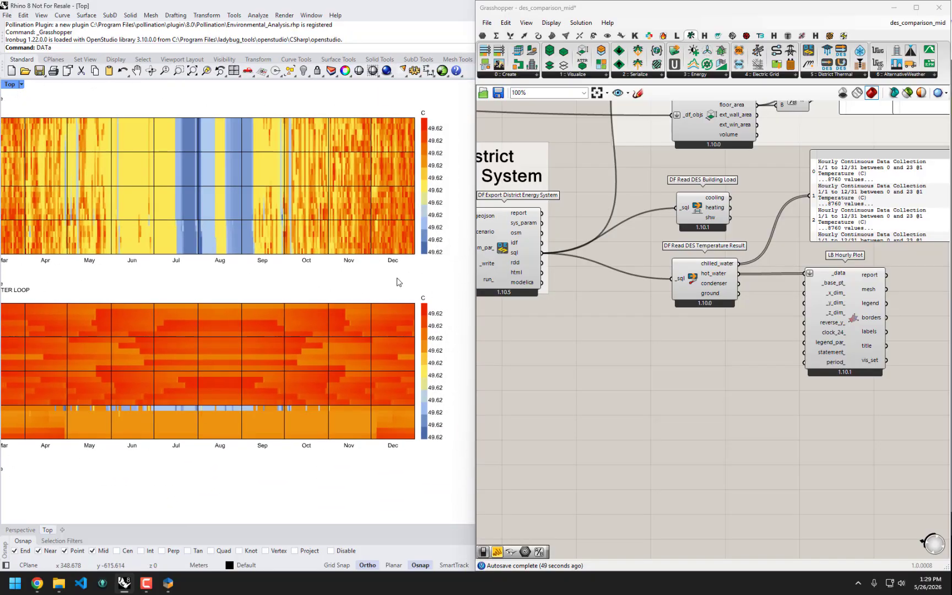
{"action": "right_click_drag", "start_coordinate": [178, 346], "coordinate": [340, 347]}
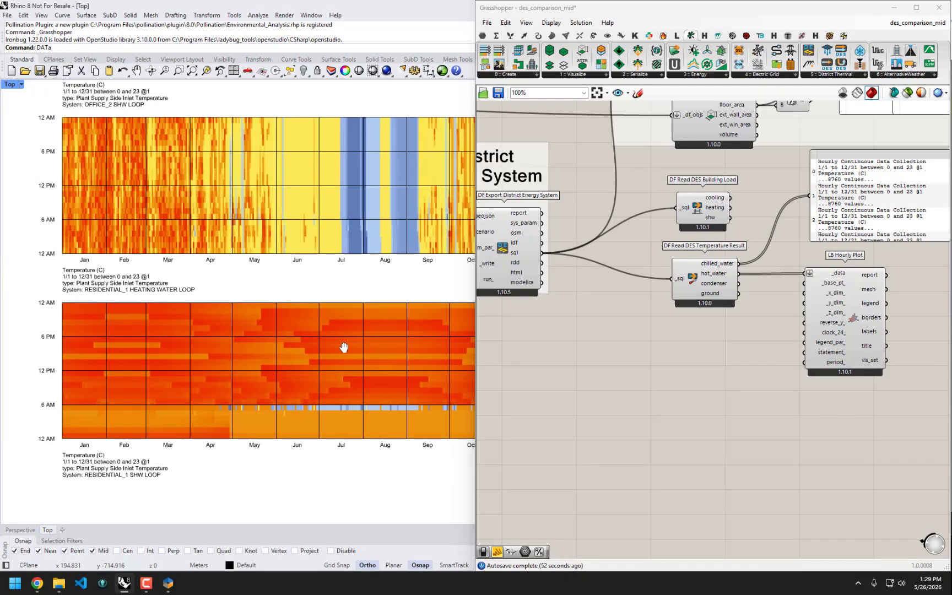
Step: Review the central hot water loop plot alongside the OFFICE_1 heating water and SHW loop plots
{"action": "scroll", "coordinate": [179, 313], "scroll_direction": "down", "scroll_amount": 4}
{"action": "right_click_drag", "start_coordinate": [304, 165], "coordinate": [269, 405]}
{"action": "right_click_drag", "start_coordinate": [388, 229], "coordinate": [394, 390]}
{"action": "right_click_drag", "start_coordinate": [339, 261], "coordinate": [352, 396]}
{"action": "right_click_drag", "start_coordinate": [734, 338], "coordinate": [735, 391]}
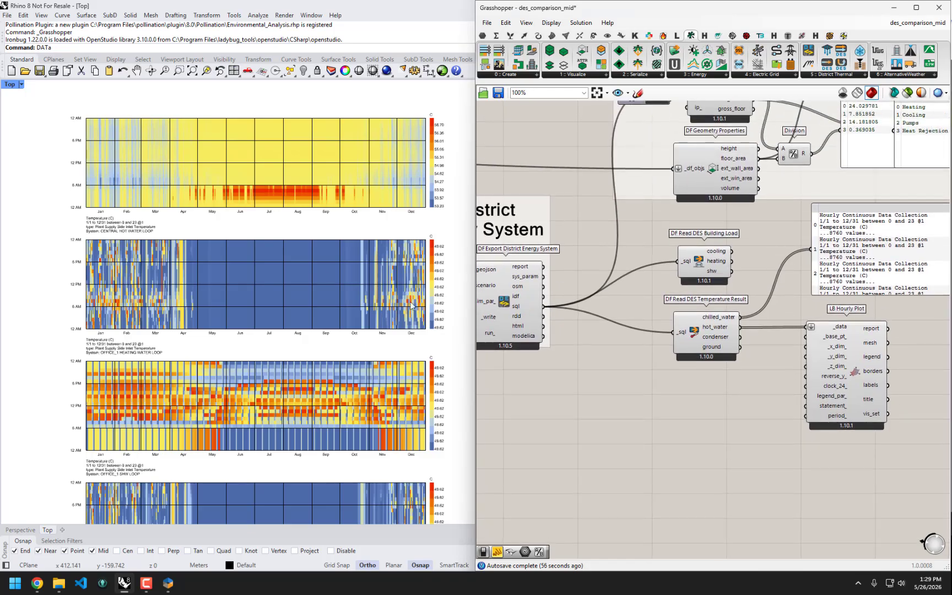
{"action": "right_click_drag", "start_coordinate": [372, 249], "coordinate": [308, 284]}
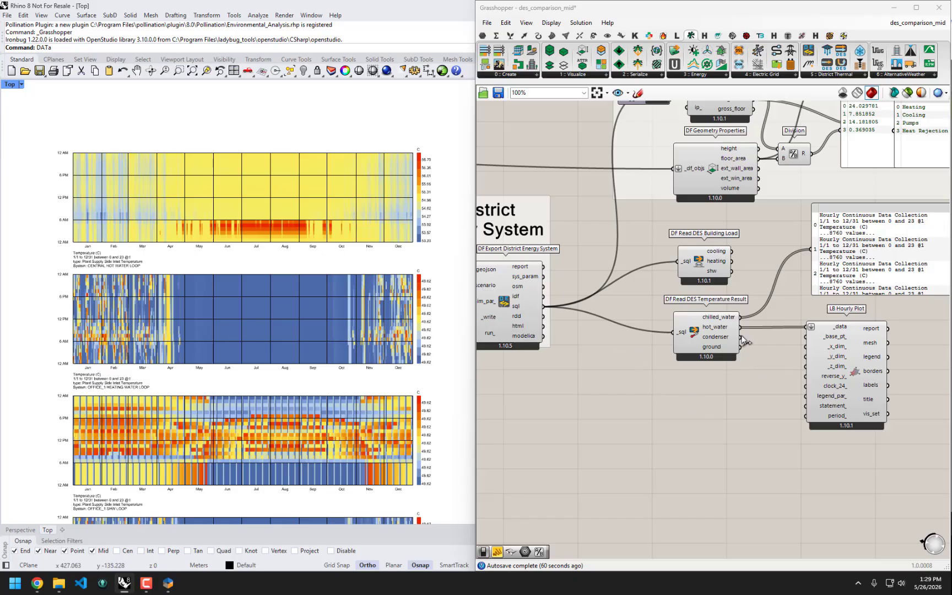
Step: Replace LB Hourly Plot's _data input with the condenser output and view the central condenser water loop temperatures
{"action": "left_click_drag", "start_coordinate": [741, 337], "coordinate": [805, 327]}
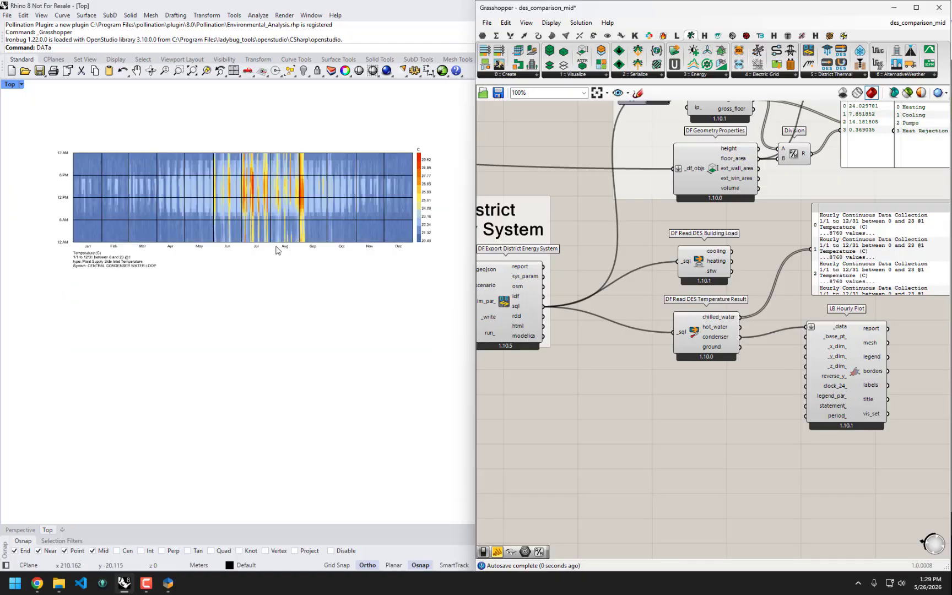
{"action": "scroll", "coordinate": [390, 270], "scroll_direction": "down", "scroll_amount": 2}
{"action": "scroll", "coordinate": [749, 337], "scroll_direction": "up", "scroll_amount": 2}
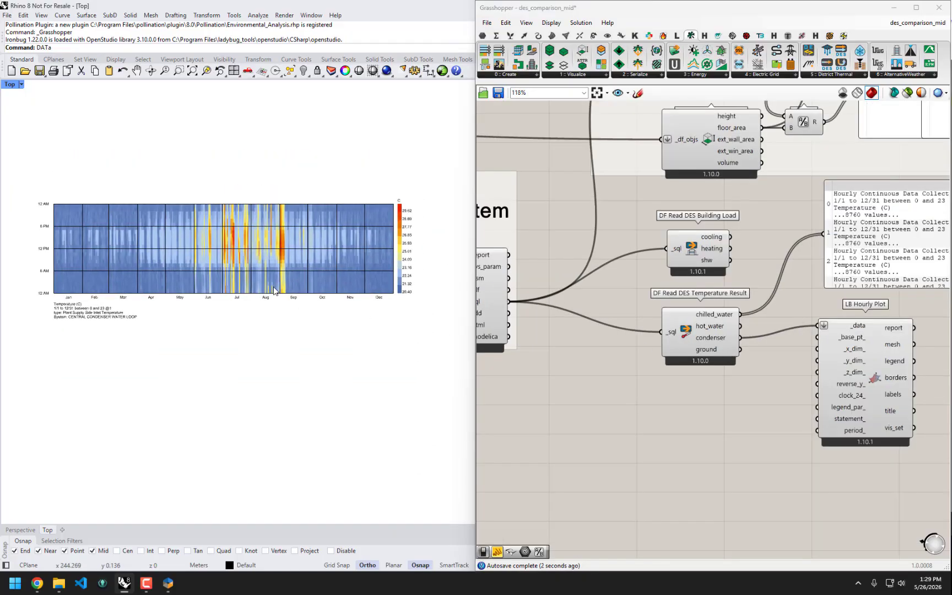
{"action": "scroll", "coordinate": [274, 290], "scroll_direction": "up", "scroll_amount": 5}
{"action": "scroll", "coordinate": [318, 226], "scroll_direction": "down", "scroll_amount": 2}
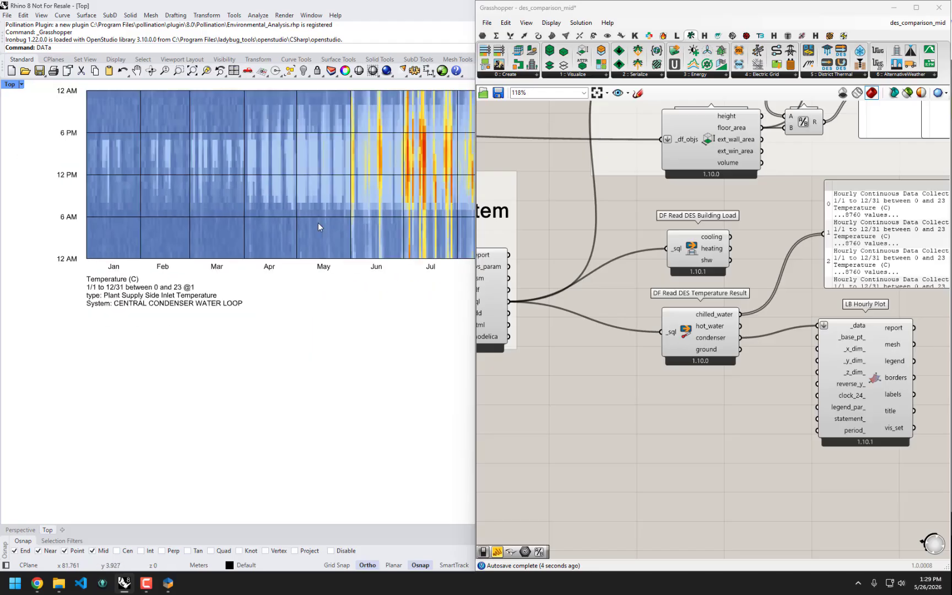
Step: Examine the central condenser water loop's temperature legend and summer peaks, ending with the whole-year plot in view
{"action": "right_click_drag", "start_coordinate": [359, 205], "coordinate": [171, 239]}
{"action": "scroll", "coordinate": [284, 274], "scroll_direction": "down", "scroll_amount": 2}
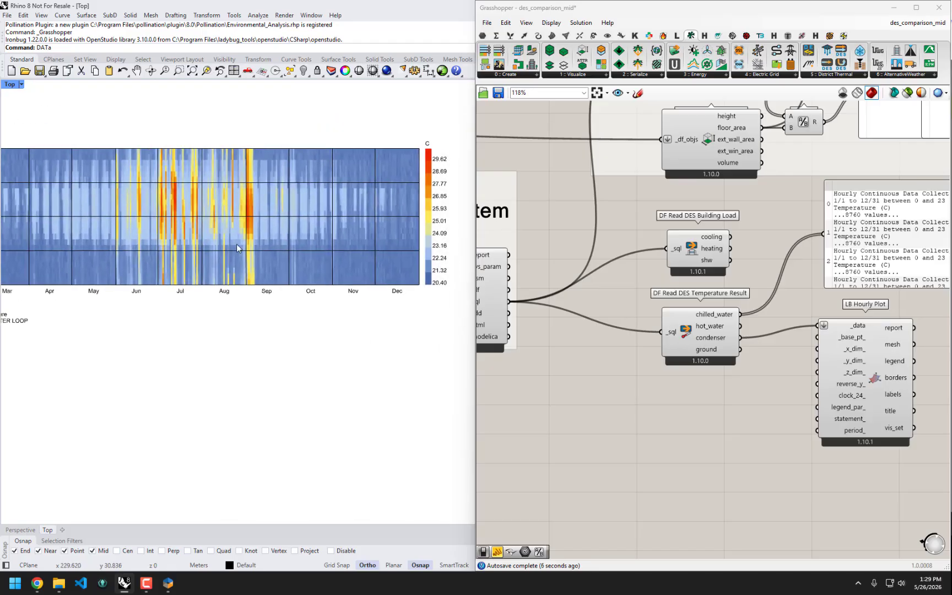
{"action": "right_click_drag", "start_coordinate": [347, 265], "coordinate": [336, 288]}
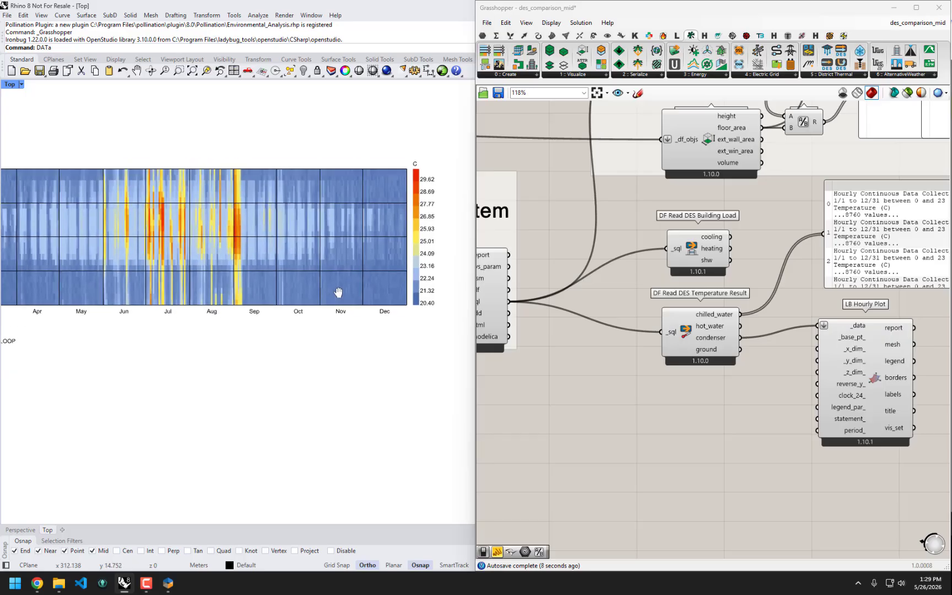
{"action": "scroll", "coordinate": [422, 292], "scroll_direction": "up", "scroll_amount": 3}
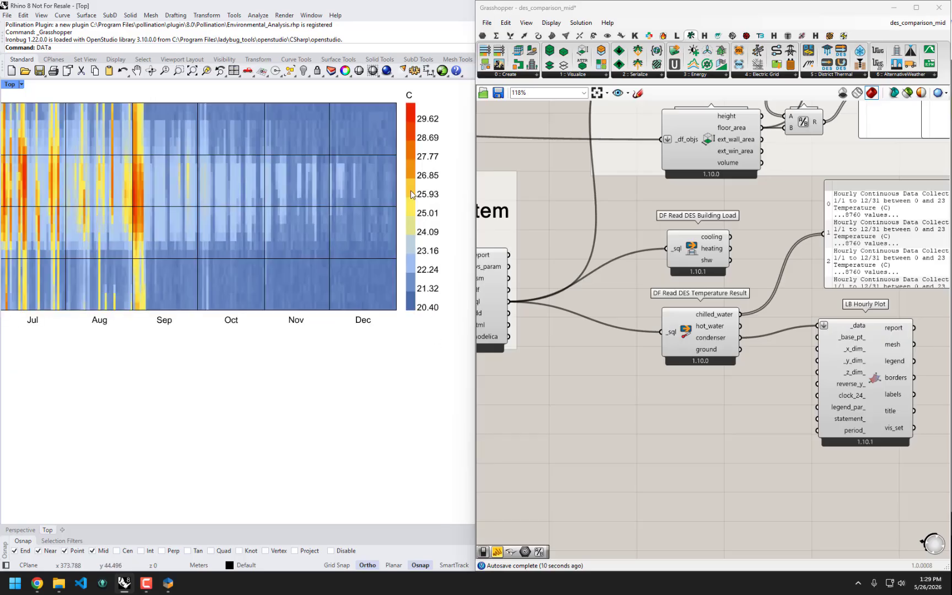
{"action": "scroll", "coordinate": [151, 176], "scroll_direction": "down", "scroll_amount": 2}
{"action": "right_click_drag", "start_coordinate": [65, 181], "coordinate": [164, 190]}
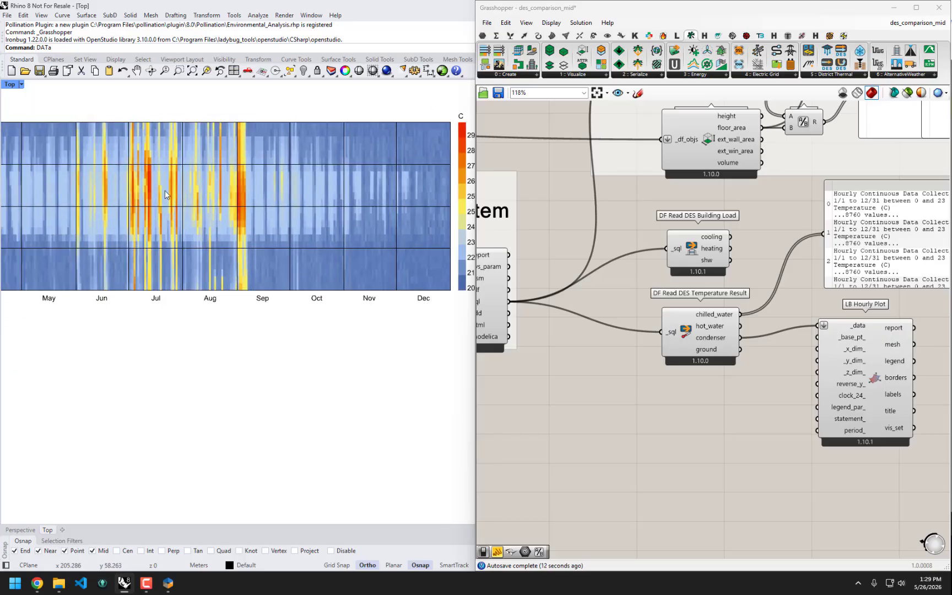
{"action": "right_click_drag", "start_coordinate": [238, 228], "coordinate": [204, 262]}
{"action": "right_click_drag", "start_coordinate": [355, 250], "coordinate": [372, 278]}
{"action": "scroll", "coordinate": [345, 290], "scroll_direction": "down", "scroll_amount": 4}
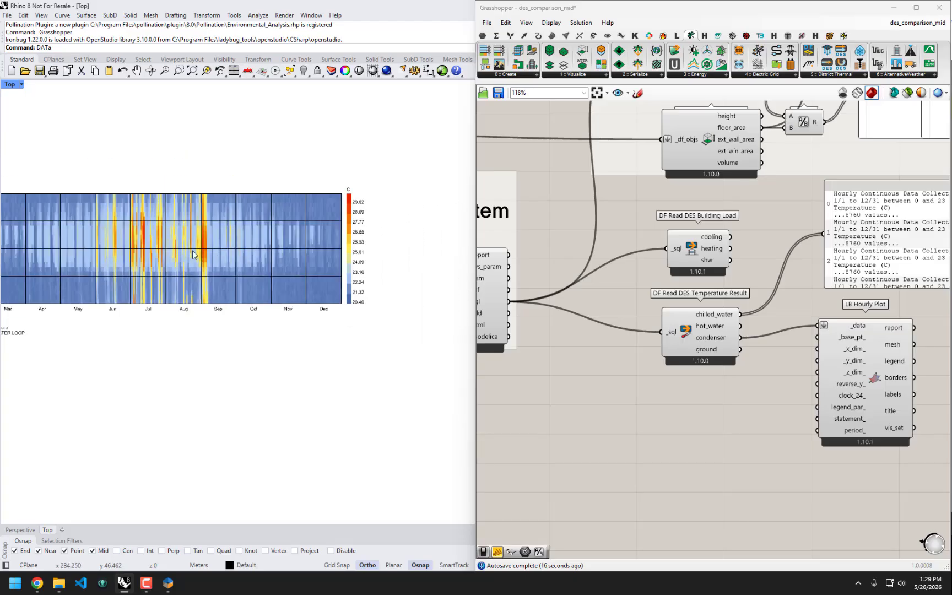
{"action": "scroll", "coordinate": [253, 267], "scroll_direction": "up", "scroll_amount": 2}
{"action": "right_click_drag", "start_coordinate": [254, 269], "coordinate": [280, 275]}
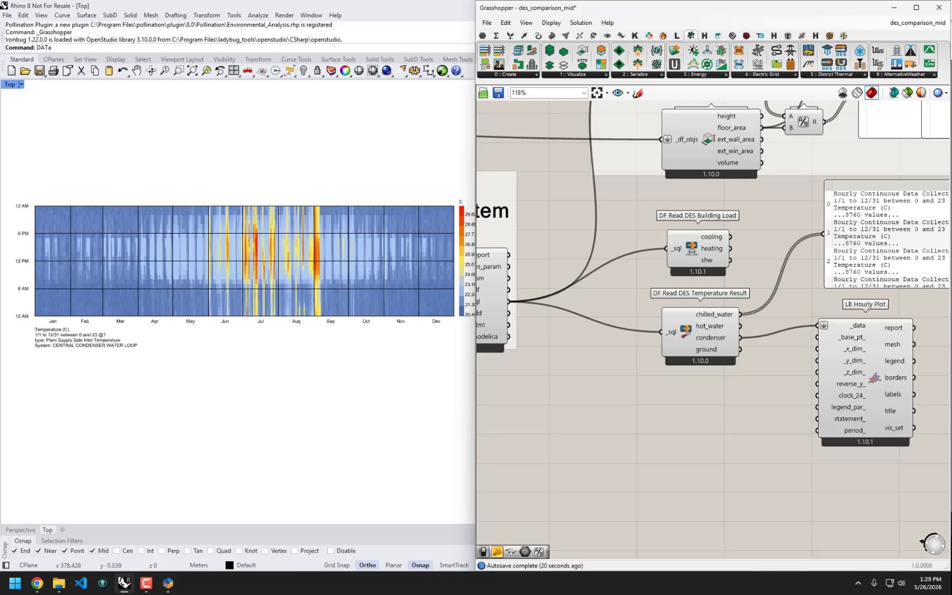
Step: Switch to the OpenStudio Application and display the Central Chilled Water Loop in the HVAC systems view
{"action": "left_click", "coordinate": [168, 583]}
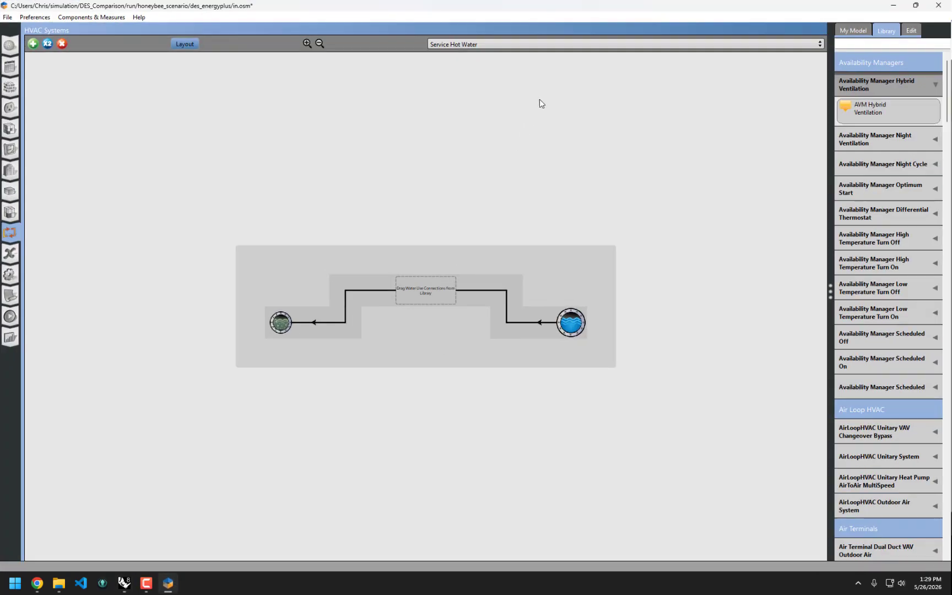
{"action": "left_click", "coordinate": [553, 46]}
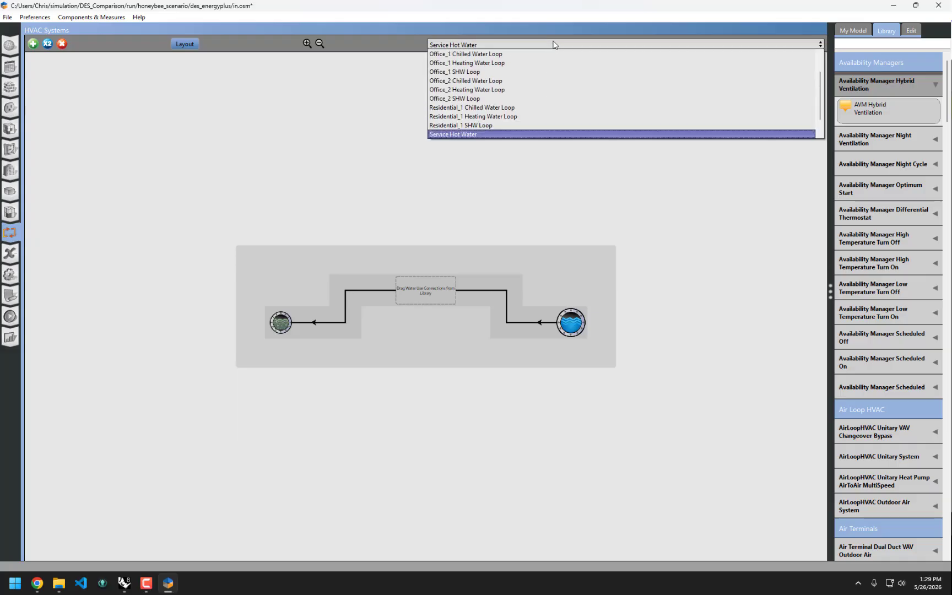
{"action": "scroll", "coordinate": [568, 62], "scroll_direction": "up", "scroll_amount": 2}
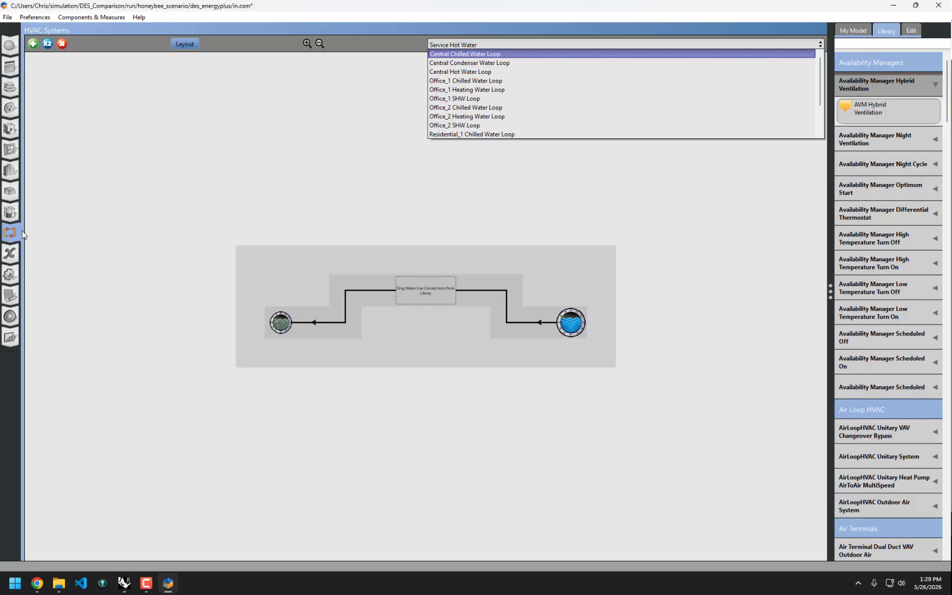
{"action": "left_click", "coordinate": [498, 54]}
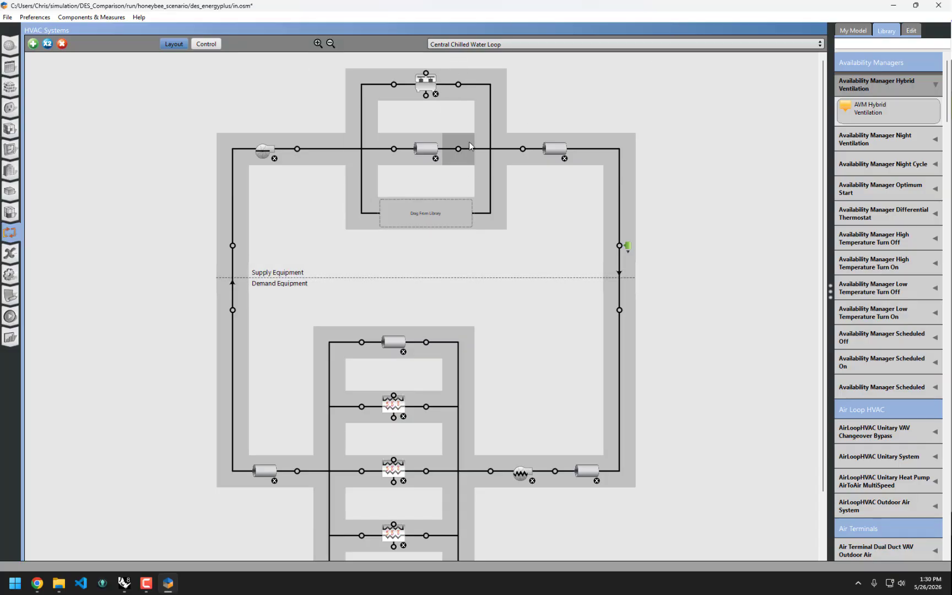
Step: Inspect the name and properties of the central water-cooled centrifugal chiller on the supply side of the loop
{"action": "left_click", "coordinate": [425, 85]}
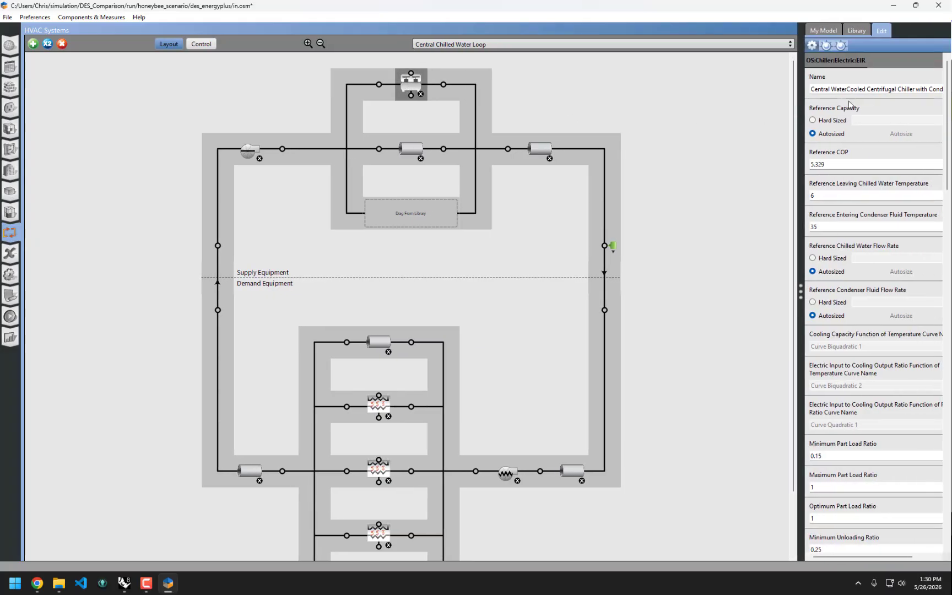
{"action": "left_click_drag", "start_coordinate": [854, 92], "coordinate": [947, 91]}
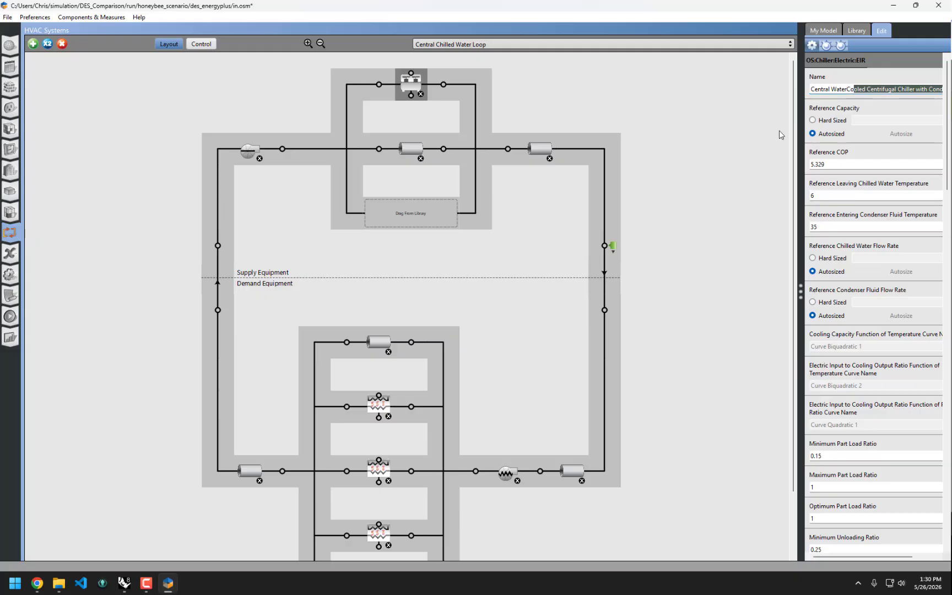
{"action": "left_click", "coordinate": [689, 260]}
{"action": "left_click", "coordinate": [411, 85]}
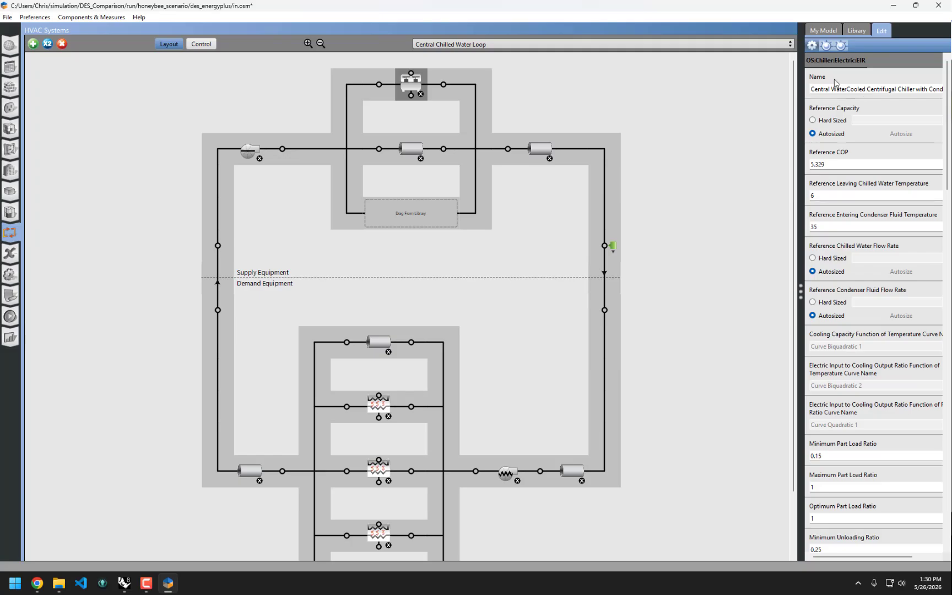
Step: Switch back to Grasshopper and compare the plant-side EUI without DES with the district EUI for DES
{"action": "left_click_drag", "start_coordinate": [723, 2], "coordinate": [667, 378]}
{"action": "right_click_drag", "start_coordinate": [825, 225], "coordinate": [724, 324]}
{"action": "mouse_move", "coordinate": [791, 204]}
{"action": "right_mouse_down"}
{"action": "mouse_move", "coordinate": [765, 275]}
{"action": "mouse_move", "coordinate": [776, 375]}
{"action": "right_mouse_up"}
{"action": "right_click_drag", "start_coordinate": [800, 175], "coordinate": [798, 230]}
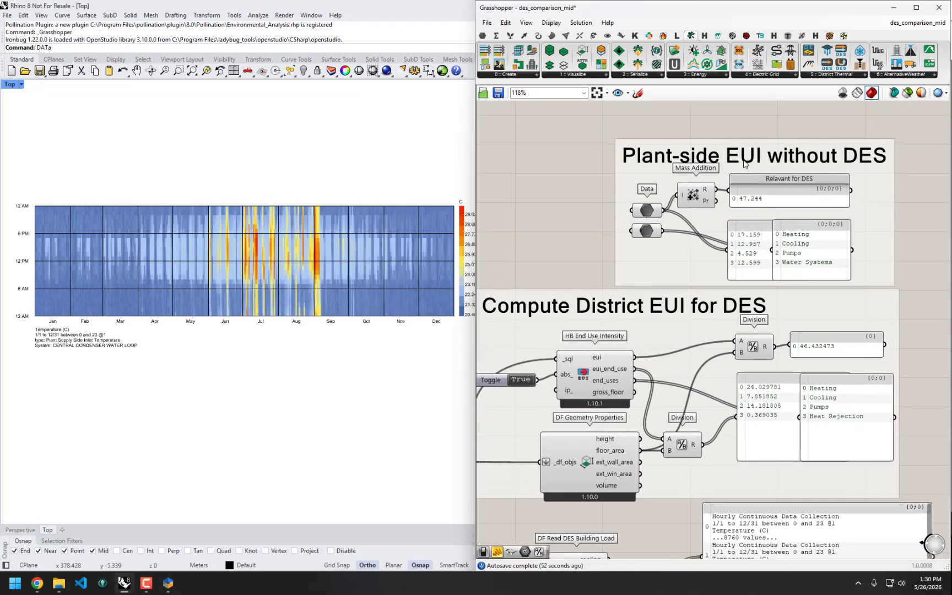
{"action": "left_click_drag", "start_coordinate": [743, 164], "coordinate": [745, 161]}
{"action": "right_click_drag", "start_coordinate": [778, 363], "coordinate": [779, 333]}
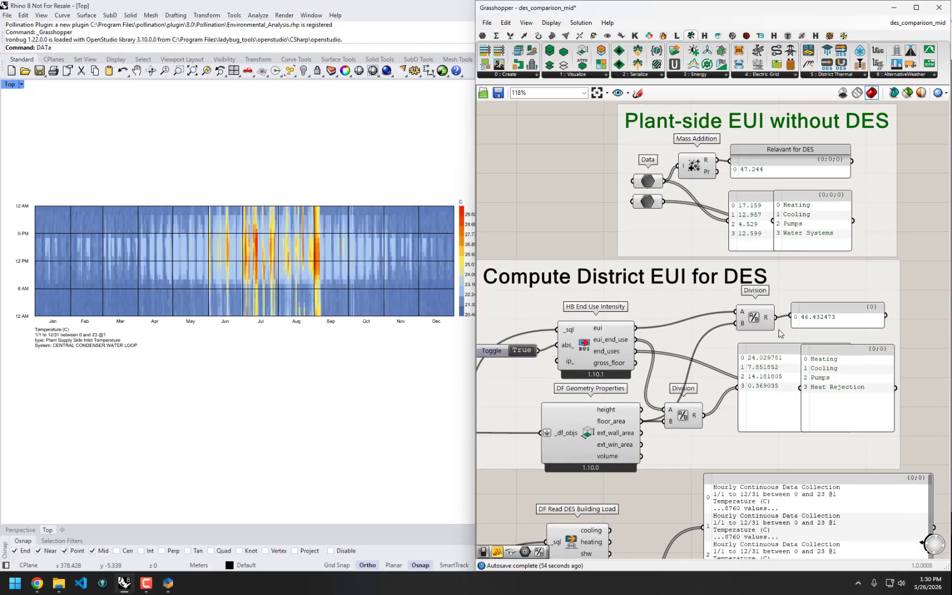
Step: Return to the maximized OpenStudio Application and check the central chiller's reference COP
{"action": "left_click", "coordinate": [169, 584]}
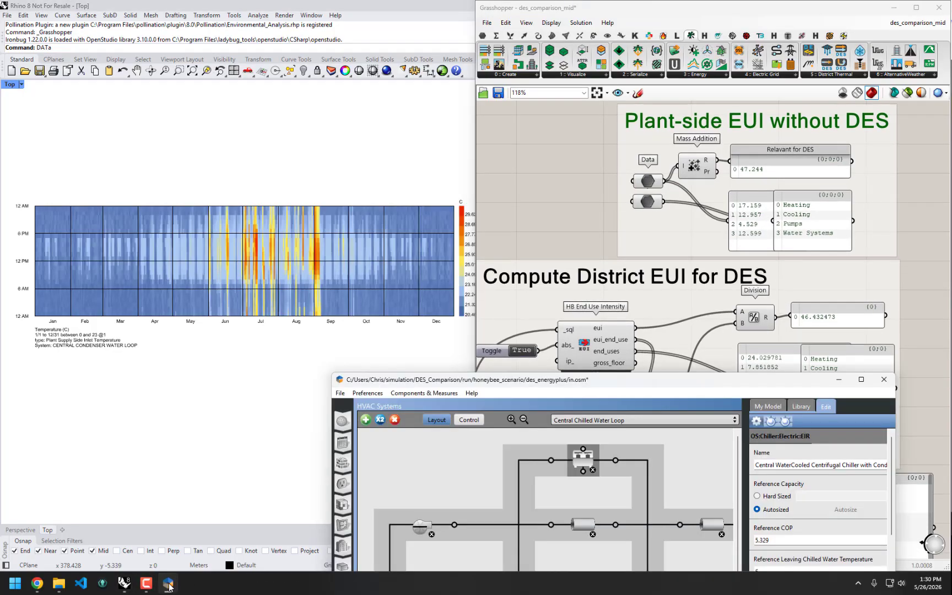
{"action": "double_click", "coordinate": [593, 379]}
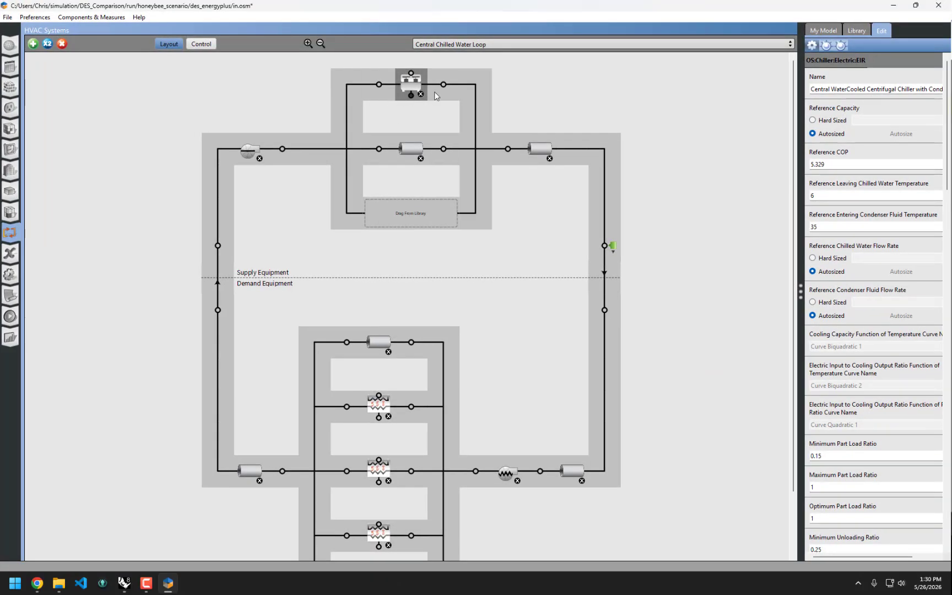
{"action": "double_click", "coordinate": [831, 162]}
{"action": "left_click", "coordinate": [578, 108]}
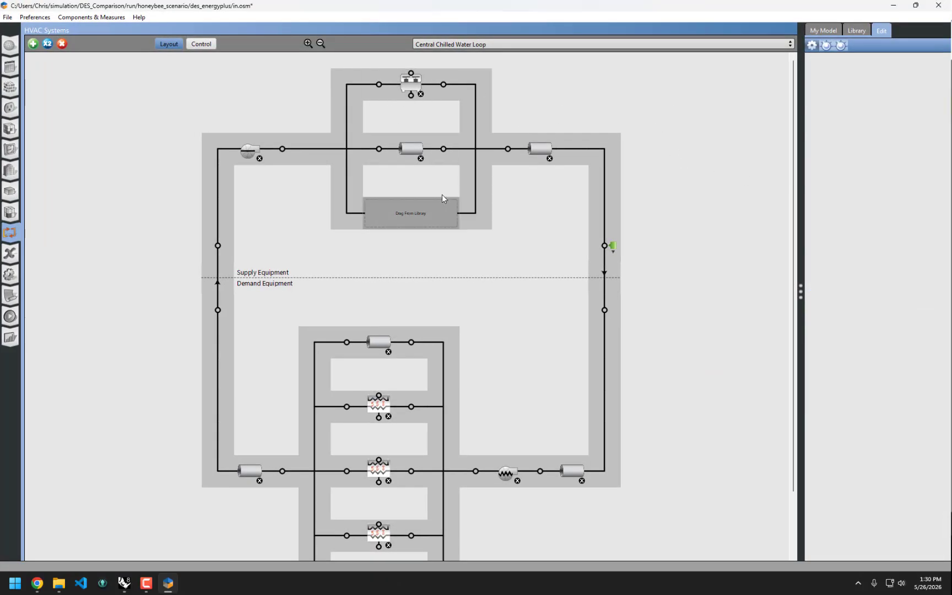
Step: Inspect the Office_1 and Office_2 cooling heat exchangers, and follow the central chiller's link to the Central Condenser Water Loop
{"action": "left_click", "coordinate": [379, 414]}
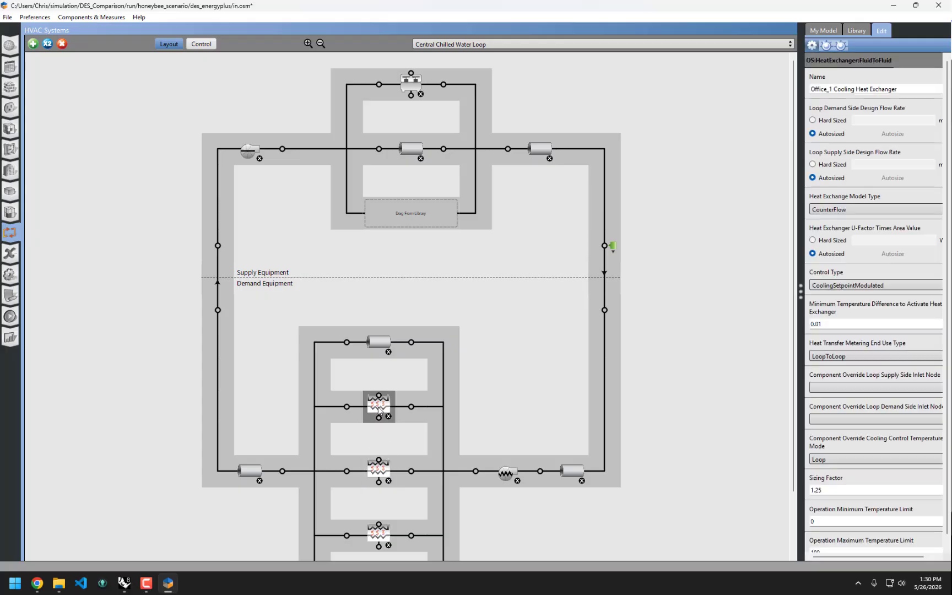
{"action": "left_click", "coordinate": [378, 473]}
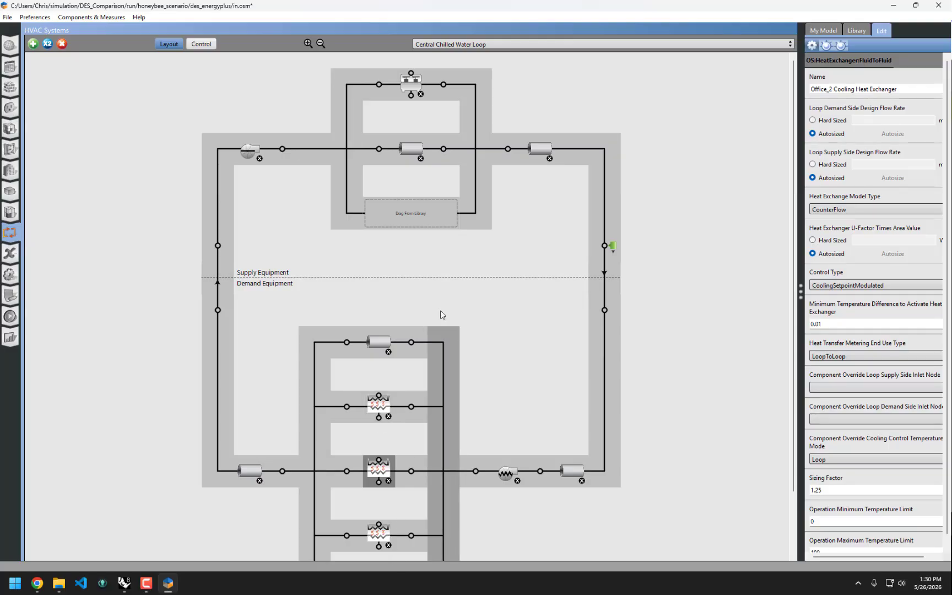
{"action": "left_click", "coordinate": [410, 80]}
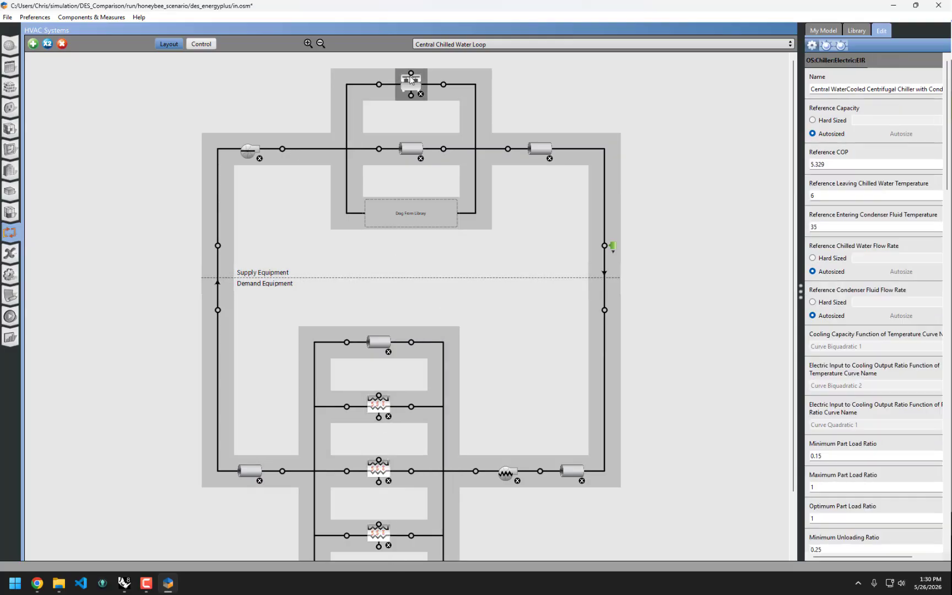
{"action": "left_click", "coordinate": [412, 74]}
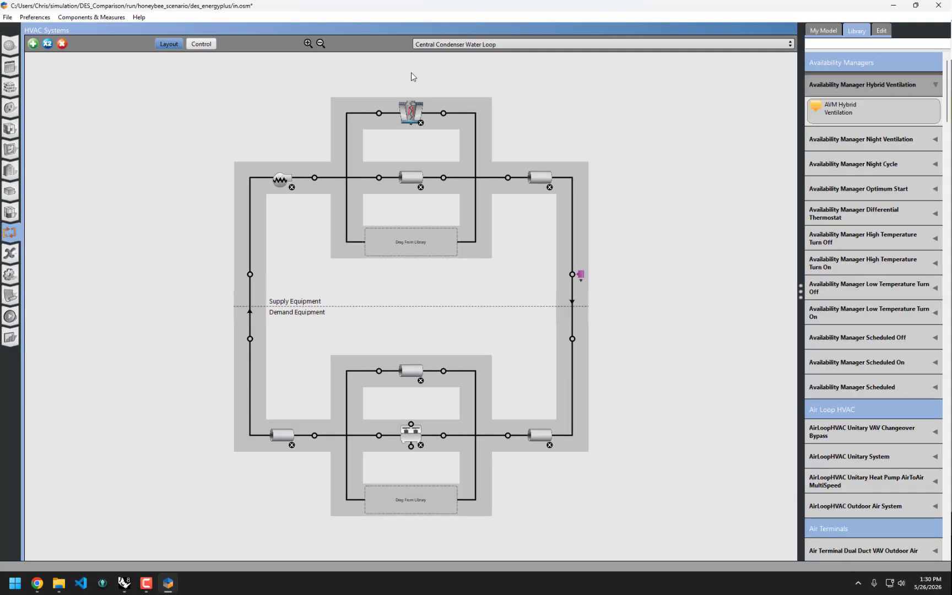
Step: Inspect the properties of the demand-side chiller and the supply-side variable-speed cooling tower on the Central Condenser Water Loop
{"action": "left_click", "coordinate": [411, 435]}
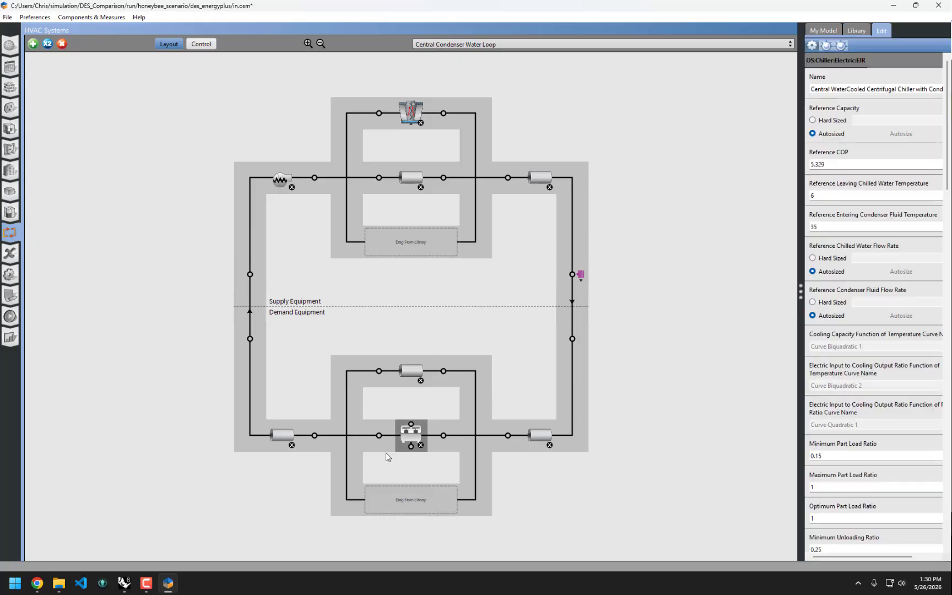
{"action": "left_click", "coordinate": [412, 116]}
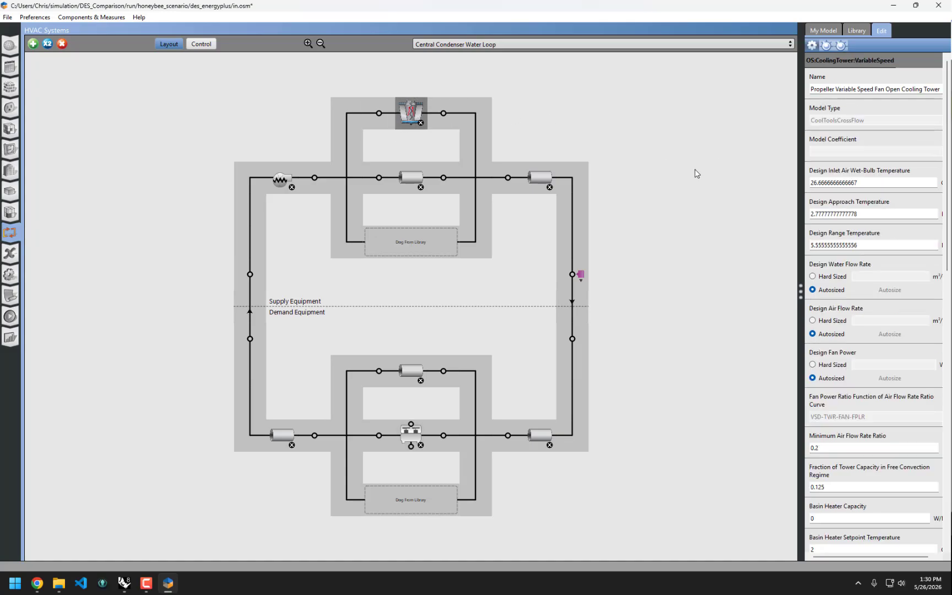
Step: Switch between Rhino and the OpenStudio Application to examine the condenser loop's hourly temperature plot alongside the cooling tower properties
{"action": "double_click", "coordinate": [551, 8]}
{"action": "left_click_drag", "start_coordinate": [552, 8], "coordinate": [519, 464]}
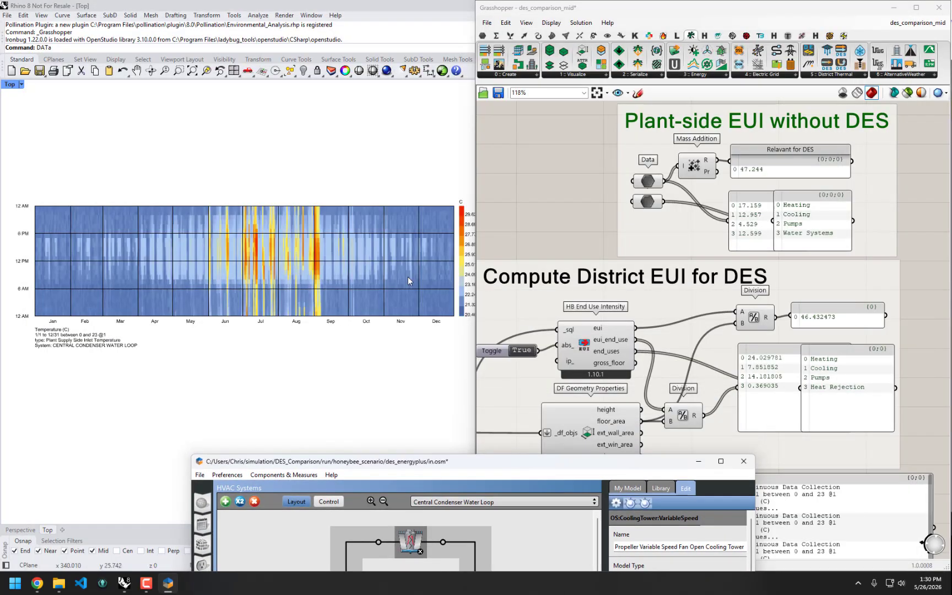
{"action": "right_click_drag", "start_coordinate": [446, 237], "coordinate": [375, 240]}
{"action": "right_click_drag", "start_coordinate": [201, 260], "coordinate": [326, 260]}
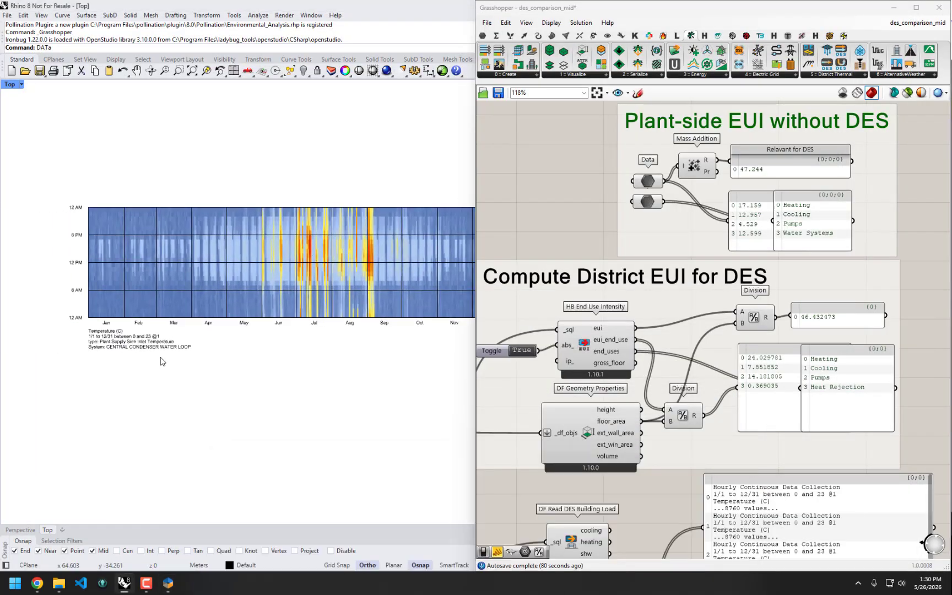
{"action": "left_click", "coordinate": [173, 592]}
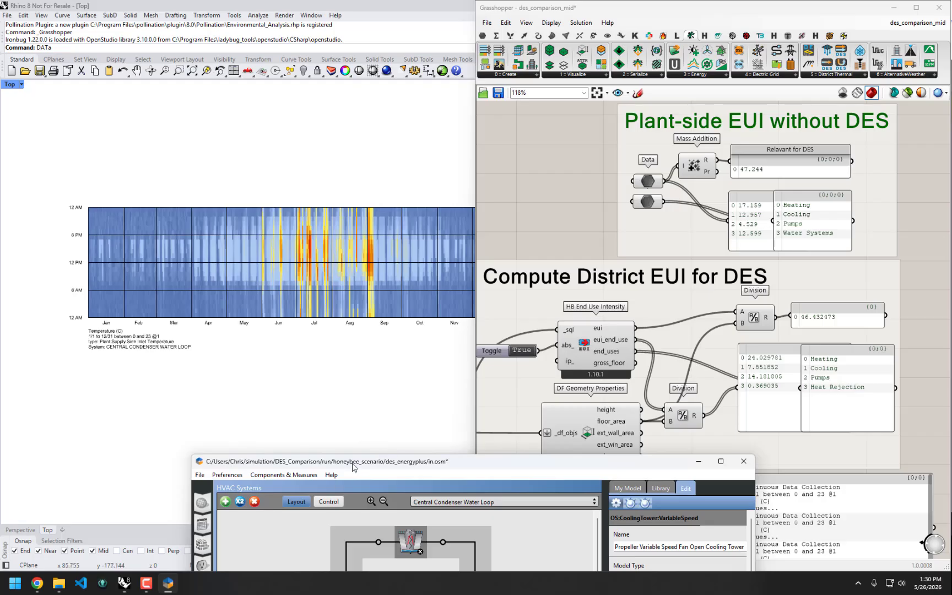
{"action": "left_click_drag", "start_coordinate": [352, 464], "coordinate": [363, 1]}
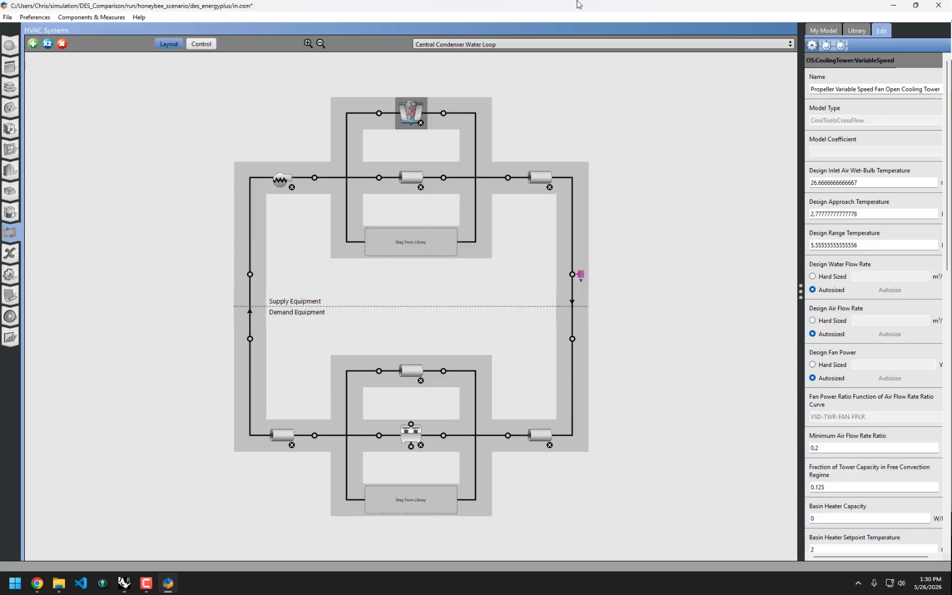
{"action": "left_click_drag", "start_coordinate": [578, 4], "coordinate": [535, 334]}
{"action": "right_click_drag", "start_coordinate": [446, 258], "coordinate": [358, 220]}
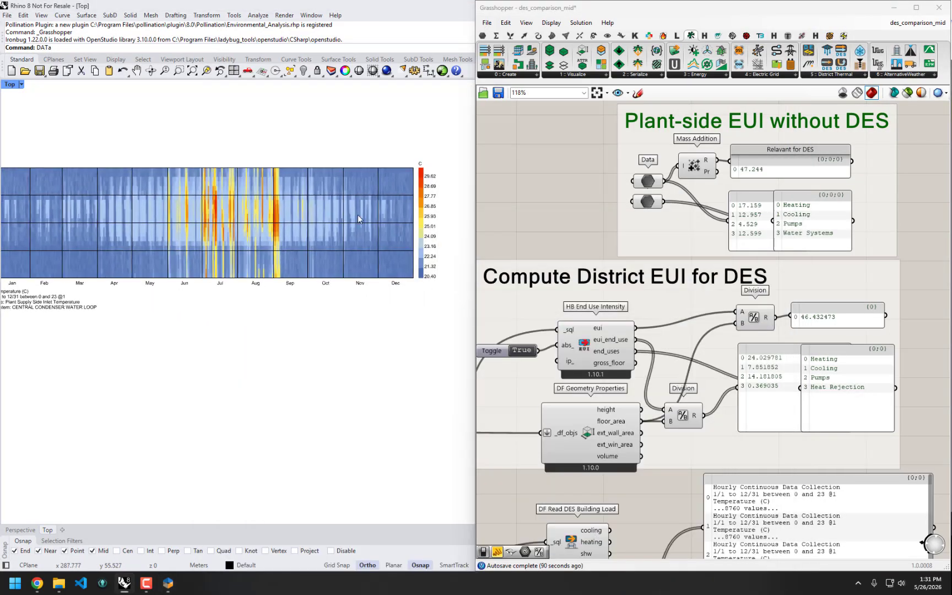
{"action": "left_click", "coordinate": [168, 583]}
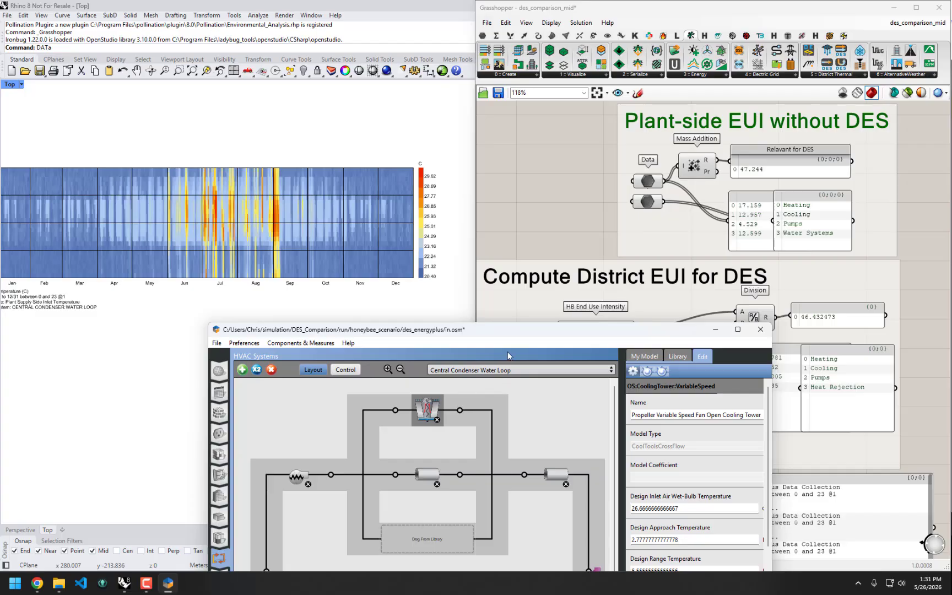
{"action": "double_click", "coordinate": [497, 334]}
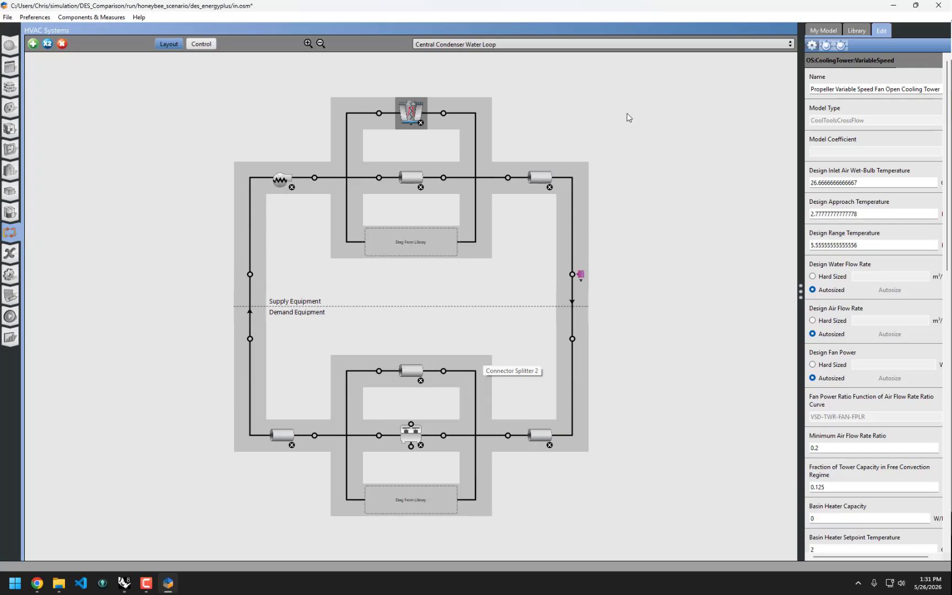
Step: Display the Central Chilled Water Loop, followed by the Central Hot Water Loop
{"action": "left_click", "coordinate": [544, 45]}
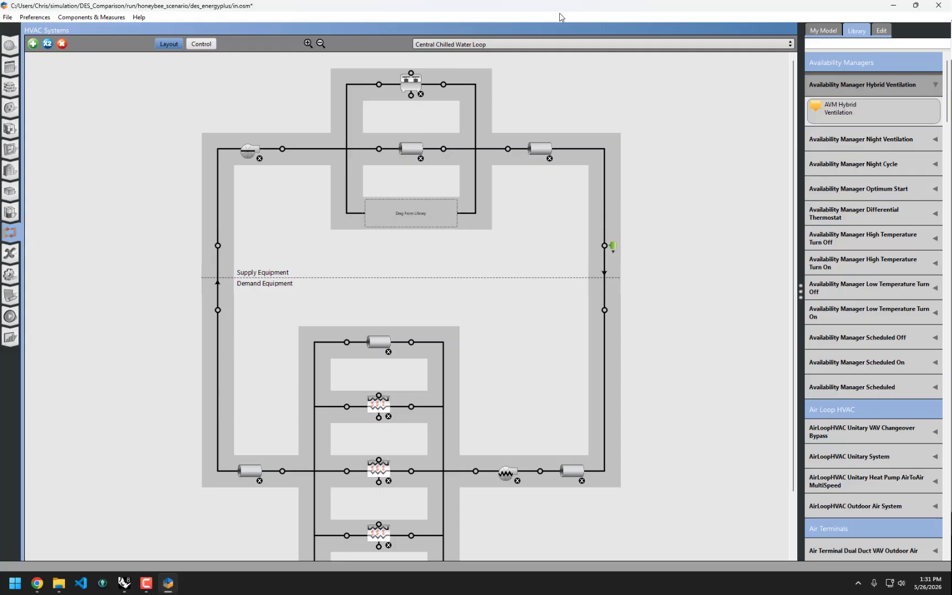
{"action": "left_click", "coordinate": [537, 45]}
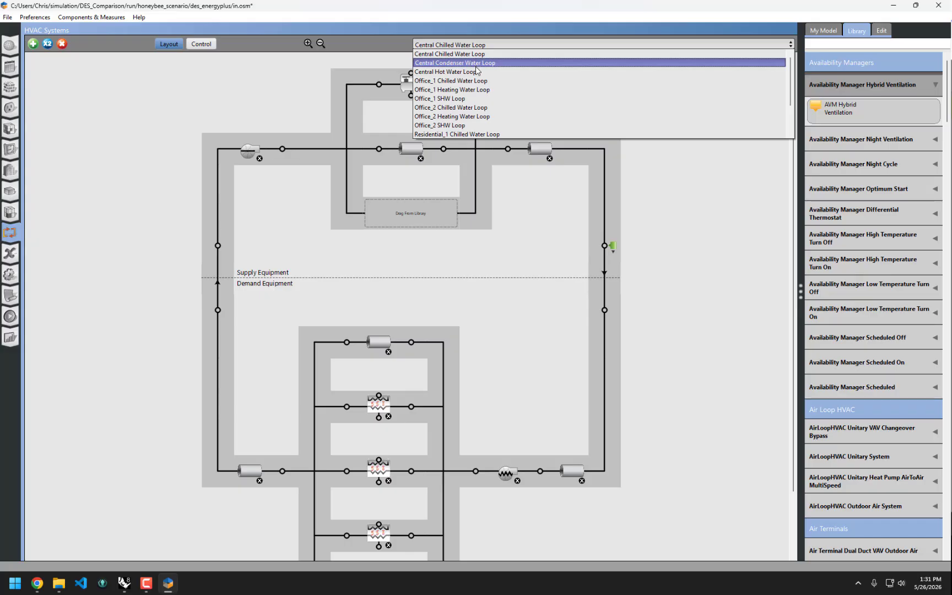
{"action": "left_click", "coordinate": [477, 71]}
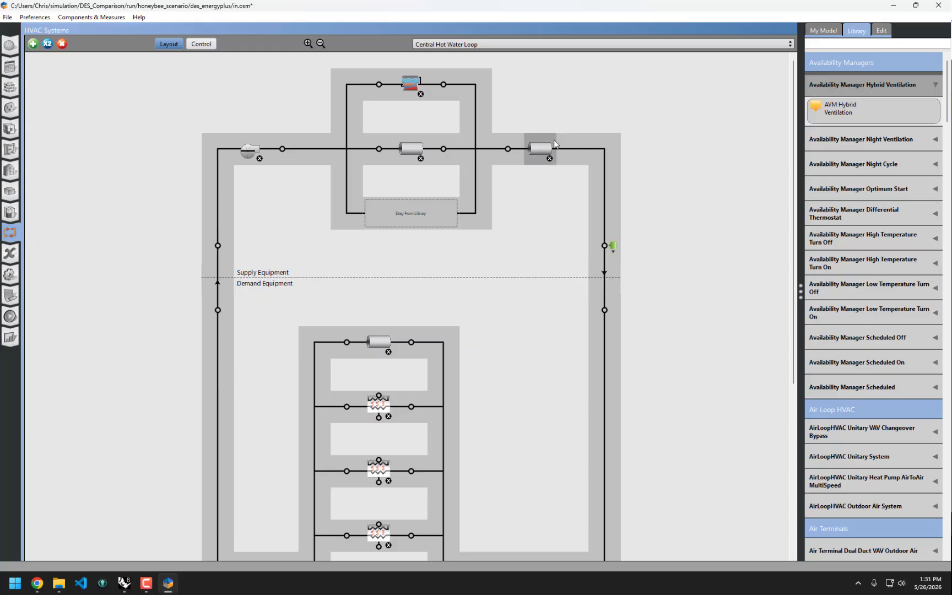
Step: Inspect the Central Hot Water Loop boiler's name and nominal thermal efficiency, and the schedule of the loop's supply-side setpoint manager
{"action": "left_click_drag", "start_coordinate": [792, 146], "coordinate": [767, 128]}
{"action": "left_click", "coordinate": [413, 81]}
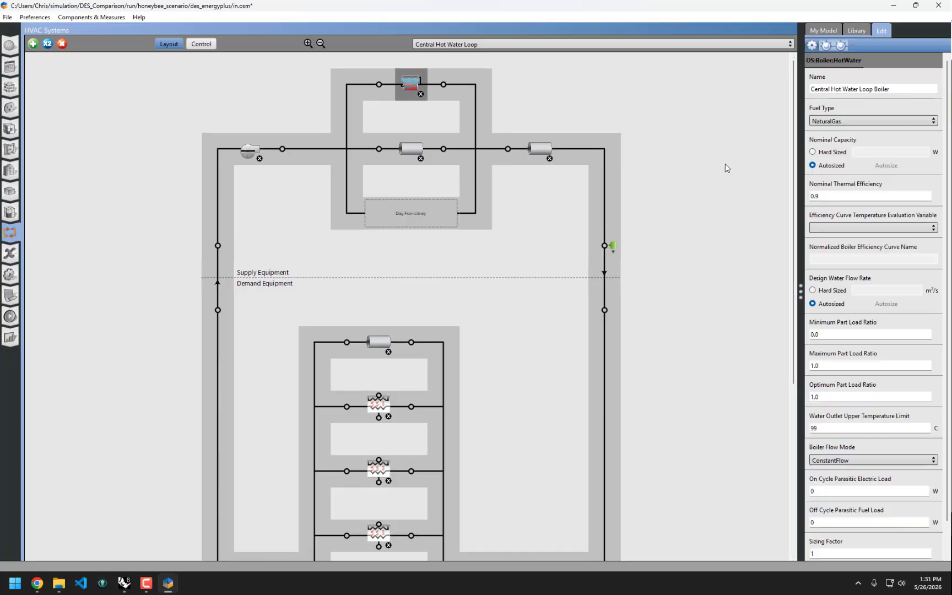
{"action": "left_click_drag", "start_coordinate": [887, 88], "coordinate": [788, 87]}
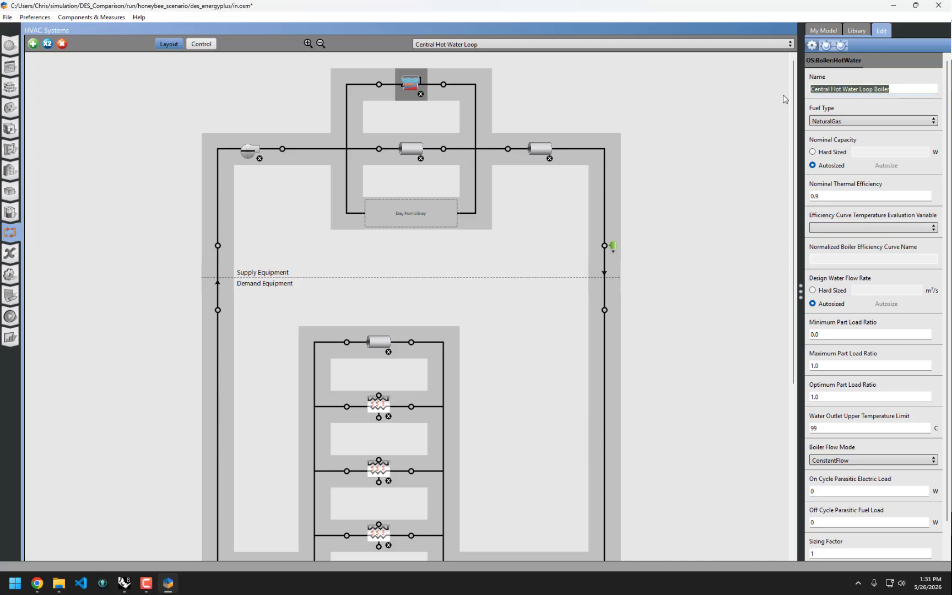
{"action": "left_click", "coordinate": [831, 200]}
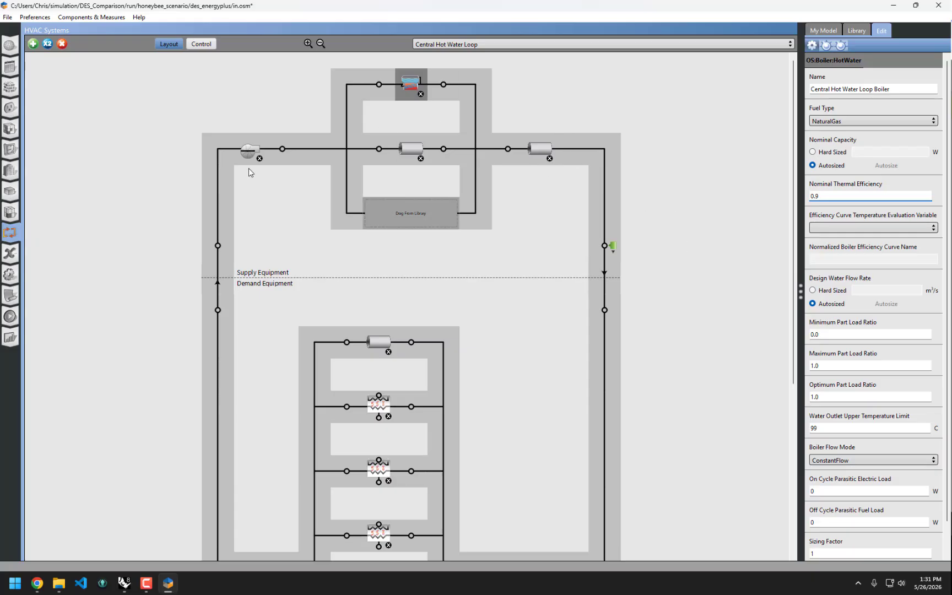
{"action": "left_click", "coordinate": [618, 244]}
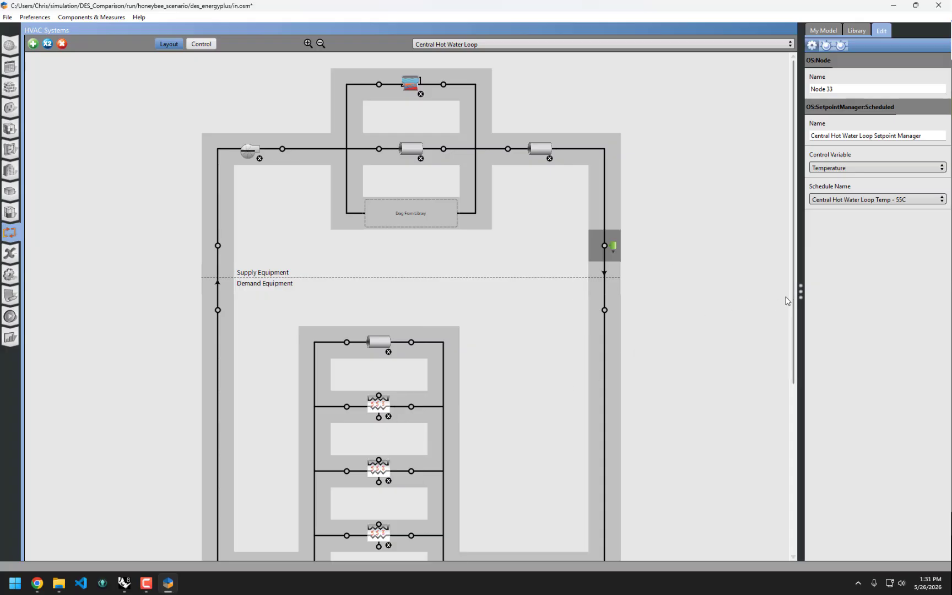
Step: Inspect the heating and SHW heat exchangers of Office_1, Office_2 and Residential_1 on the hot water loop's demand side
{"action": "left_click_drag", "start_coordinate": [793, 301], "coordinate": [788, 442]}
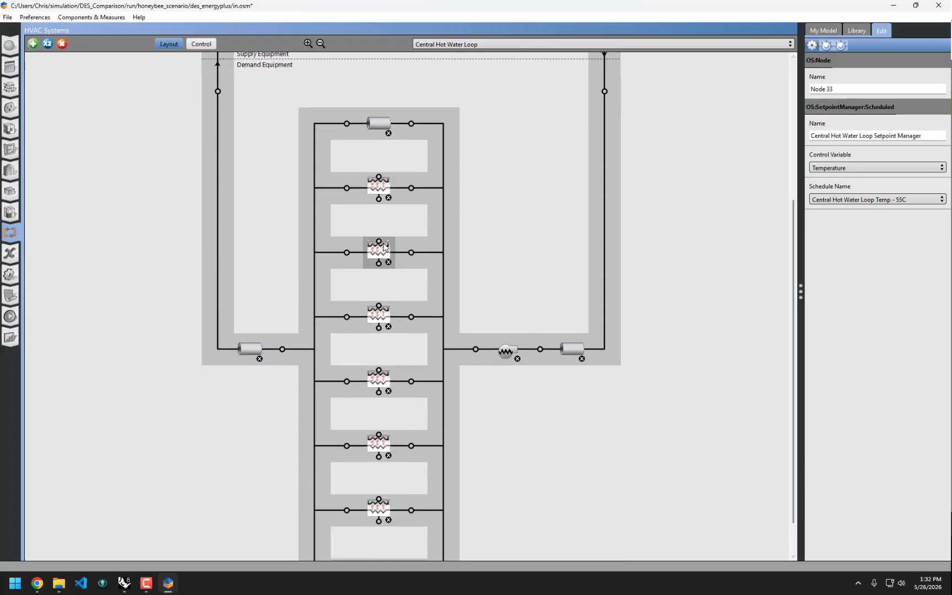
{"action": "left_click", "coordinate": [379, 188]}
{"action": "left_click", "coordinate": [379, 251]}
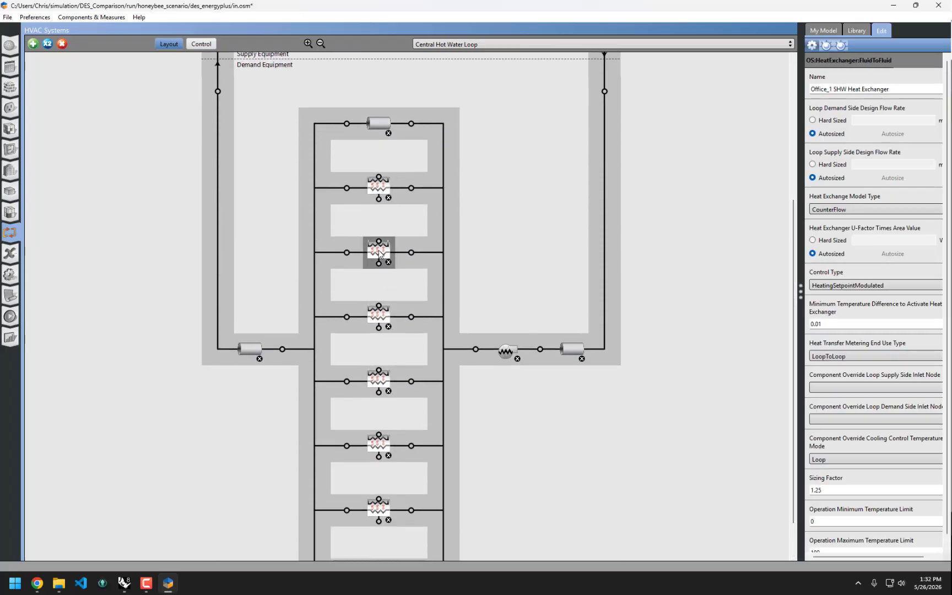
{"action": "left_click", "coordinate": [379, 187]}
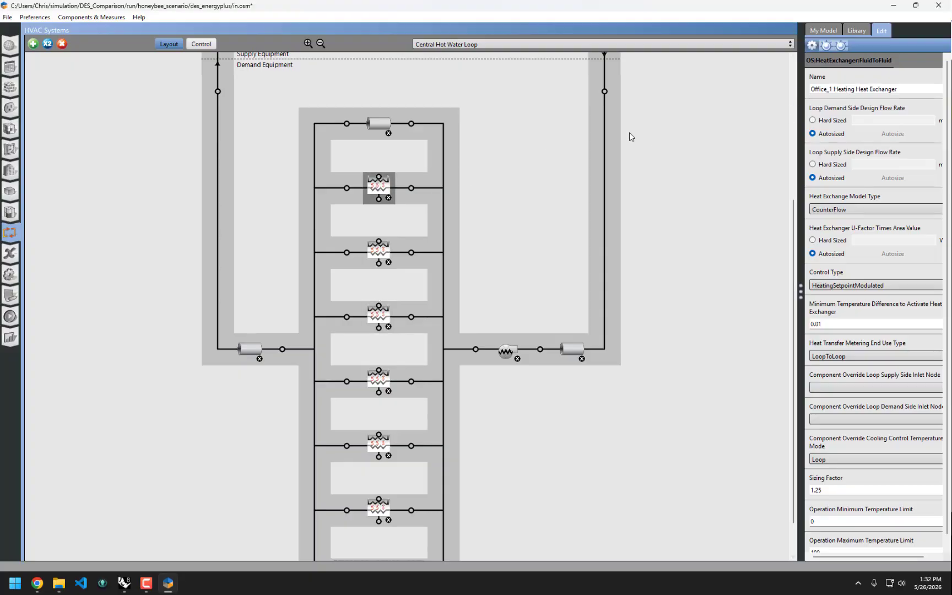
{"action": "left_click", "coordinate": [375, 252]}
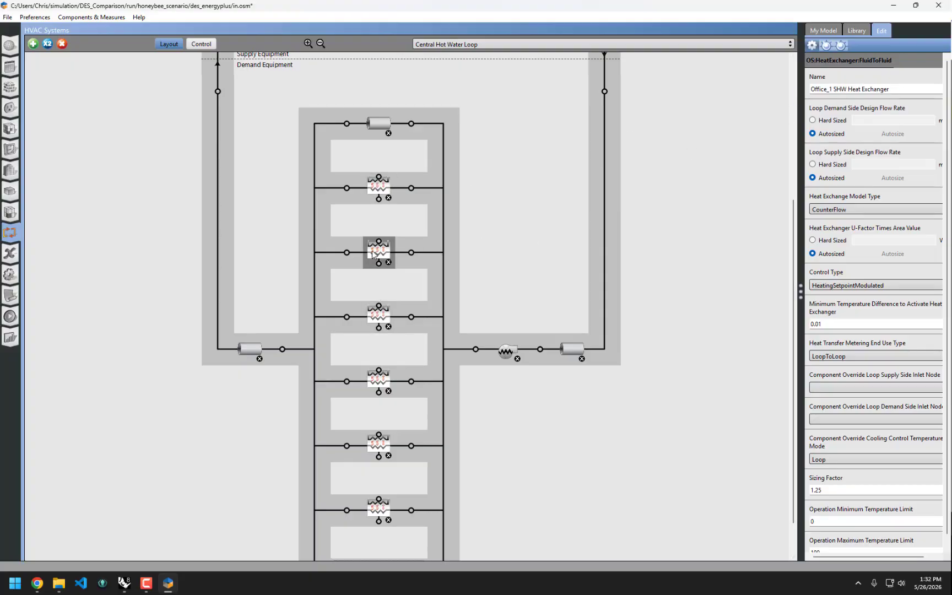
{"action": "left_click_drag", "start_coordinate": [849, 88], "coordinate": [791, 112]}
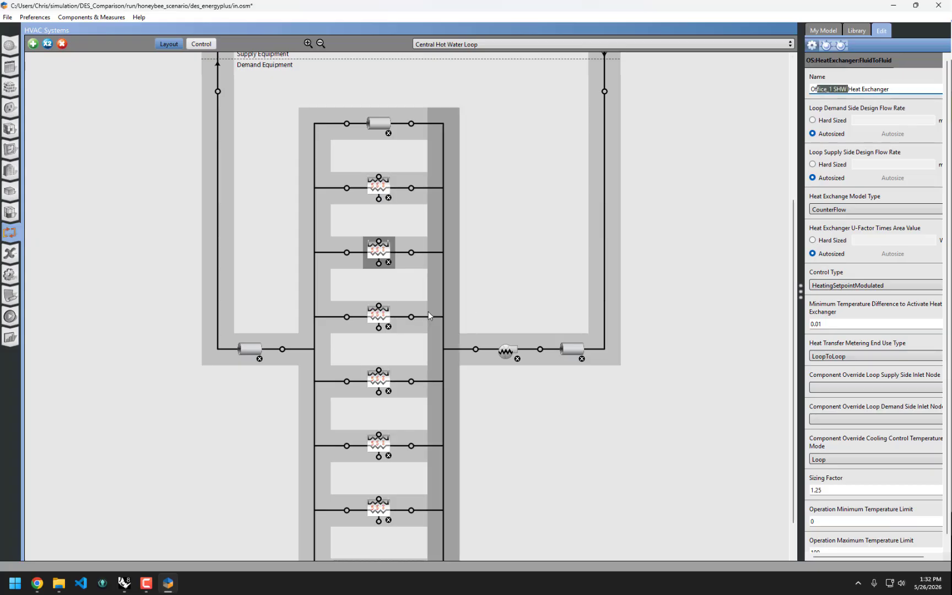
{"action": "left_click", "coordinate": [378, 319]}
{"action": "left_click", "coordinate": [376, 386]}
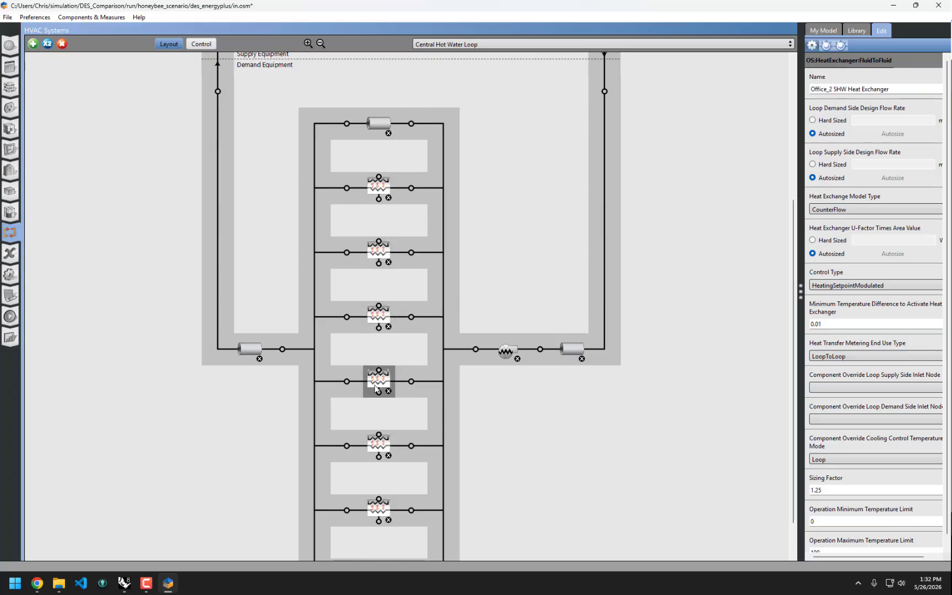
{"action": "left_click", "coordinate": [384, 451]}
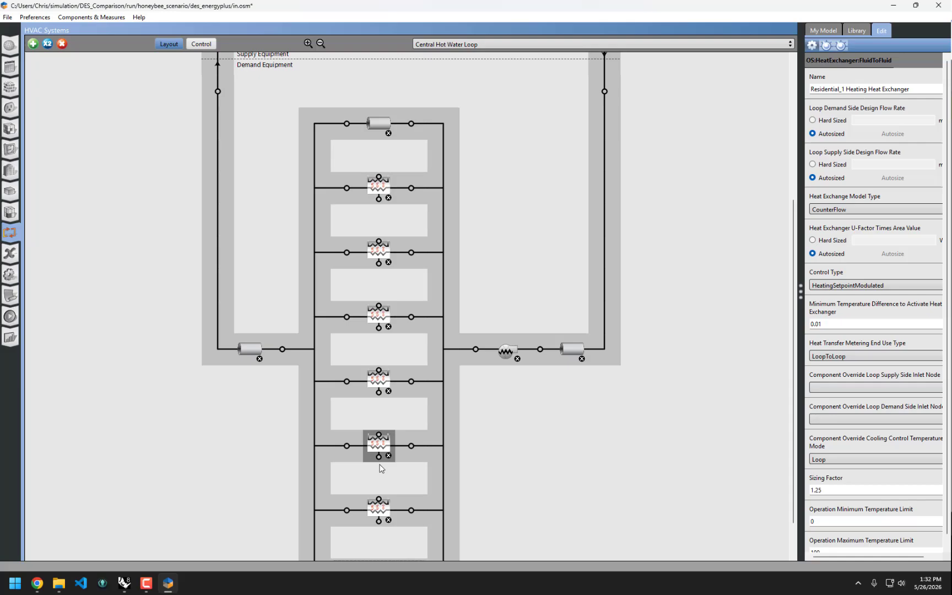
{"action": "left_click", "coordinate": [372, 514]}
{"action": "scroll", "coordinate": [795, 386], "scroll_direction": "down", "scroll_amount": 2}
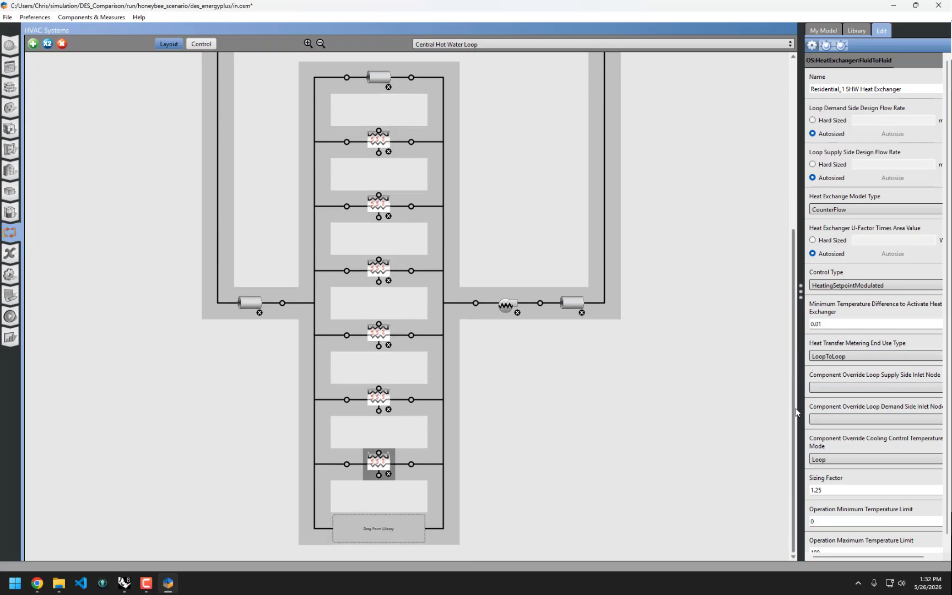
Step: Follow the Residential_1 SHW heat exchanger to its building loop and inspect the SHW load profile's properties
{"action": "left_click", "coordinate": [379, 457]}
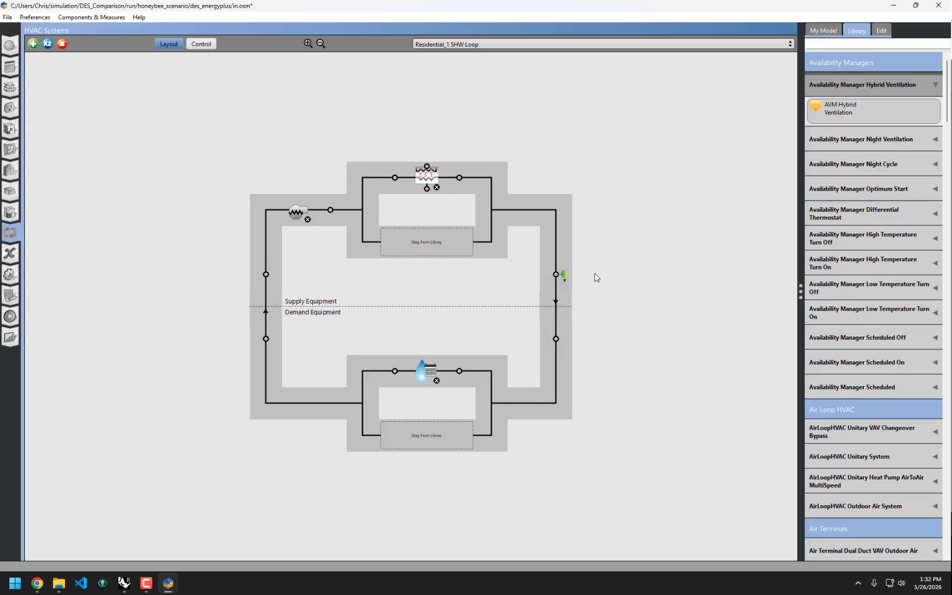
{"action": "left_click", "coordinate": [427, 372]}
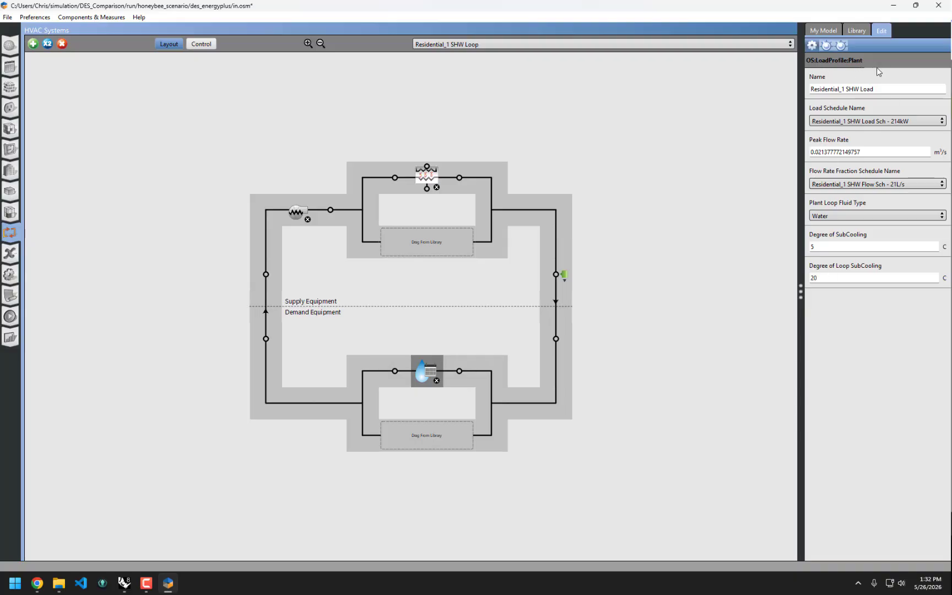
{"action": "left_click_drag", "start_coordinate": [810, 87], "coordinate": [762, 86]}
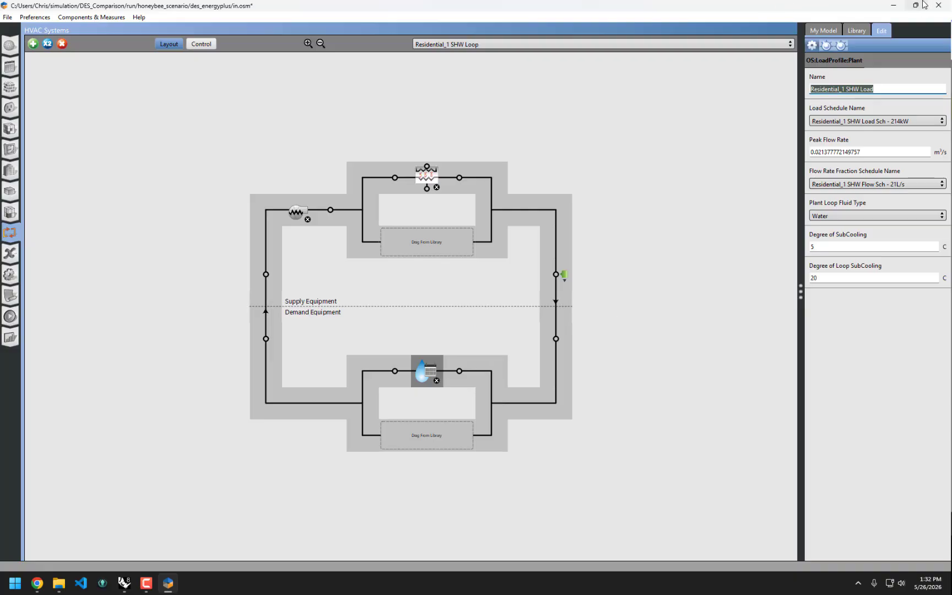
Step: Switch to Grasshopper and examine the DF Read DES Building Load component and its cooling, heating and shw outputs
{"action": "left_click", "coordinate": [892, 6]}
{"action": "right_click_drag", "start_coordinate": [735, 193], "coordinate": [694, 108]}
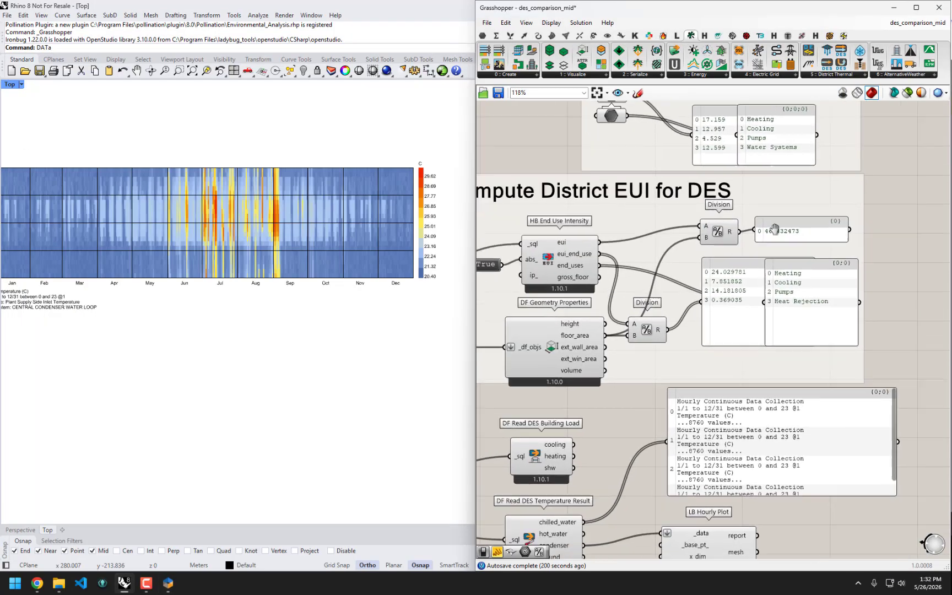
{"action": "right_click_drag", "start_coordinate": [775, 229], "coordinate": [899, 115]}
{"action": "left_click", "coordinate": [665, 343]}
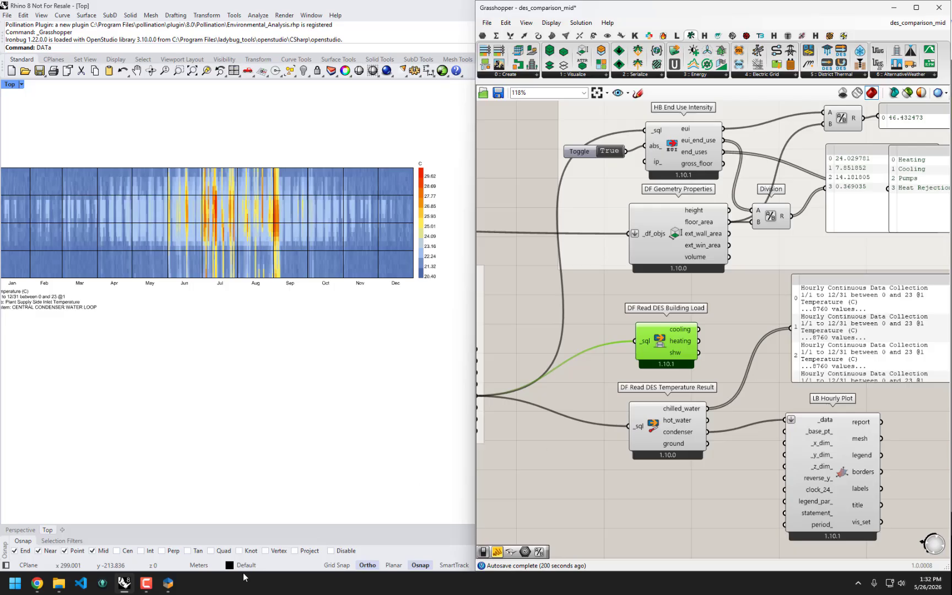
Step: Switch to OpenStudio, view Residential_1's heating and chilled water loops, and inspect the cooling load profile's properties
{"action": "left_click", "coordinate": [168, 583]}
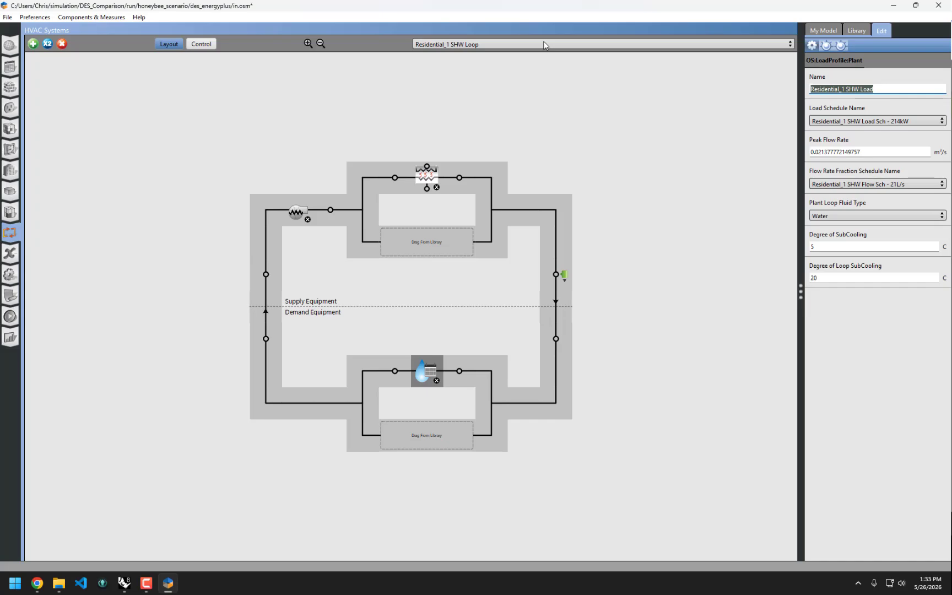
{"action": "left_click", "coordinate": [601, 44]}
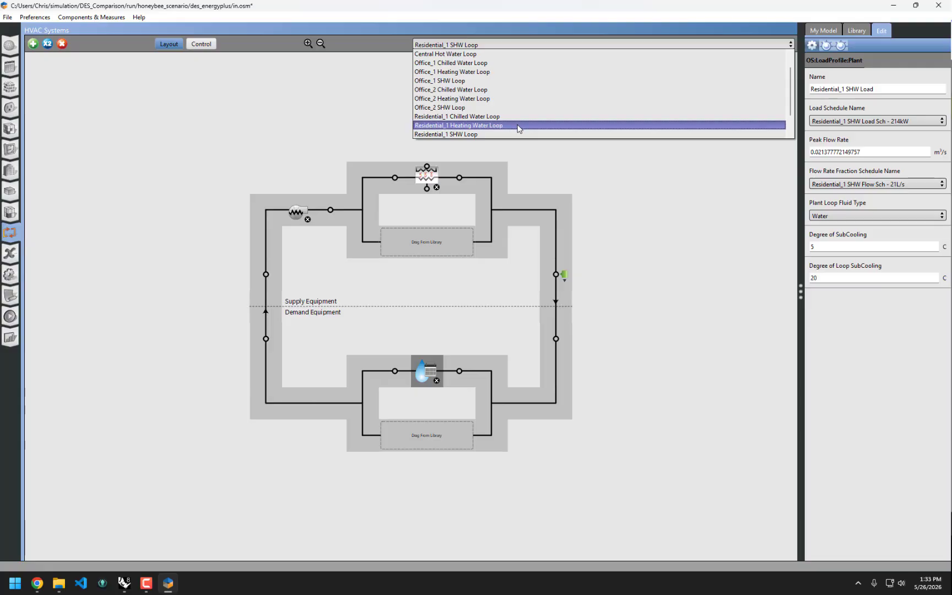
{"action": "left_click", "coordinate": [518, 126]}
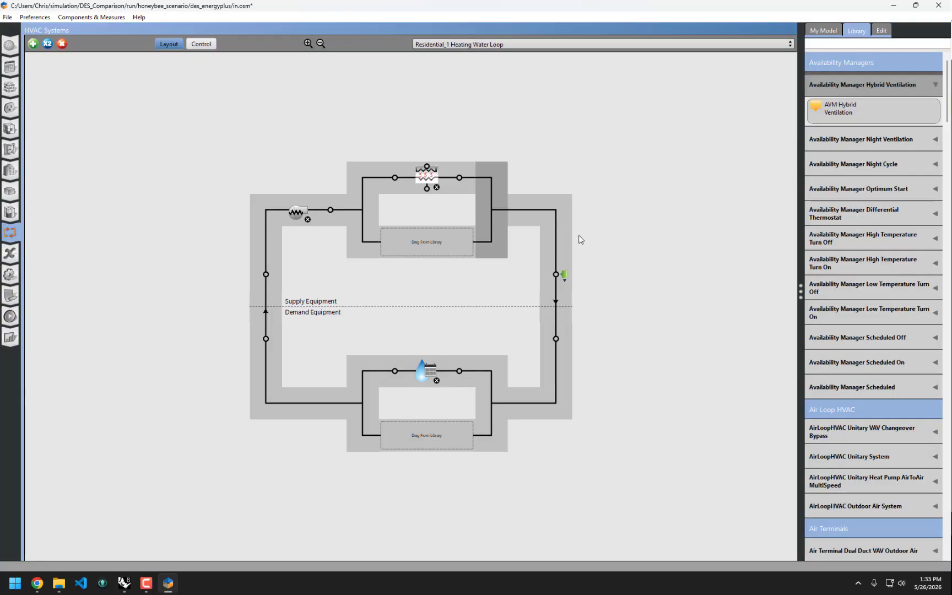
{"action": "left_click", "coordinate": [542, 46]}
{"action": "left_click", "coordinate": [485, 107]}
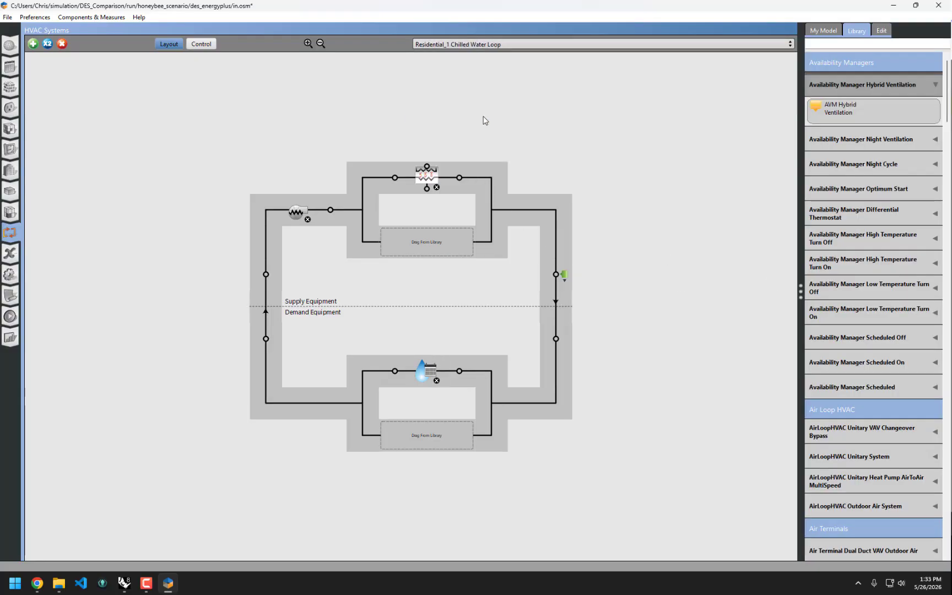
{"action": "left_click", "coordinate": [426, 380]}
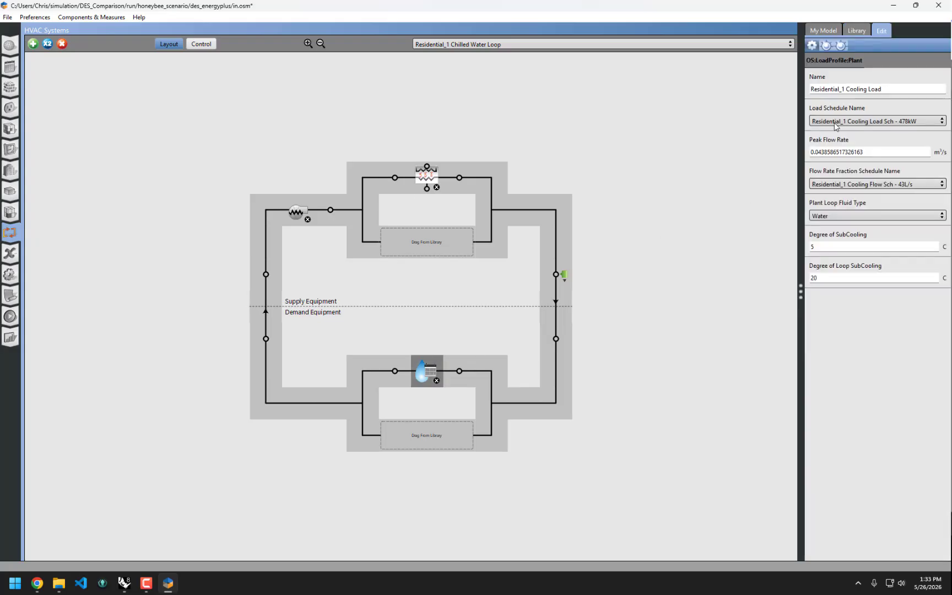
Step: View the Office_2 SHW and Heating Water Loops, look through the remaining loops, and return to Grasshopper
{"action": "left_click", "coordinate": [524, 46]}
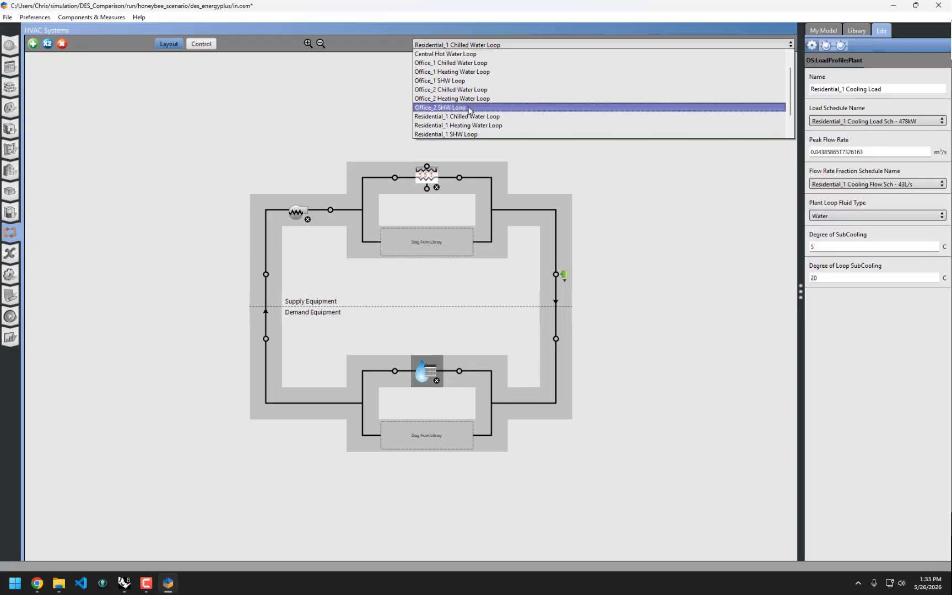
{"action": "left_click", "coordinate": [467, 109]}
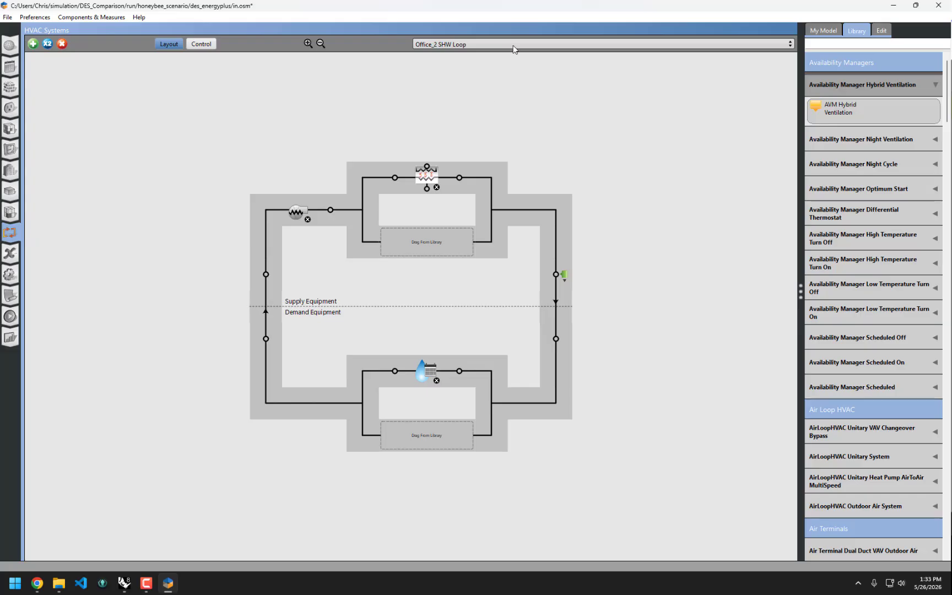
{"action": "left_click", "coordinate": [511, 45]}
{"action": "left_click", "coordinate": [479, 99]}
{"action": "left_click", "coordinate": [554, 45]}
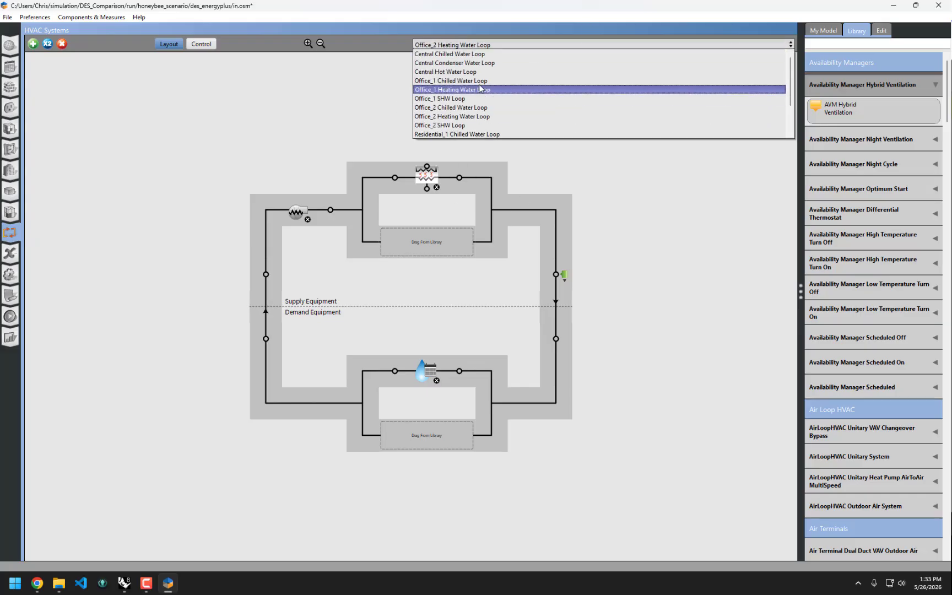
{"action": "scroll", "coordinate": [473, 130], "scroll_direction": "down", "scroll_amount": 2}
{"action": "scroll", "coordinate": [472, 128], "scroll_direction": "up", "scroll_amount": 3}
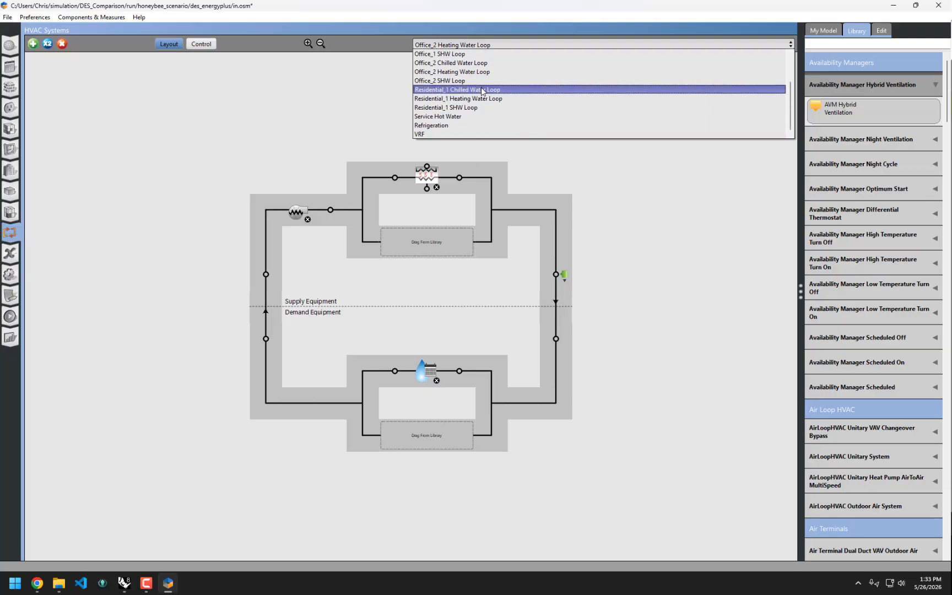
{"action": "left_click", "coordinate": [661, 217]}
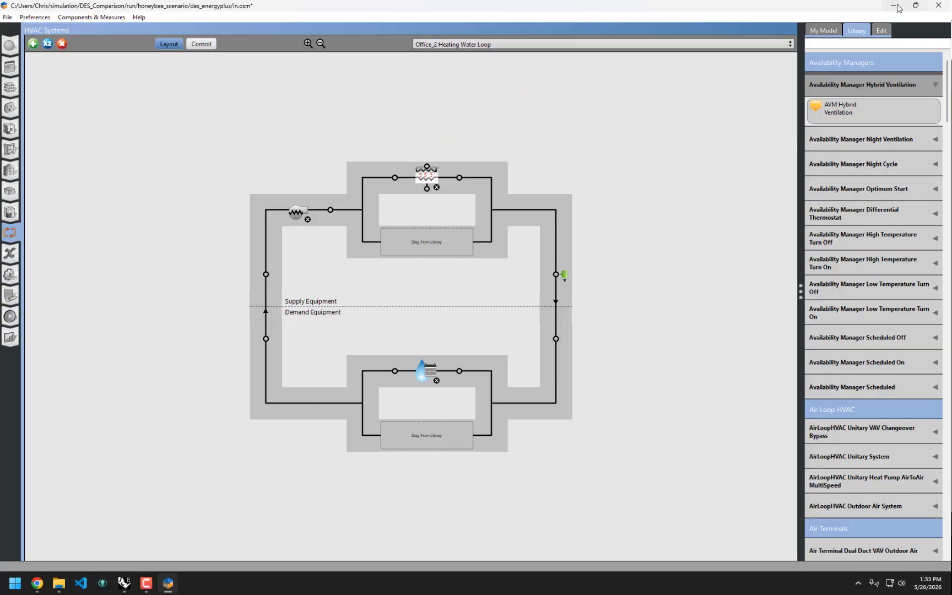
{"action": "left_click", "coordinate": [896, 5]}
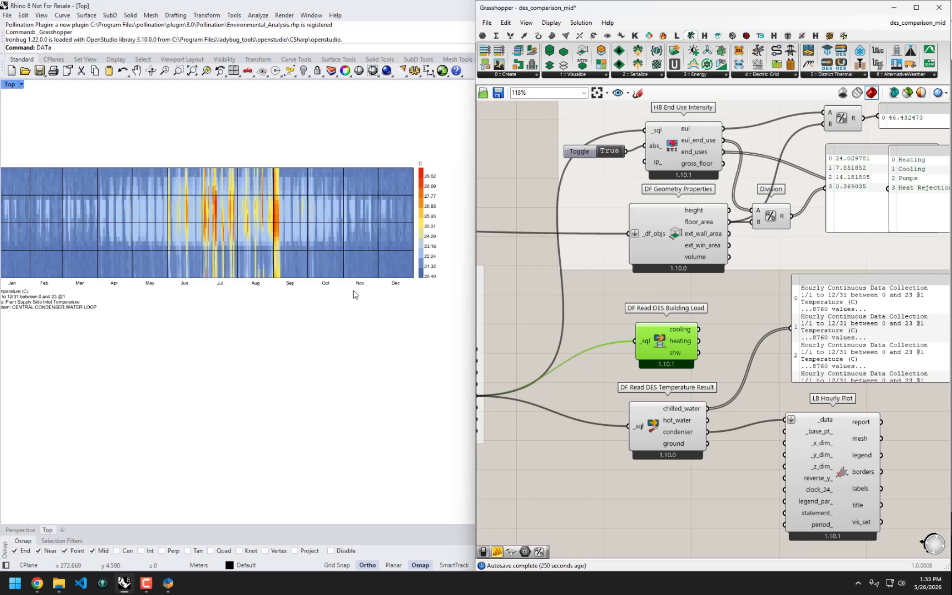
Step: Add a DF Read DES Energy Result component below DF Read DES Temperature Result, fed by the district energy system's sql output, and tidy both components' positions
{"action": "right_click_drag", "start_coordinate": [645, 495], "coordinate": [755, 472]}
{"action": "right_click_drag", "start_coordinate": [749, 419], "coordinate": [694, 395]}
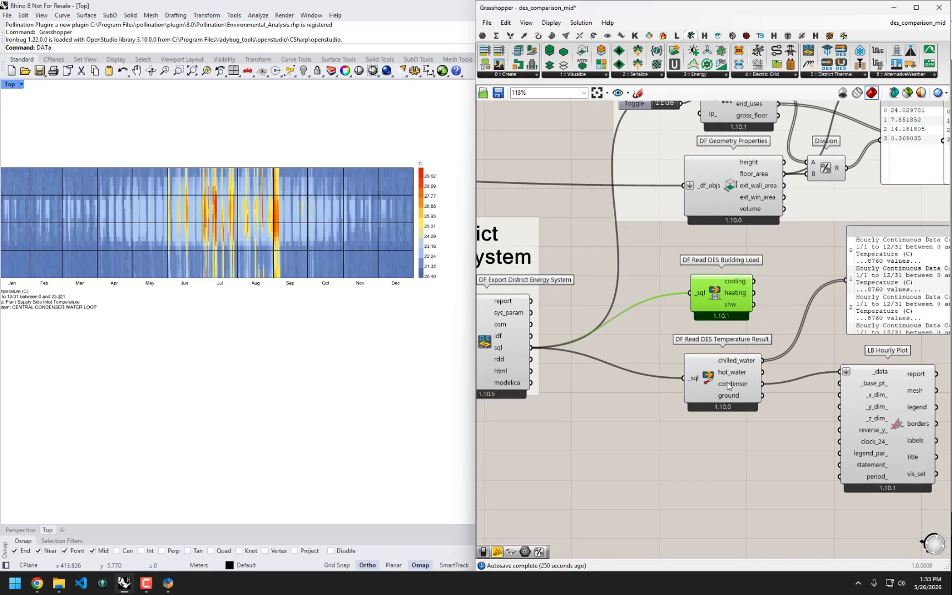
{"action": "left_click_drag", "start_coordinate": [733, 386], "coordinate": [733, 379]}
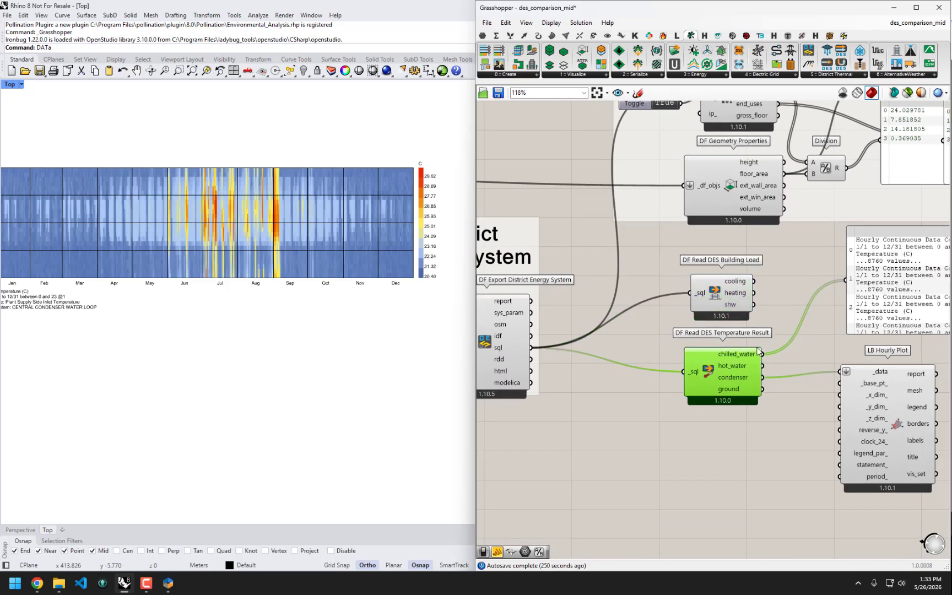
{"action": "left_click", "coordinate": [842, 78]}
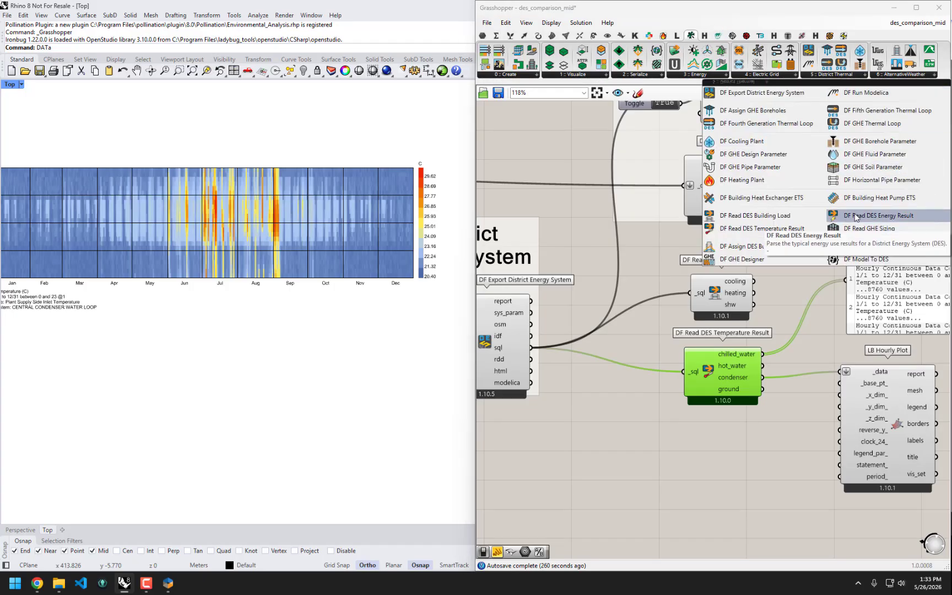
{"action": "double_click", "coordinate": [763, 12]}
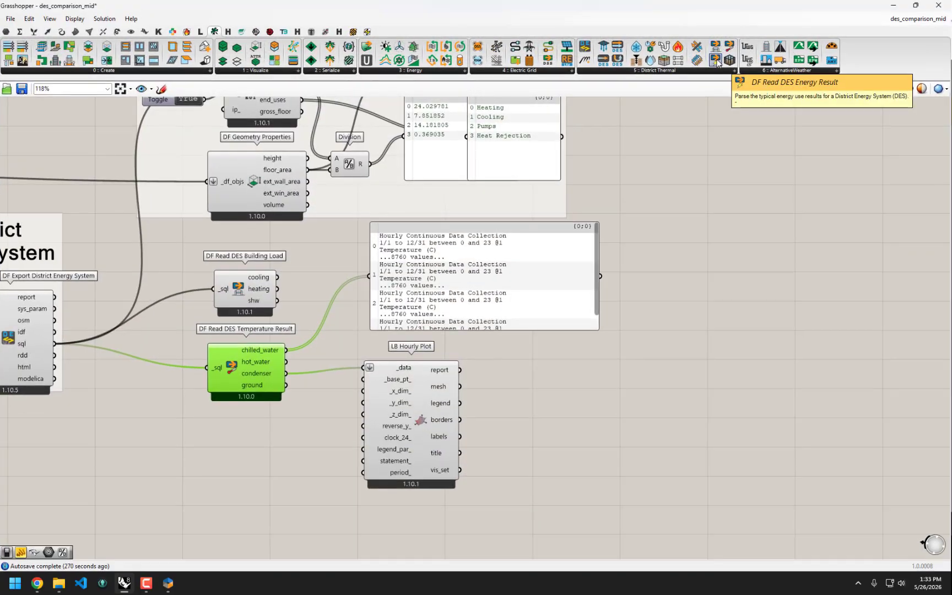
{"action": "left_click_drag", "start_coordinate": [716, 60], "coordinate": [257, 468]}
{"action": "right_click_drag", "start_coordinate": [257, 469], "coordinate": [408, 443]}
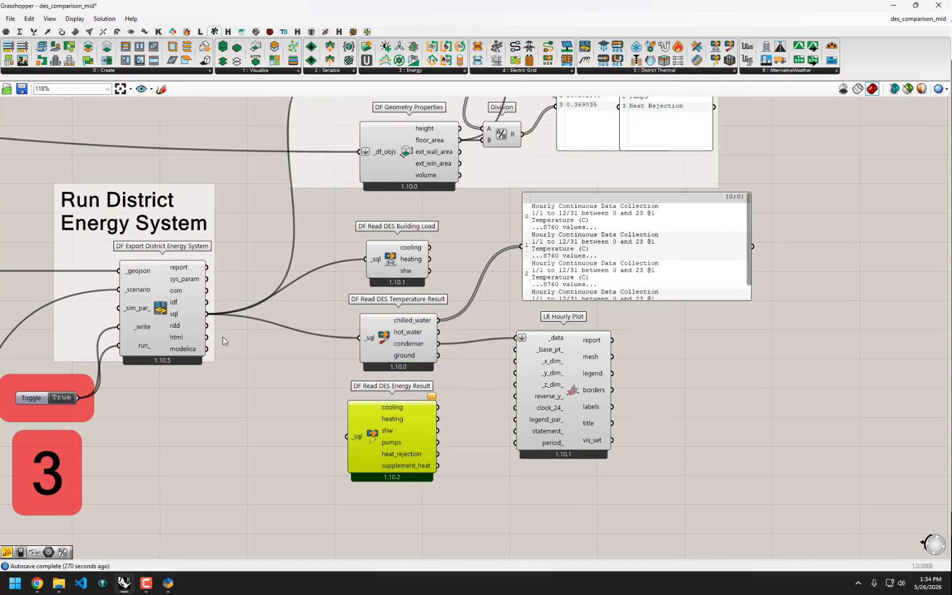
{"action": "left_click_drag", "start_coordinate": [207, 314], "coordinate": [347, 437]}
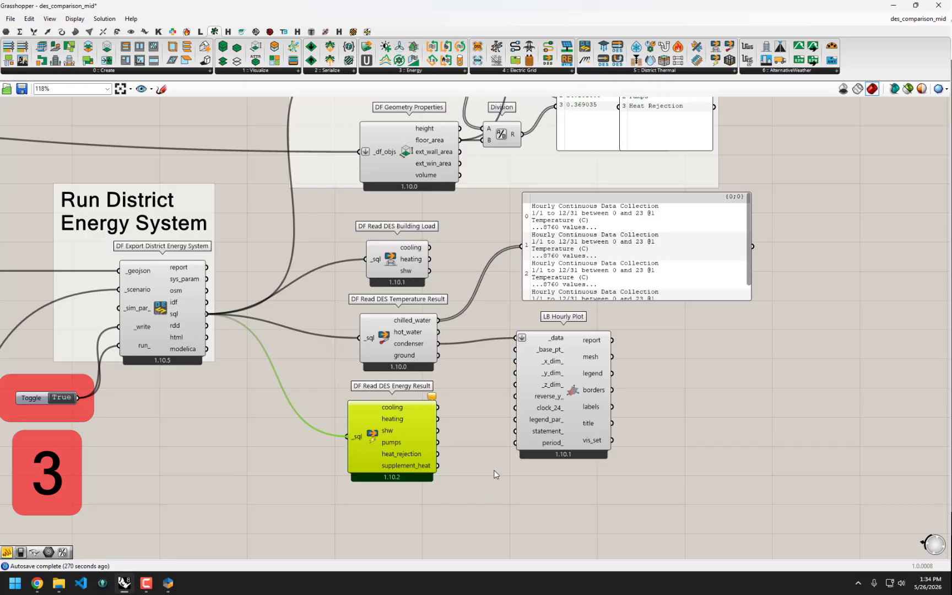
{"action": "left_click", "coordinate": [462, 472]}
{"action": "left_click_drag", "start_coordinate": [386, 337], "coordinate": [385, 335]}
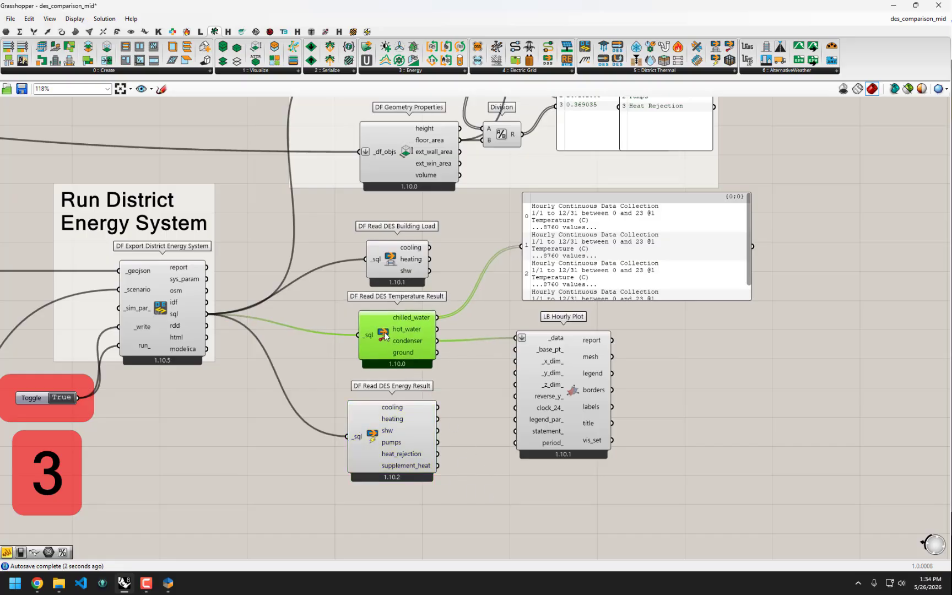
{"action": "left_click_drag", "start_coordinate": [391, 448], "coordinate": [395, 444]}
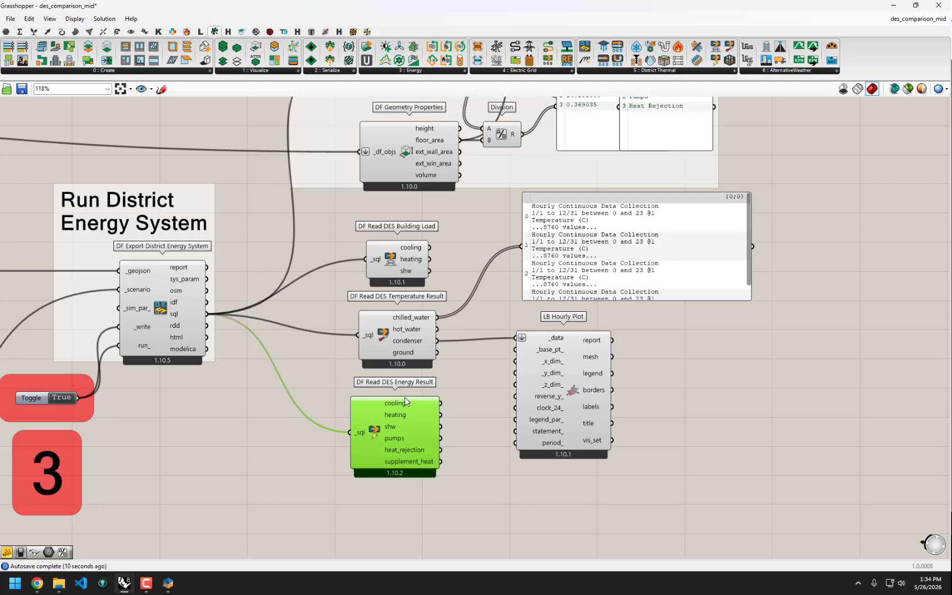
Step: Feed the energy reader's cooling output into both the LB Hourly Plot data and the panel, spacing the plot and panel apart
{"action": "left_click_drag", "start_coordinate": [441, 403], "coordinate": [516, 337]}
{"action": "left_click_drag", "start_coordinate": [579, 354], "coordinate": [612, 410]}
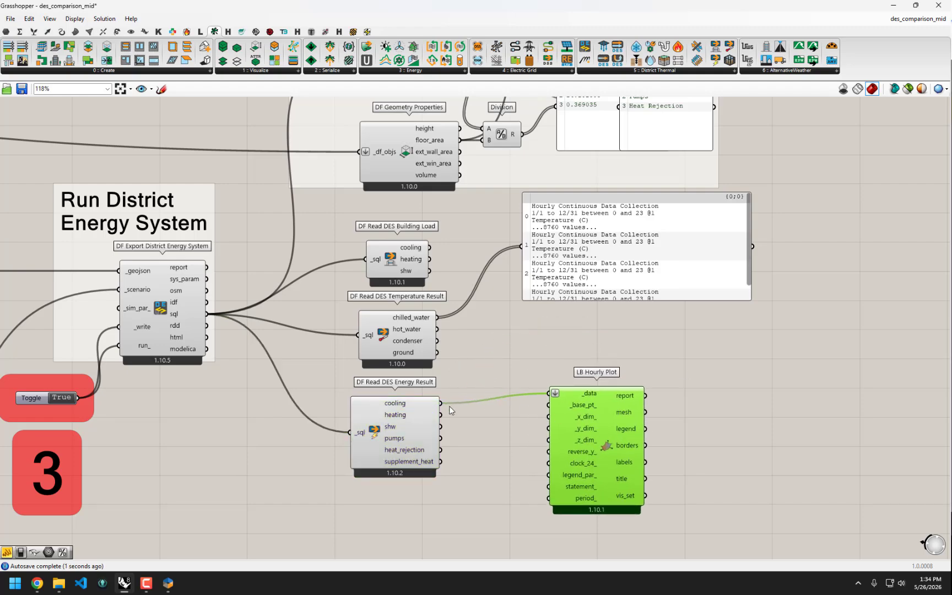
{"action": "left_click_drag", "start_coordinate": [441, 403], "coordinate": [483, 303]}
{"action": "left_click_drag", "start_coordinate": [440, 404], "coordinate": [522, 245]}
{"action": "left_click_drag", "start_coordinate": [609, 277], "coordinate": [636, 310]}
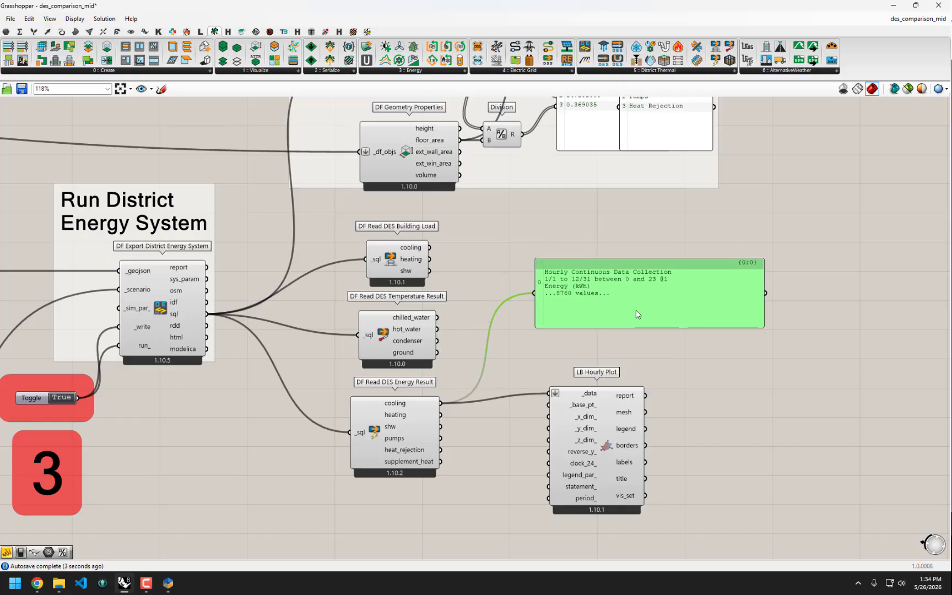
{"action": "left_click", "coordinate": [635, 231]}
Step: Switch to Rhino and examine the full-year hourly plot of chiller electricity energy
{"action": "left_click", "coordinate": [892, 4]}
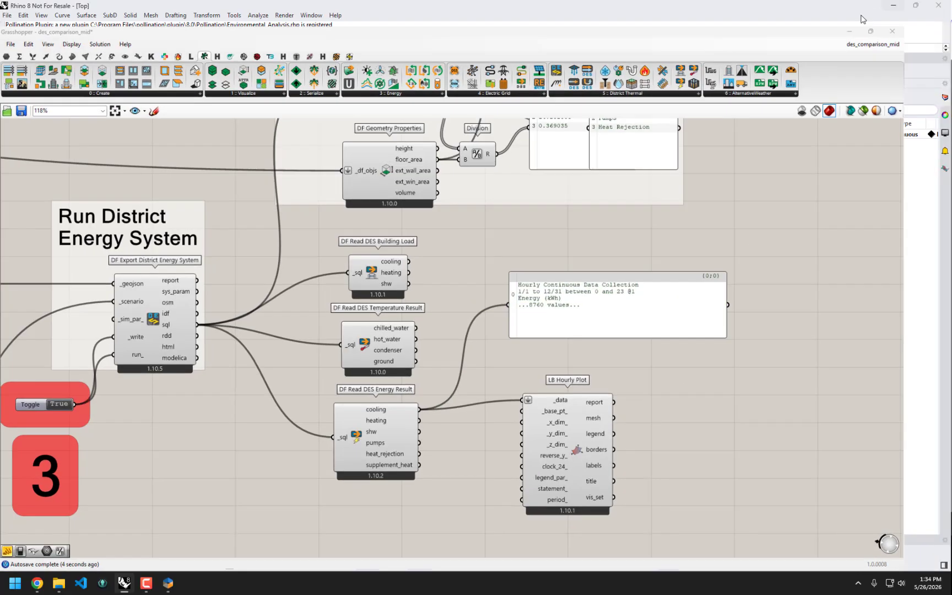
{"action": "right_click_drag", "start_coordinate": [353, 342], "coordinate": [533, 376]}
{"action": "scroll", "coordinate": [237, 336], "scroll_direction": "up", "scroll_amount": 6}
{"action": "right_click_drag", "start_coordinate": [243, 364], "coordinate": [122, 463]}
{"action": "scroll", "coordinate": [167, 369], "scroll_direction": "down", "scroll_amount": 2}
{"action": "right_click_drag", "start_coordinate": [579, 278], "coordinate": [563, 262]}
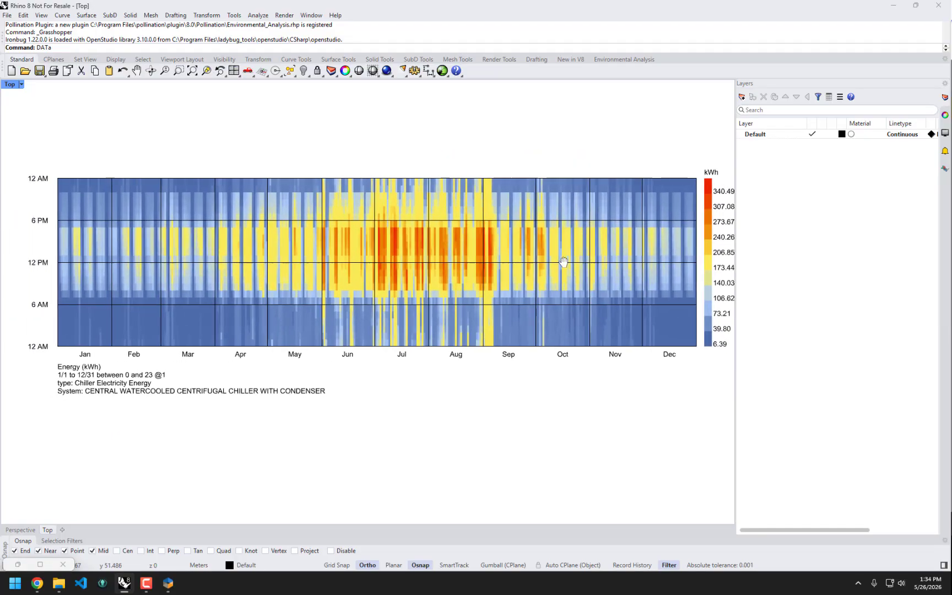
{"action": "right_click_drag", "start_coordinate": [620, 220], "coordinate": [610, 224]}
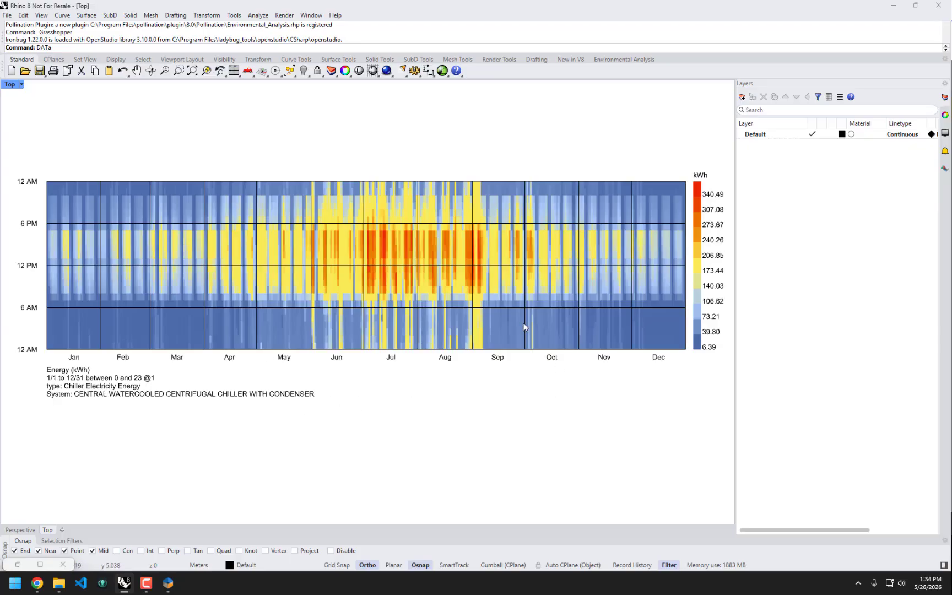
Step: Back in Grasshopper, feed the hourly plot and panel from the energy reader's heating output and examine the boiler energy plot in Rhino
{"action": "left_click", "coordinate": [41, 565]}
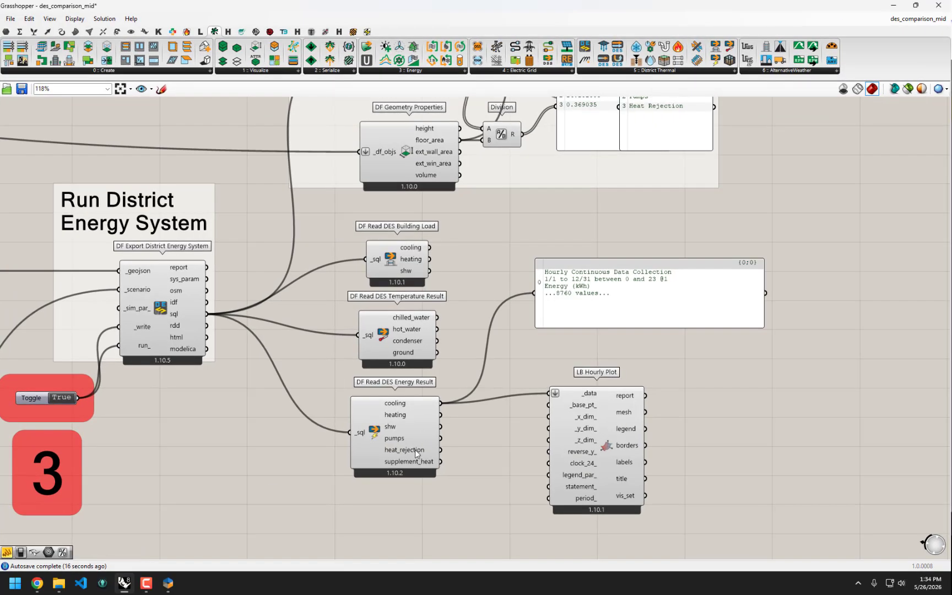
{"action": "left_click_drag", "start_coordinate": [441, 415], "coordinate": [550, 393]}
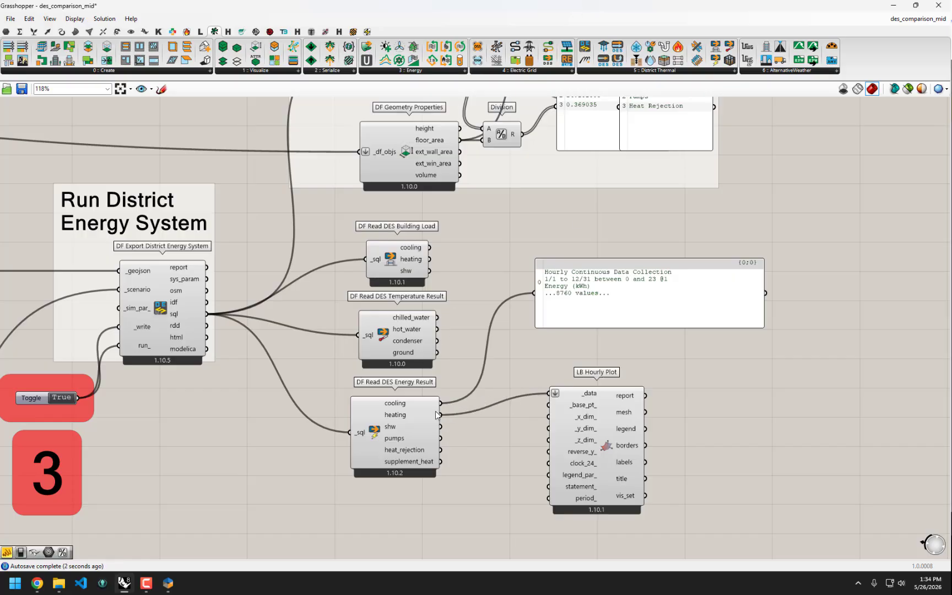
{"action": "left_click_drag", "start_coordinate": [441, 415], "coordinate": [534, 297]}
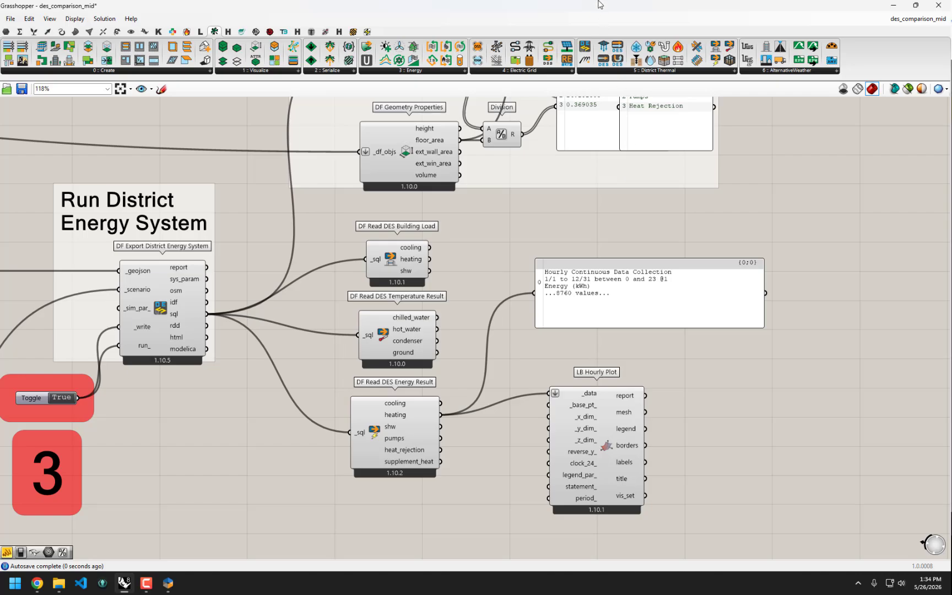
{"action": "left_click_drag", "start_coordinate": [601, 5], "coordinate": [523, 494]}
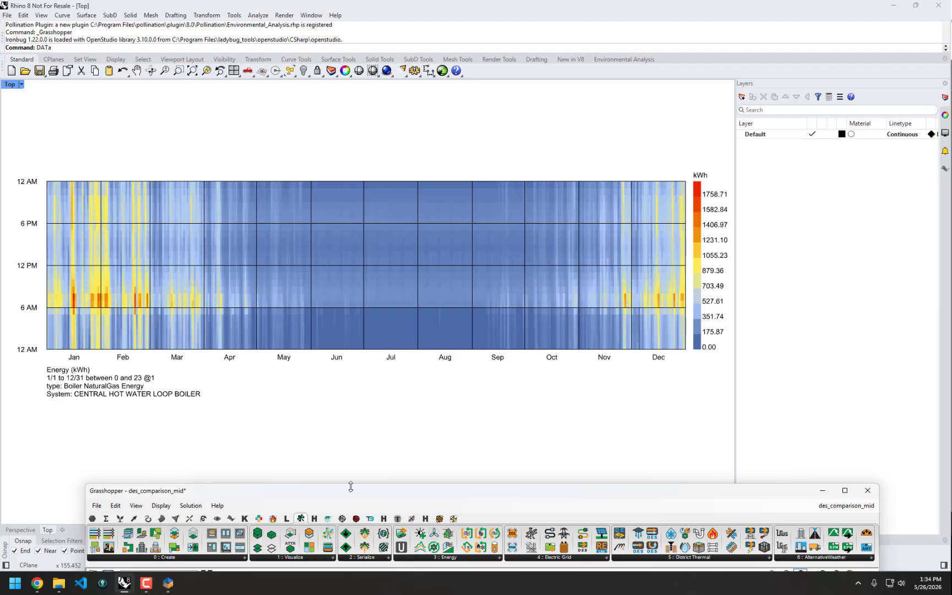
{"action": "left_click_drag", "start_coordinate": [352, 495], "coordinate": [440, 1]}
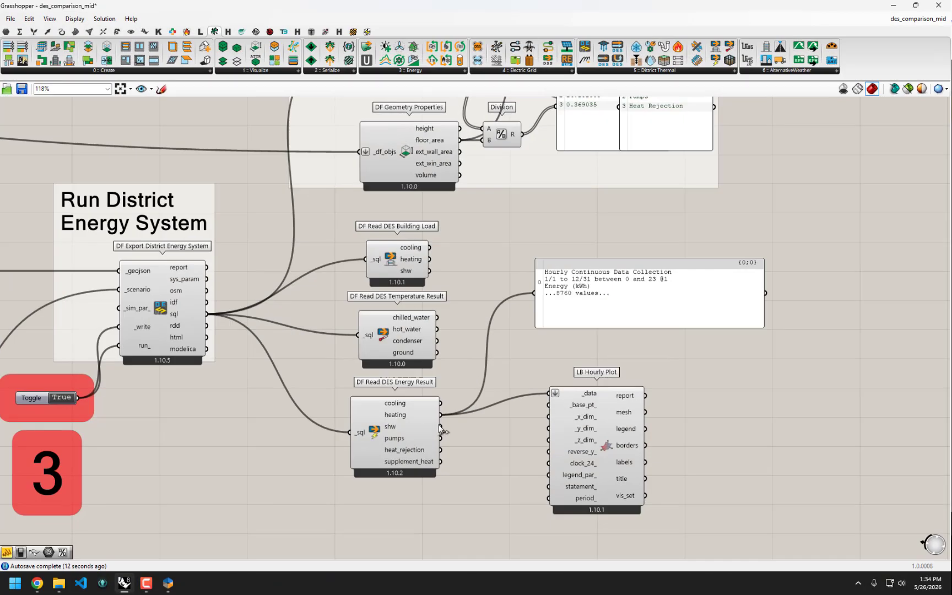
Step: Try the energy reader's shw output in the hourly plot and panel before feeding both from its pumps output
{"action": "left_click_drag", "start_coordinate": [462, 422], "coordinate": [555, 393]}
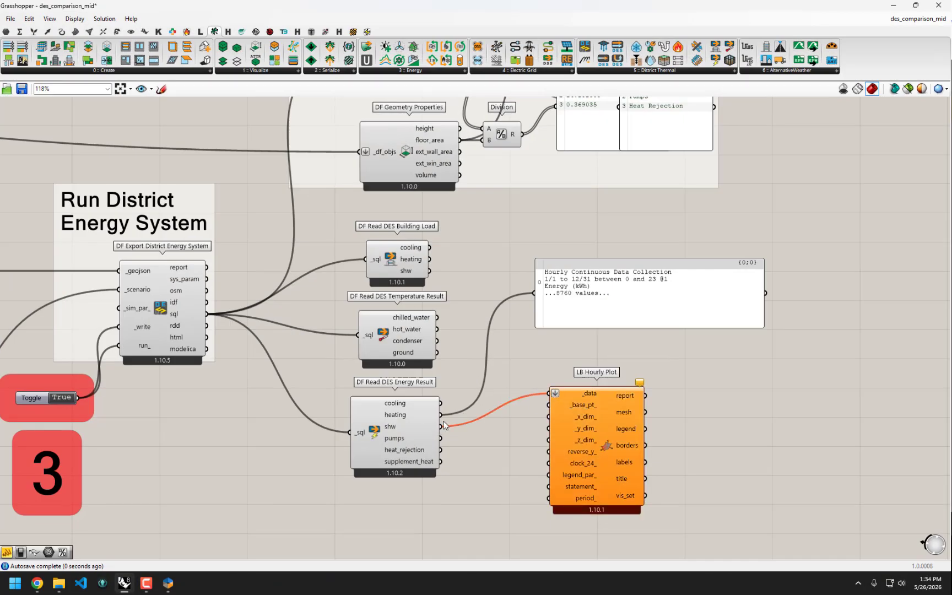
{"action": "left_click_drag", "start_coordinate": [444, 423], "coordinate": [534, 293]}
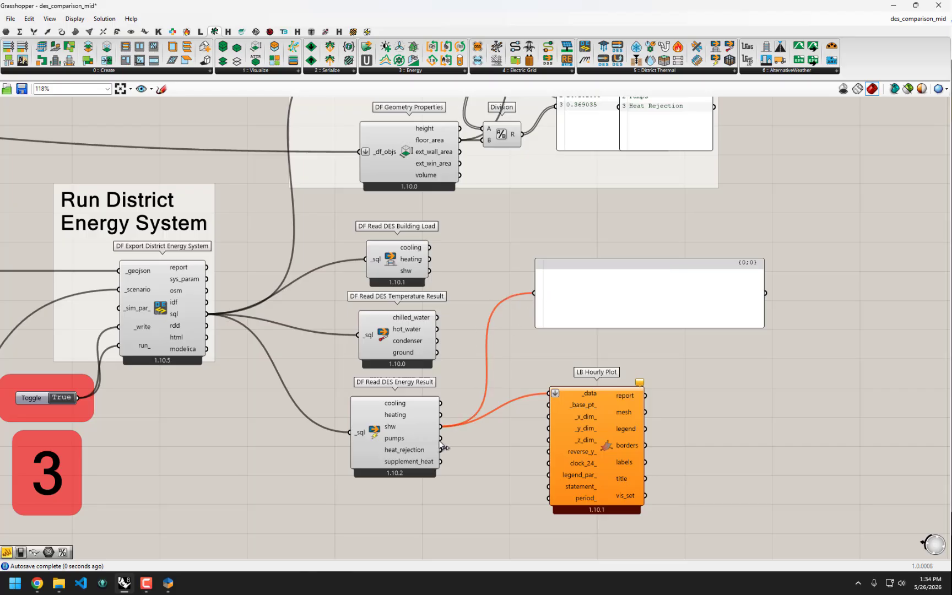
{"action": "left_click_drag", "start_coordinate": [441, 440], "coordinate": [554, 393]}
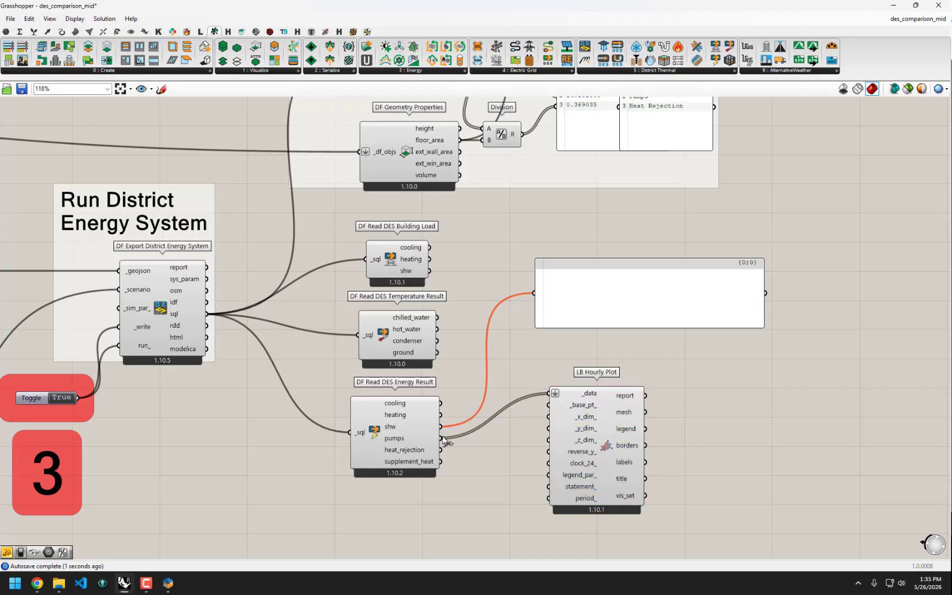
{"action": "left_click_drag", "start_coordinate": [442, 439], "coordinate": [538, 298]}
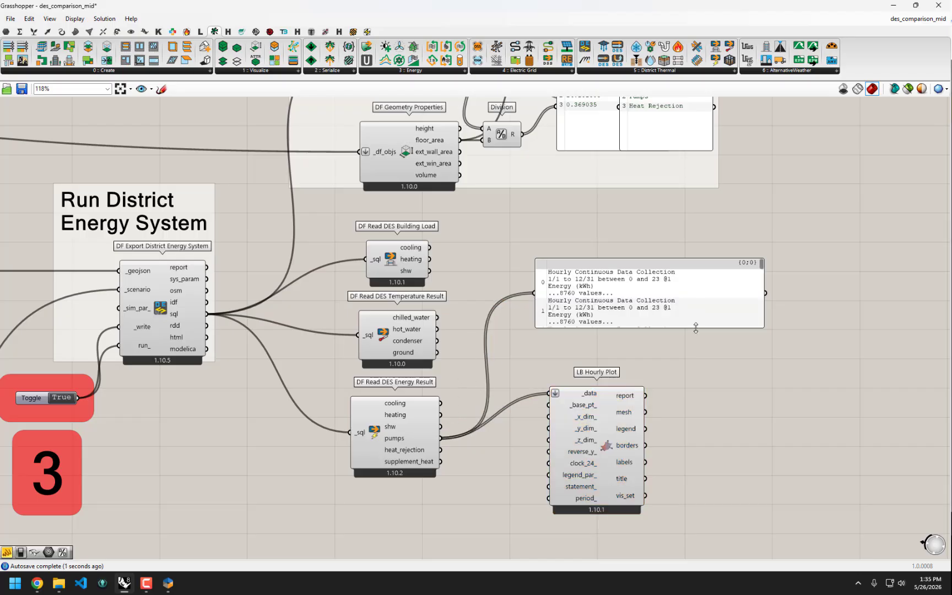
Step: Enlarge the panel listing the pump energy data and position it above the hourly plot
{"action": "left_click_drag", "start_coordinate": [697, 325], "coordinate": [697, 373]}
{"action": "left_click_drag", "start_coordinate": [693, 356], "coordinate": [688, 301]}
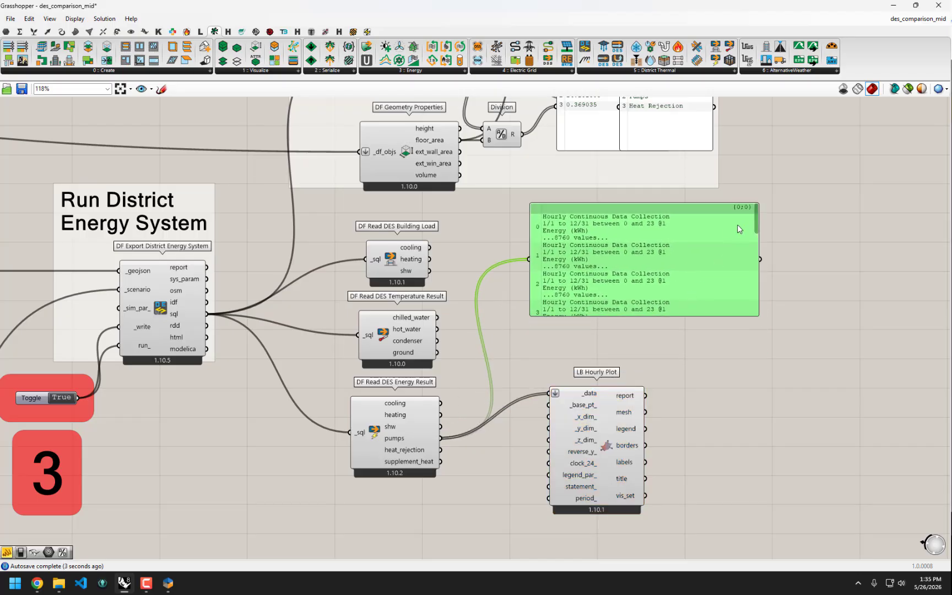
{"action": "mouse_move", "coordinate": [755, 222]}
{"action": "left_mouse_down"}
{"action": "mouse_move", "coordinate": [751, 295]}
{"action": "mouse_move", "coordinate": [753, 218]}
{"action": "left_mouse_up"}
{"action": "left_click_drag", "start_coordinate": [699, 249], "coordinate": [699, 265]}
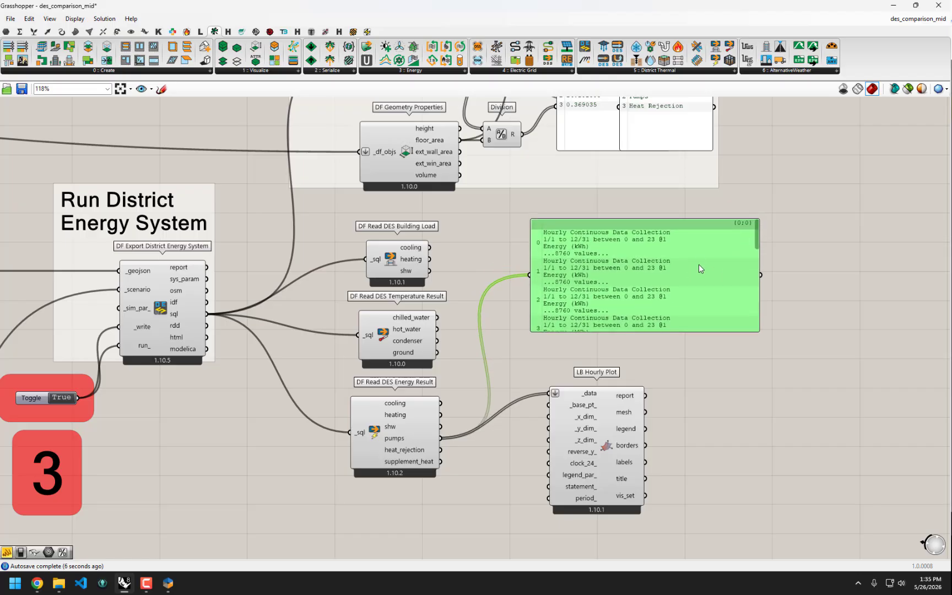
Step: Review the plant-side and district EUI end-use panels, and switch to Rhino to examine the hourly plots of the central loop pumps
{"action": "right_click_drag", "start_coordinate": [570, 103], "coordinate": [570, 387]}
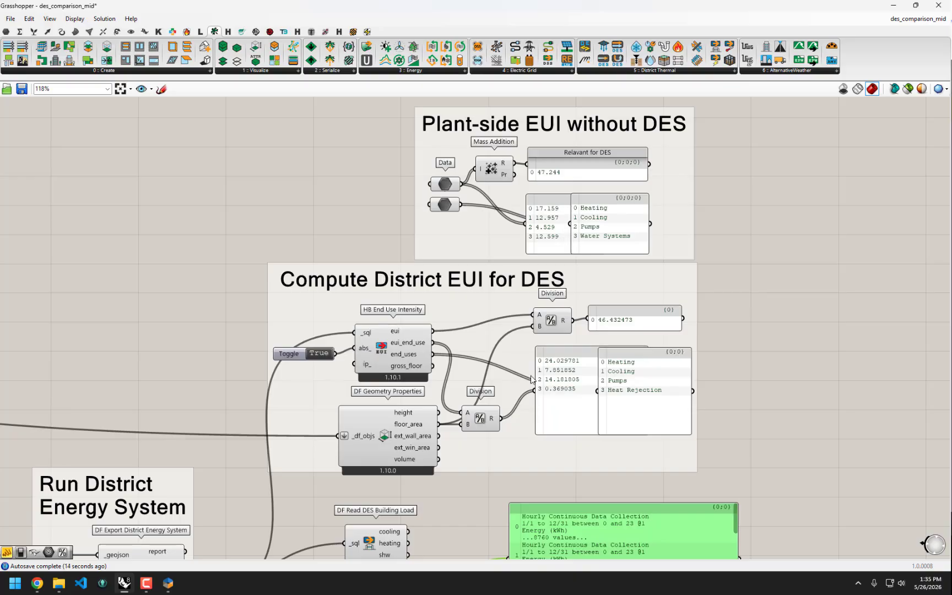
{"action": "right_click_drag", "start_coordinate": [523, 414], "coordinate": [601, 71]}
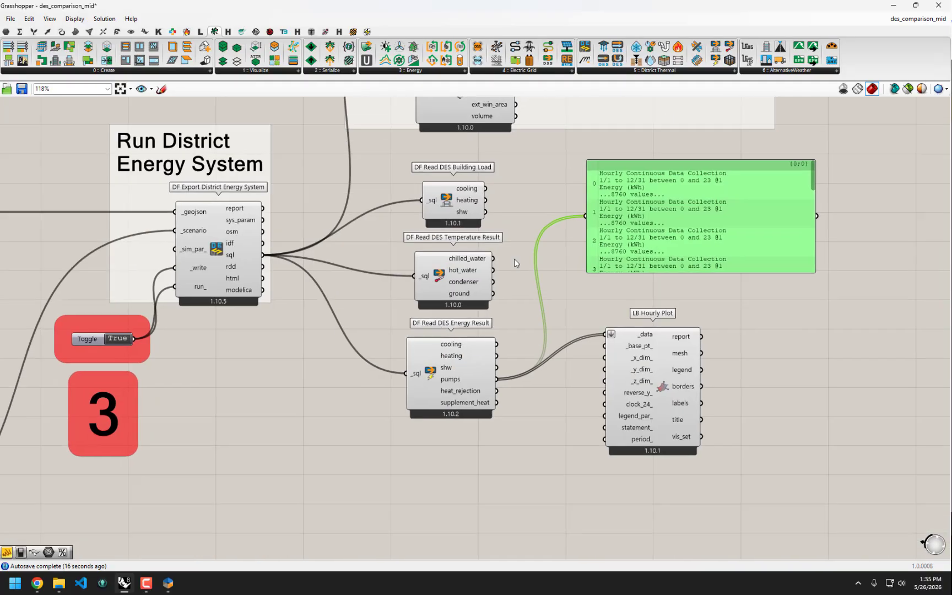
{"action": "left_click_drag", "start_coordinate": [501, 4], "coordinate": [485, 92]}
{"action": "left_click", "coordinate": [814, 94]}
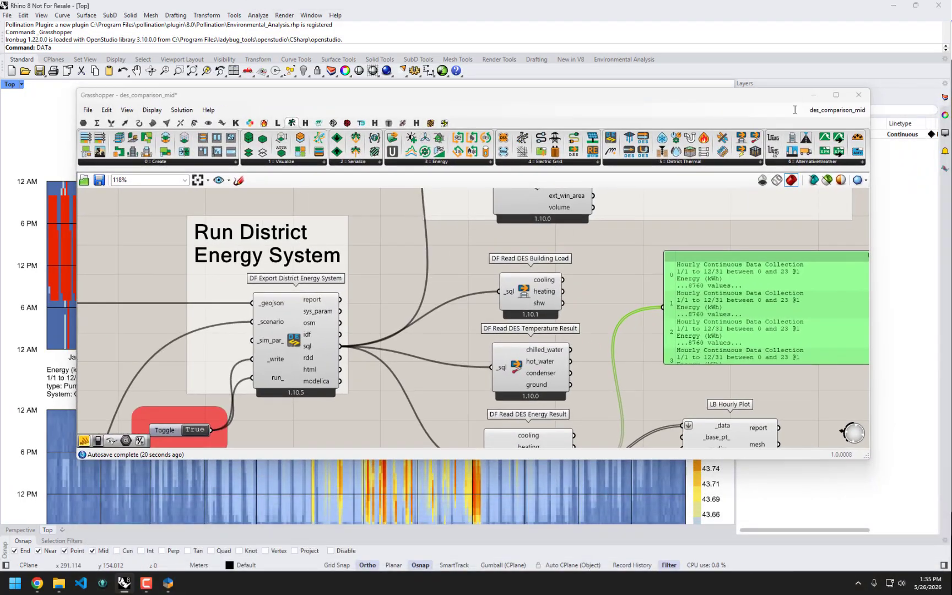
{"action": "right_click_drag", "start_coordinate": [464, 299], "coordinate": [442, 247]}
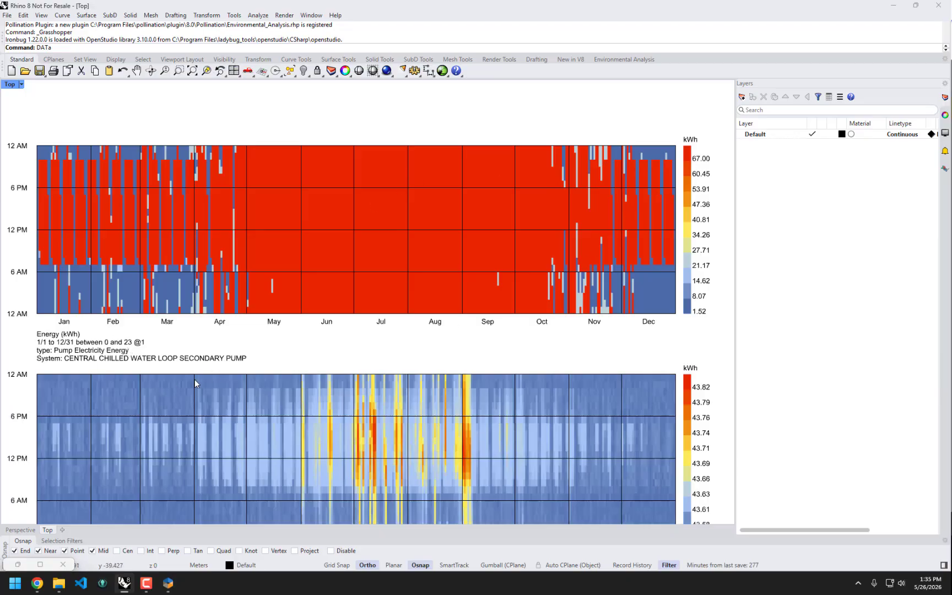
{"action": "right_click_drag", "start_coordinate": [213, 420], "coordinate": [224, 288]}
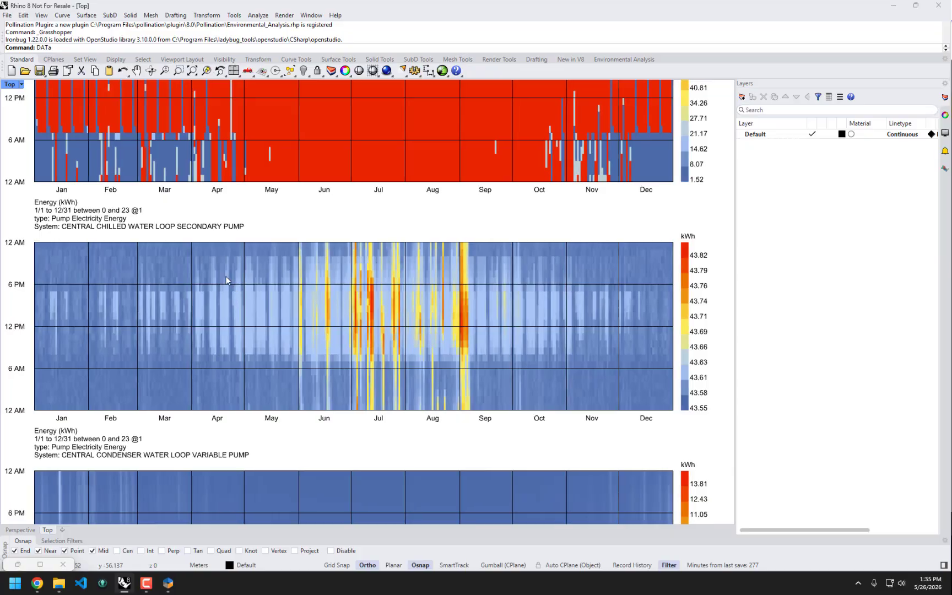
{"action": "scroll", "coordinate": [226, 229], "scroll_direction": "down", "scroll_amount": 2}
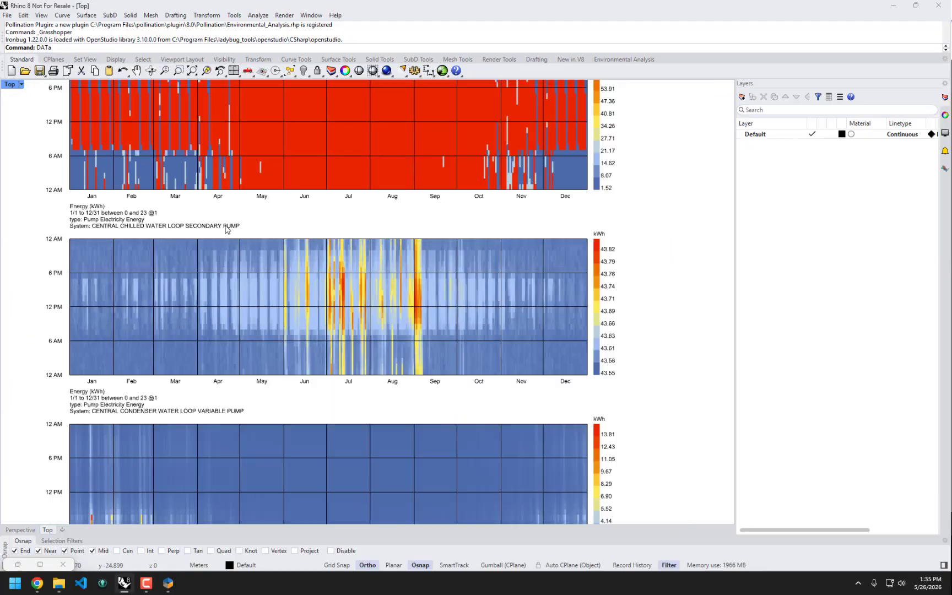
{"action": "right_click_drag", "start_coordinate": [200, 304], "coordinate": [216, 212]}
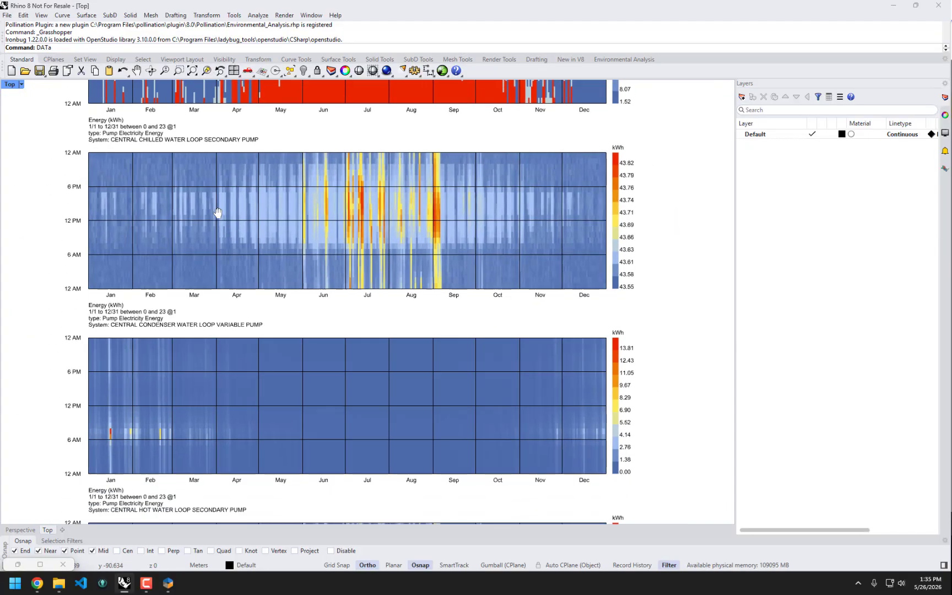
Step: Examine the hourly plots of the central chilled and hot water loop primary pumps at the end of the plot stack
{"action": "scroll", "coordinate": [212, 204], "scroll_direction": "down", "scroll_amount": 6}
{"action": "right_click_drag", "start_coordinate": [242, 353], "coordinate": [278, 83]}
{"action": "right_click_drag", "start_coordinate": [275, 496], "coordinate": [282, 60]}
{"action": "right_click_drag", "start_coordinate": [281, 490], "coordinate": [295, 385]}
{"action": "right_click_drag", "start_coordinate": [277, 447], "coordinate": [313, 328]}
{"action": "scroll", "coordinate": [325, 340], "scroll_direction": "up", "scroll_amount": 6}
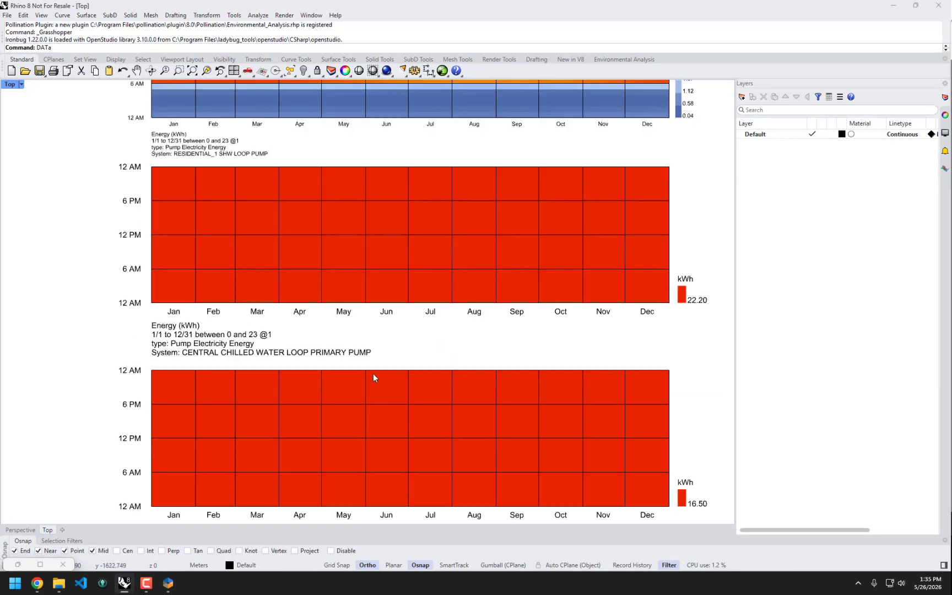
{"action": "right_click_drag", "start_coordinate": [443, 333], "coordinate": [398, 314]}
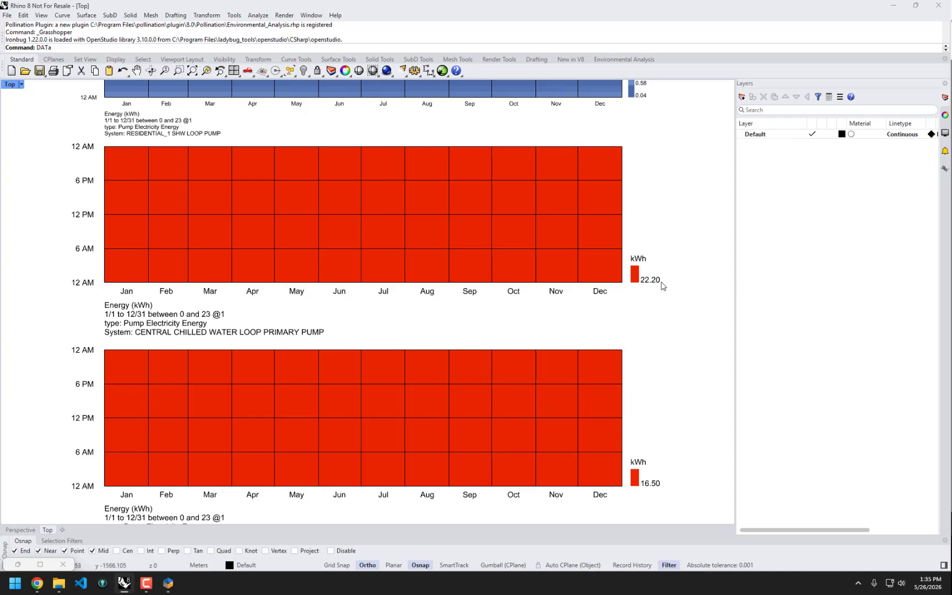
{"action": "scroll", "coordinate": [585, 420], "scroll_direction": "down", "scroll_amount": 2}
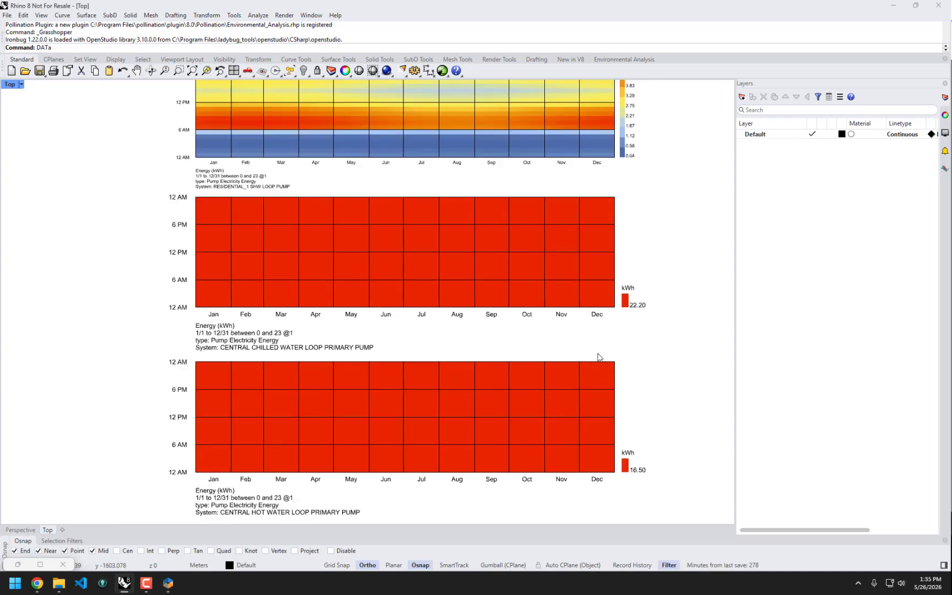
{"action": "right_click_drag", "start_coordinate": [568, 251], "coordinate": [540, 277]}
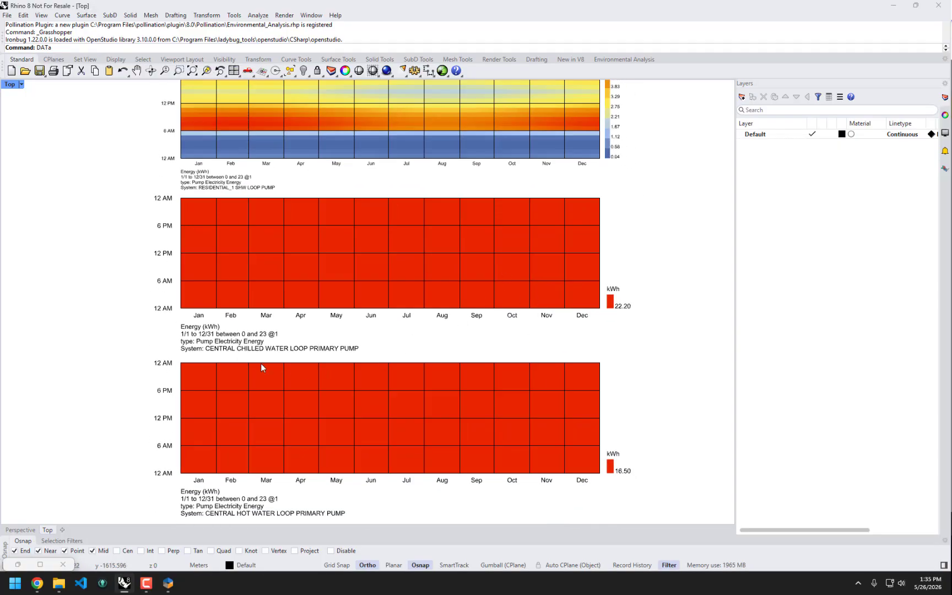
Step: Switch to the OpenStudio model and inspect the primary and secondary pump properties of the Central Chilled Water Loop
{"action": "left_click", "coordinate": [168, 583]}
{"action": "left_click", "coordinate": [504, 46]}
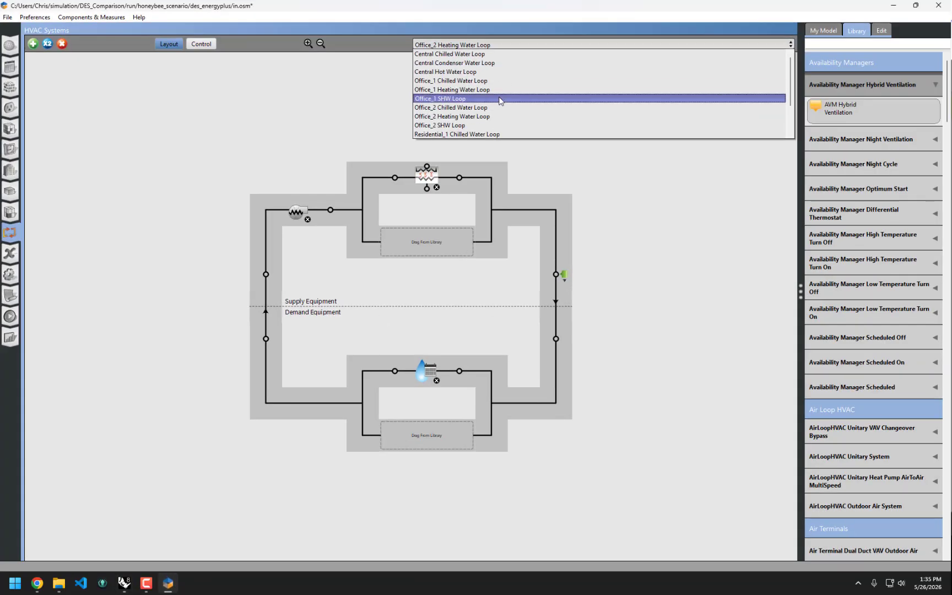
{"action": "left_click", "coordinate": [487, 53]}
{"action": "left_click", "coordinate": [248, 140]}
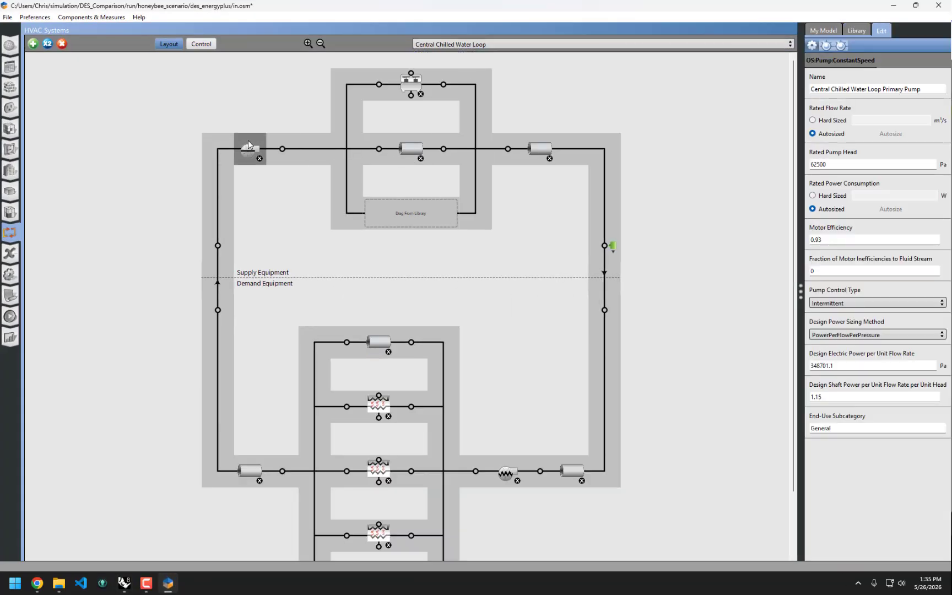
{"action": "left_click", "coordinate": [508, 472]}
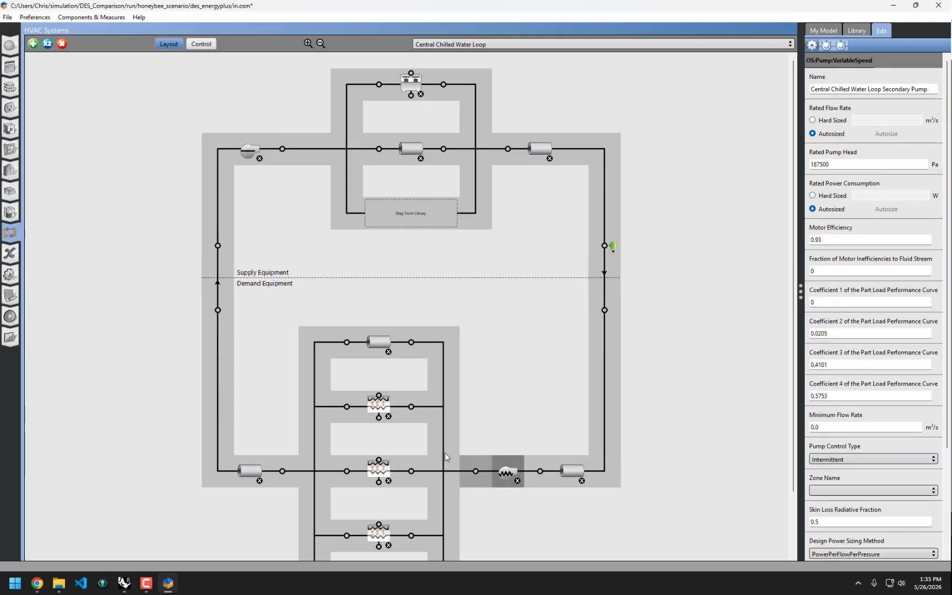
Step: Return to Rhino and go back up the pump plots to examine the central chilled water loop secondary pump energy
{"action": "left_click", "coordinate": [916, 5]}
{"action": "right_click_drag", "start_coordinate": [536, 185], "coordinate": [510, 518]}
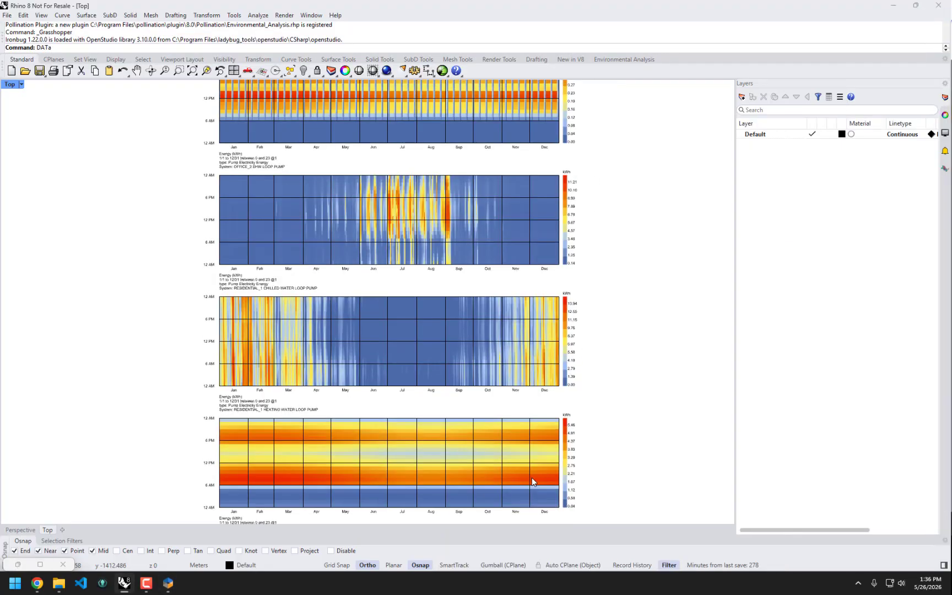
{"action": "right_click_drag", "start_coordinate": [317, 173], "coordinate": [327, 468]}
{"action": "right_click_drag", "start_coordinate": [480, 86], "coordinate": [495, 334]}
{"action": "right_click_drag", "start_coordinate": [495, 216], "coordinate": [512, 469]}
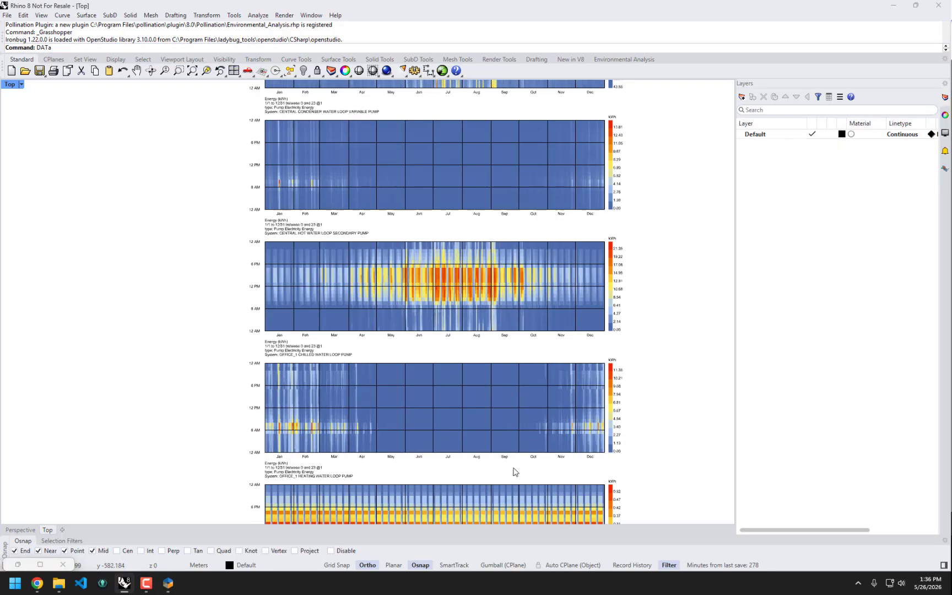
{"action": "right_click_drag", "start_coordinate": [487, 336], "coordinate": [503, 594]}
{"action": "scroll", "coordinate": [580, 203], "scroll_direction": "up", "scroll_amount": 4}
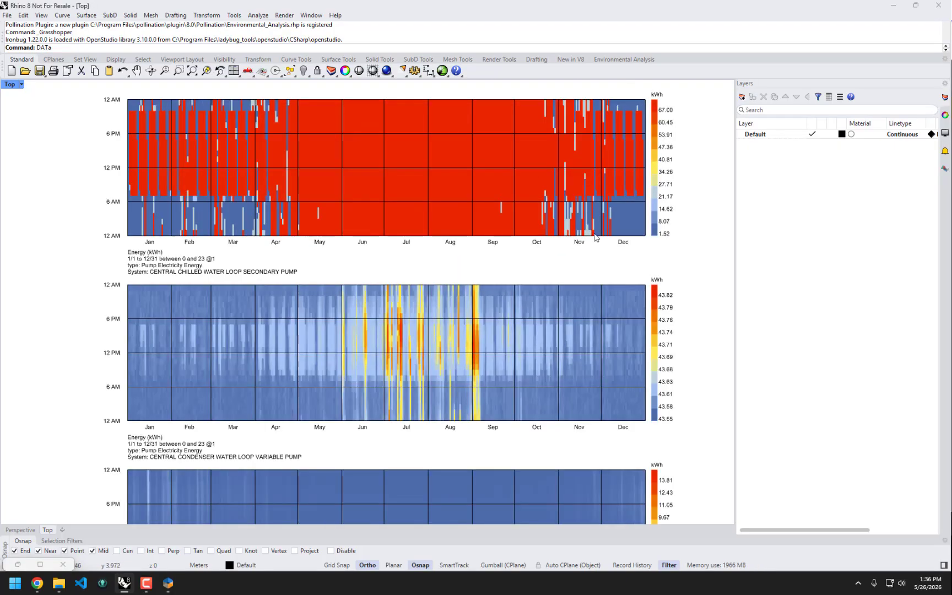
{"action": "scroll", "coordinate": [655, 174], "scroll_direction": "up", "scroll_amount": 2}
{"action": "scroll", "coordinate": [389, 340], "scroll_direction": "down", "scroll_amount": 2}
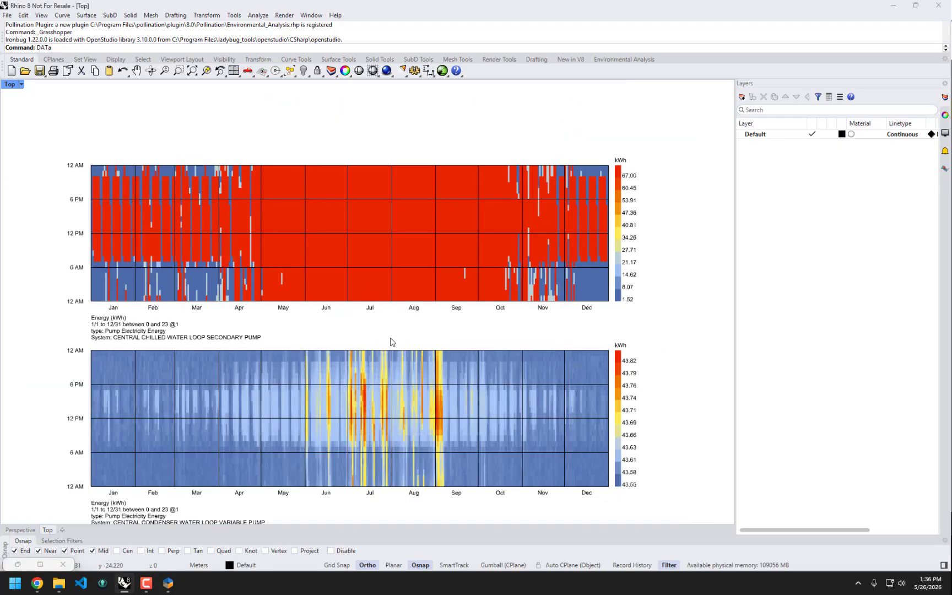
Step: Restore Grasshopper beside Rhino with the EUI panels in view, and widen the Rhino window to fit the full pump plots
{"action": "left_click", "coordinate": [40, 564]}
{"action": "left_click_drag", "start_coordinate": [445, 7], "coordinate": [947, 75]}
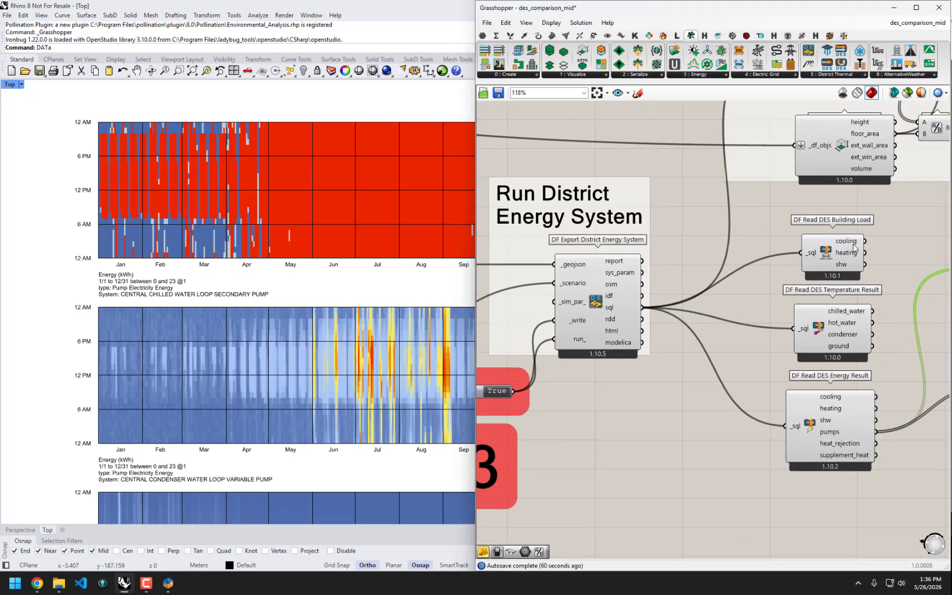
{"action": "right_click_drag", "start_coordinate": [943, 185], "coordinate": [721, 276]}
{"action": "scroll", "coordinate": [721, 276], "scroll_direction": "down", "scroll_amount": 1}
{"action": "scroll", "coordinate": [280, 296], "scroll_direction": "down", "scroll_amount": 2}
{"action": "right_click_drag", "start_coordinate": [280, 296], "coordinate": [166, 269]}
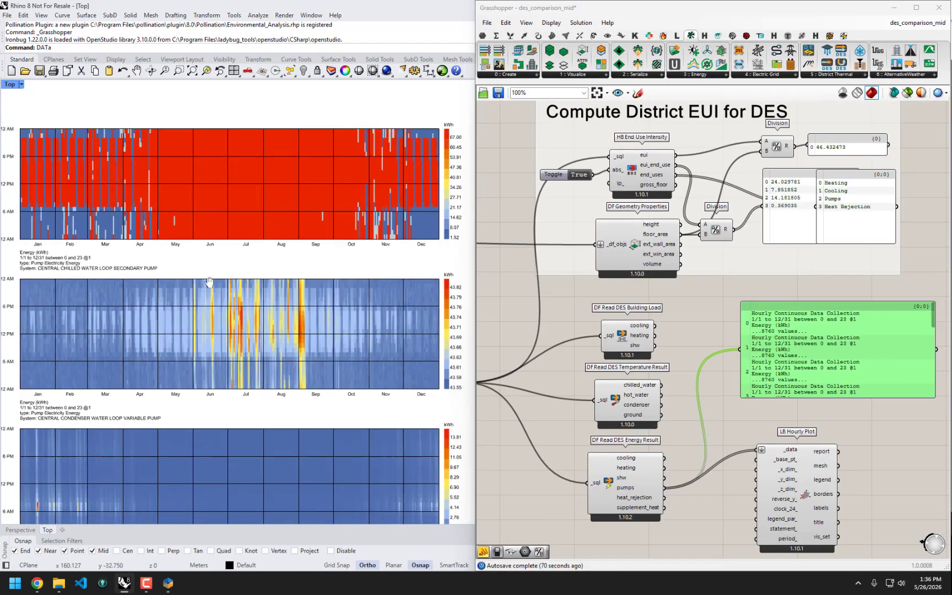
{"action": "right_click_drag", "start_coordinate": [758, 254], "coordinate": [763, 293]}
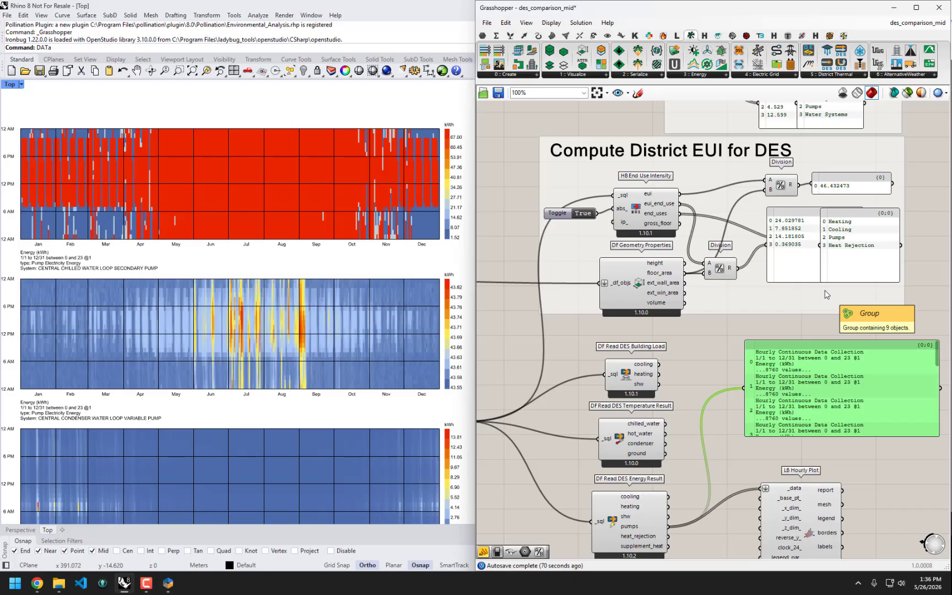
{"action": "left_click", "coordinate": [797, 333]}
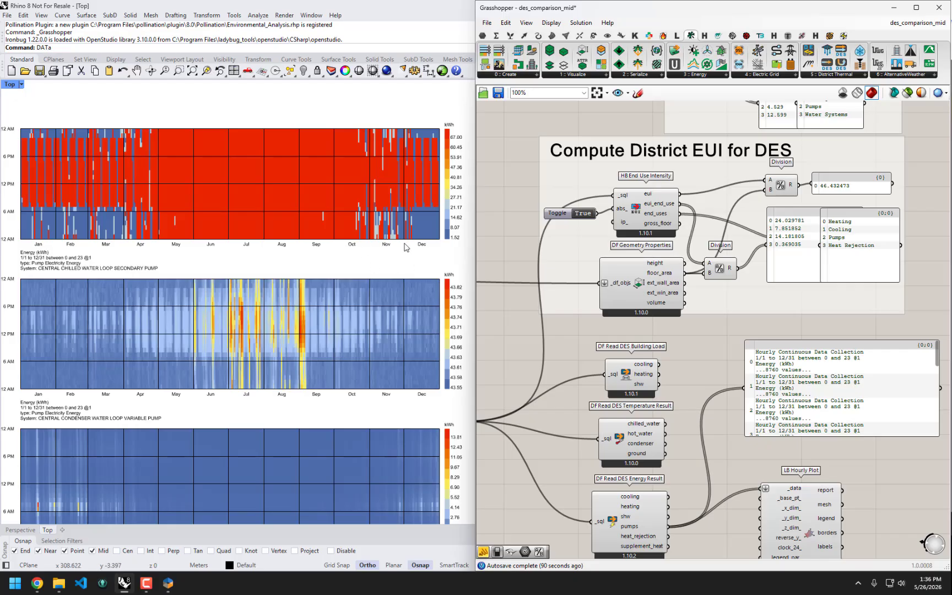
{"action": "left_click_drag", "start_coordinate": [473, 214], "coordinate": [498, 214]}
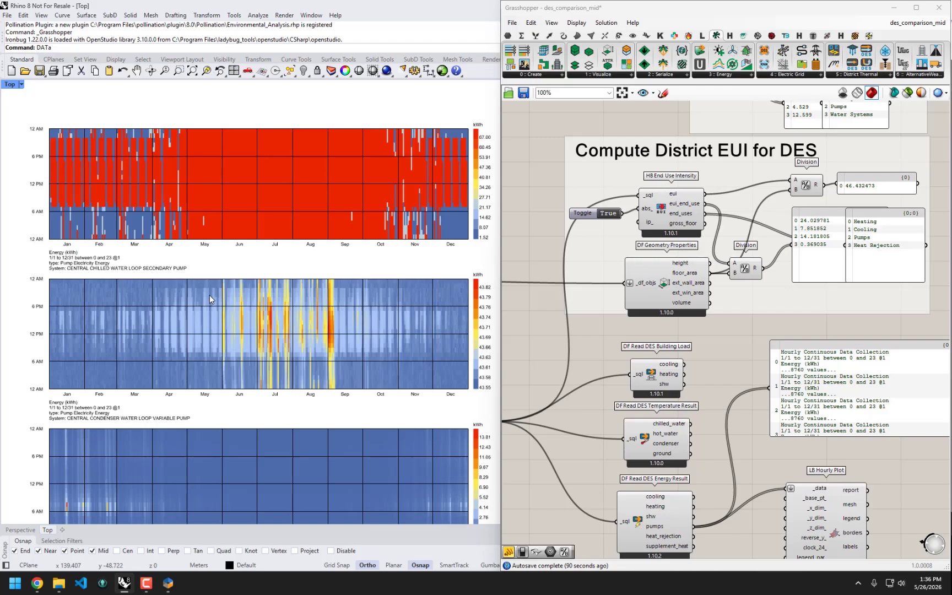
Step: Compare the central loop pump plots with the pump EUI values for the cases with and without the district system
{"action": "right_click_drag", "start_coordinate": [220, 272], "coordinate": [209, 256]}
{"action": "right_click_drag", "start_coordinate": [147, 288], "coordinate": [150, 216]}
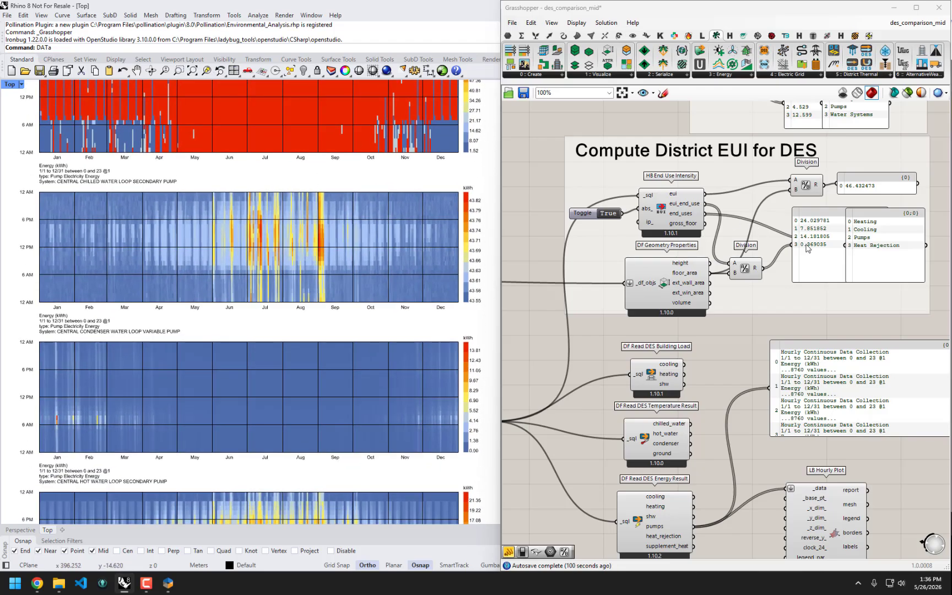
{"action": "right_click_drag", "start_coordinate": [815, 245], "coordinate": [820, 309]}
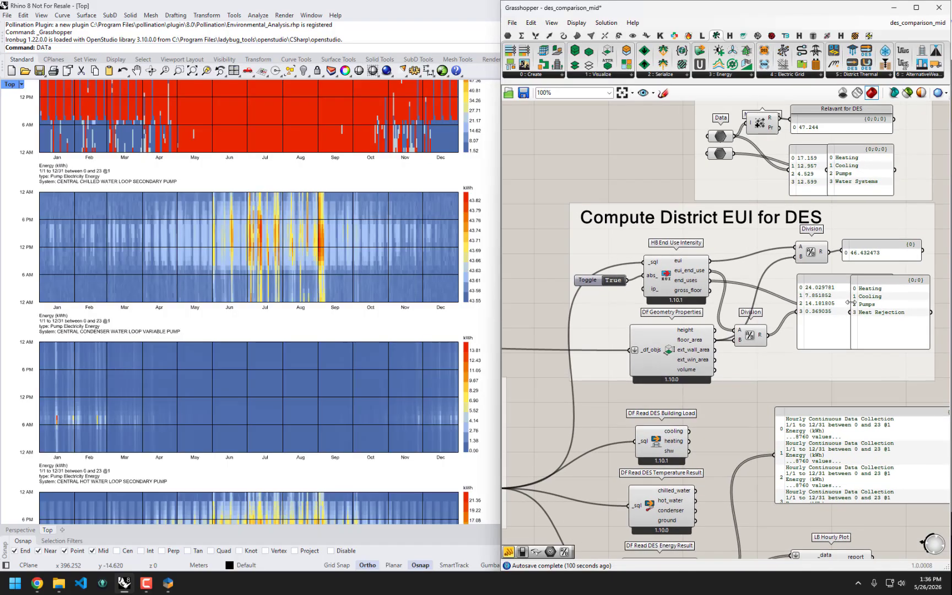
{"action": "right_click_drag", "start_coordinate": [746, 217], "coordinate": [740, 265]}
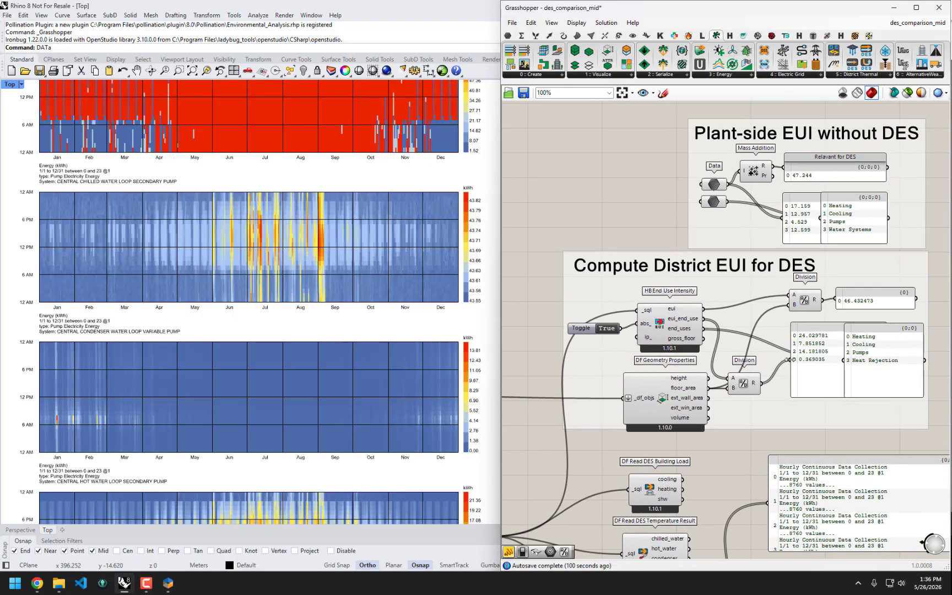
{"action": "right_click_drag", "start_coordinate": [374, 356], "coordinate": [373, 299]}
{"action": "right_click_drag", "start_coordinate": [329, 366], "coordinate": [309, 225]}
{"action": "right_click_drag", "start_coordinate": [431, 347], "coordinate": [483, 311]}
{"action": "scroll", "coordinate": [125, 397], "scroll_direction": "up", "scroll_amount": 2}
{"action": "scroll", "coordinate": [104, 403], "scroll_direction": "up", "scroll_amount": 2}
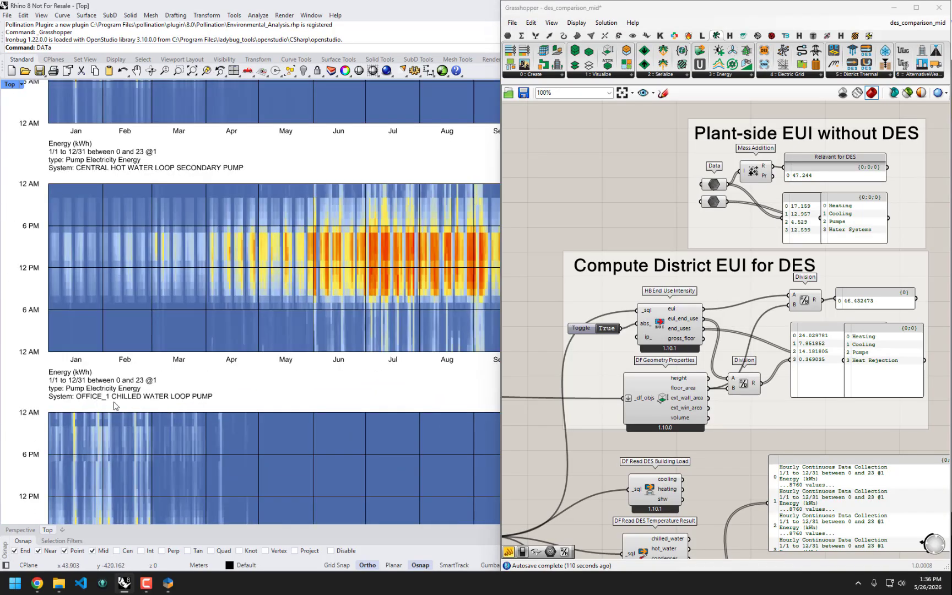
Step: Examine the hourly pump energy plots of the Office_1 chilled water, heating water and SHW loops
{"action": "scroll", "coordinate": [117, 401], "scroll_direction": "down", "scroll_amount": 1}
{"action": "scroll", "coordinate": [171, 305], "scroll_direction": "down", "scroll_amount": 1}
{"action": "right_click_drag", "start_coordinate": [135, 388], "coordinate": [132, 322]}
{"action": "mouse_move", "coordinate": [145, 380]}
{"action": "right_mouse_down"}
{"action": "mouse_move", "coordinate": [132, 484]}
{"action": "mouse_move", "coordinate": [179, 284]}
{"action": "right_mouse_up"}
{"action": "right_click_drag", "start_coordinate": [139, 351], "coordinate": [130, 281]}
{"action": "right_click_drag", "start_coordinate": [206, 318], "coordinate": [206, 268]}
{"action": "mouse_move", "coordinate": [178, 406]}
{"action": "right_mouse_down"}
{"action": "mouse_move", "coordinate": [149, 255]}
{"action": "mouse_move", "coordinate": [148, 195]}
{"action": "right_mouse_up"}
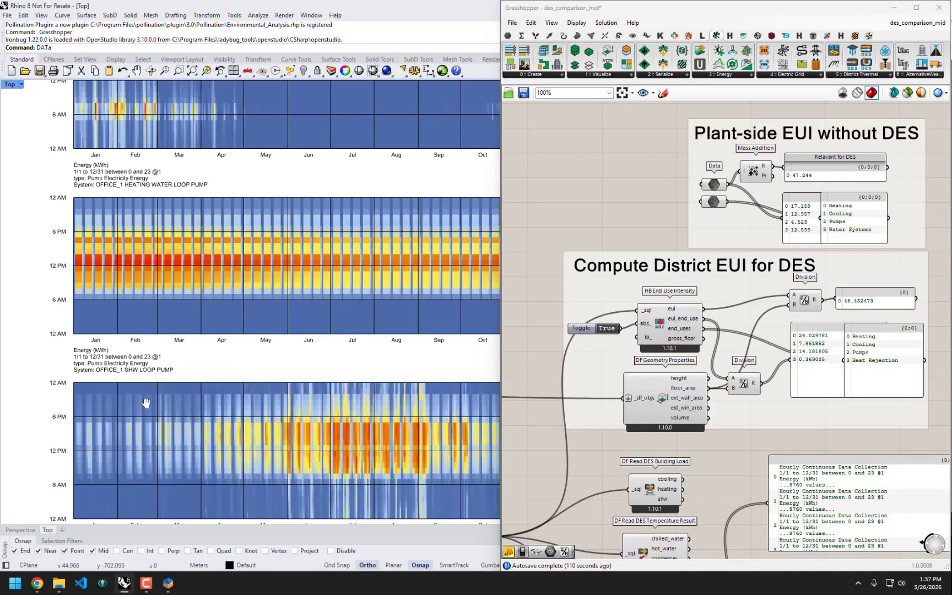
{"action": "right_click_drag", "start_coordinate": [146, 402], "coordinate": [138, 261]}
{"action": "mouse_move", "coordinate": [185, 416]}
{"action": "right_mouse_down"}
{"action": "mouse_move", "coordinate": [173, 291]}
{"action": "mouse_move", "coordinate": [137, 359]}
{"action": "right_mouse_up"}
Step: Examine the remaining pump energy plots for the Office_2 and Residential_1 building loops
{"action": "scroll", "coordinate": [183, 325], "scroll_direction": "down", "scroll_amount": 4}
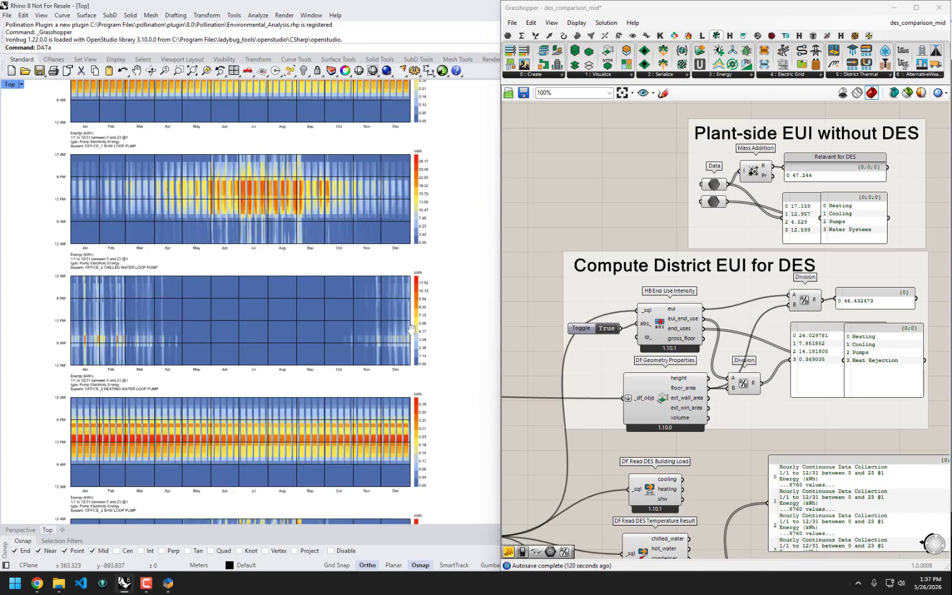
{"action": "right_click_drag", "start_coordinate": [411, 329], "coordinate": [429, 252]}
{"action": "scroll", "coordinate": [441, 352], "scroll_direction": "up", "scroll_amount": 2}
{"action": "right_click_drag", "start_coordinate": [441, 368], "coordinate": [457, 246]}
{"action": "right_click_drag", "start_coordinate": [361, 399], "coordinate": [340, 223]}
{"action": "right_click_drag", "start_coordinate": [357, 366], "coordinate": [362, 214]}
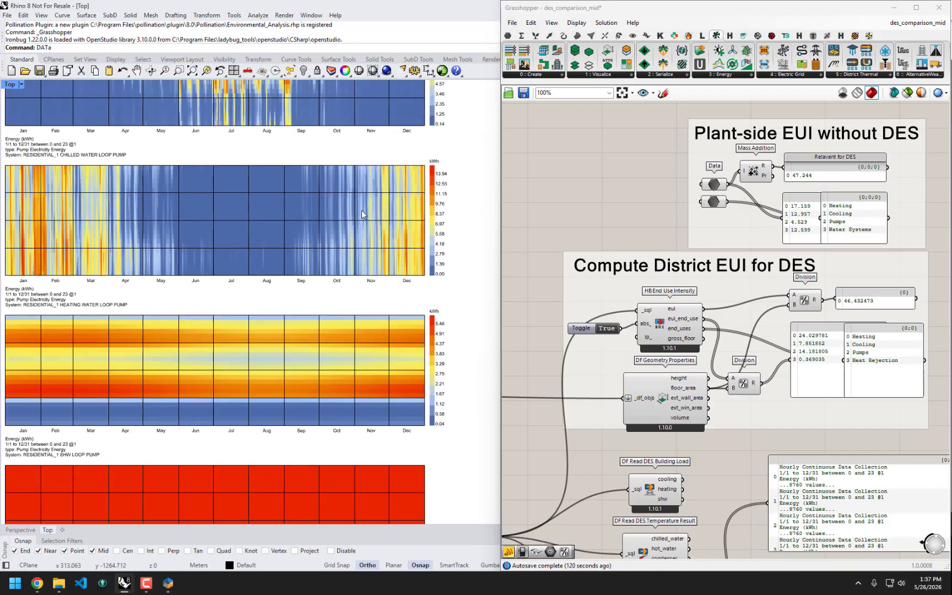
{"action": "right_click_drag", "start_coordinate": [366, 302], "coordinate": [393, 130]}
{"action": "right_click_drag", "start_coordinate": [346, 368], "coordinate": [323, 397]}
{"action": "scroll", "coordinate": [318, 397], "scroll_direction": "down", "scroll_amount": 10}
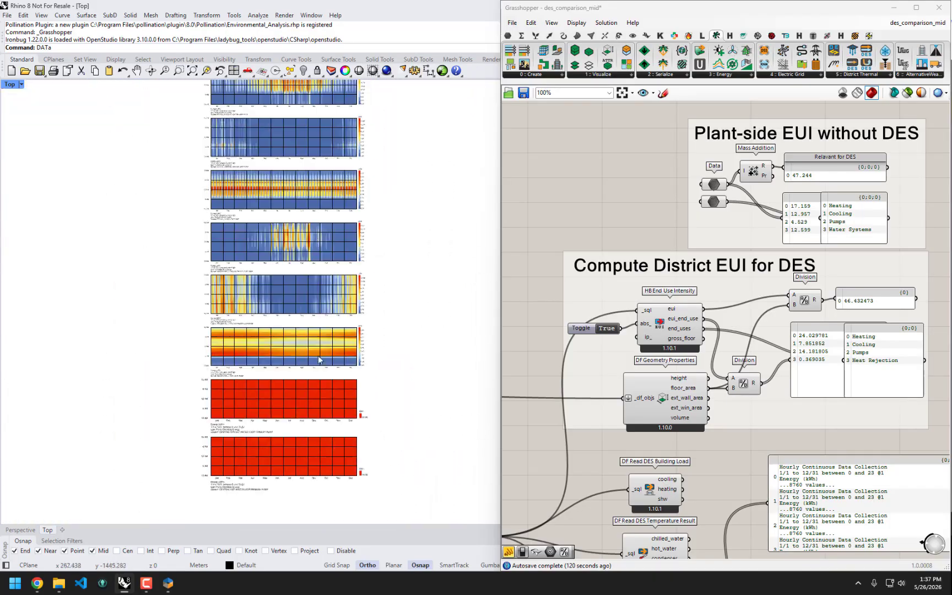
Step: Feed the hourly plot and panel from the energy reader's heat_rejection output and examine the cooling tower energy plot in Rhino
{"action": "right_click_drag", "start_coordinate": [317, 231], "coordinate": [319, 402]}
{"action": "right_click_drag", "start_coordinate": [797, 423], "coordinate": [784, 237]}
{"action": "right_click_drag", "start_coordinate": [746, 391], "coordinate": [783, 378]}
{"action": "right_click_drag", "start_coordinate": [745, 439], "coordinate": [706, 464]}
{"action": "left_click_drag", "start_coordinate": [699, 469], "coordinate": [771, 429]}
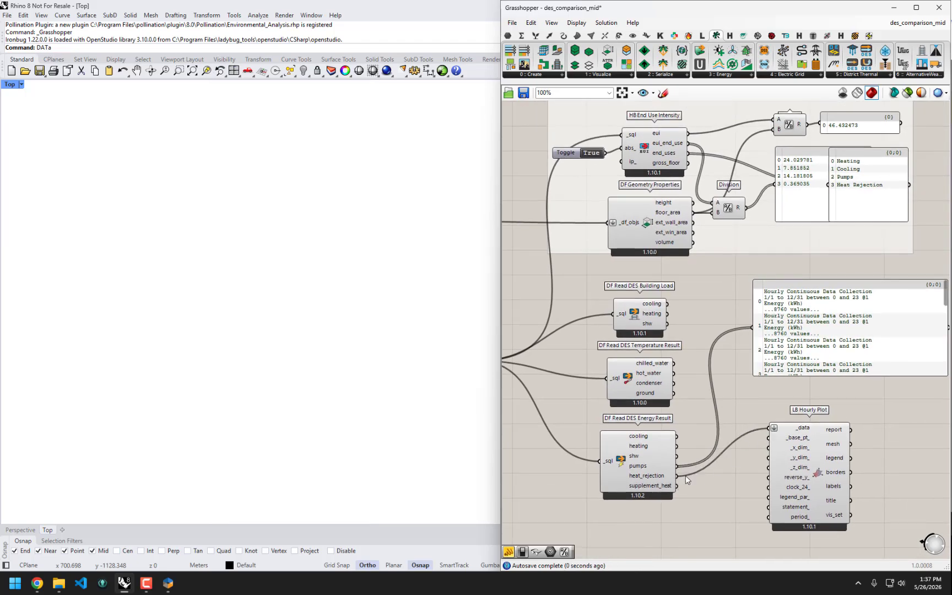
{"action": "left_click_drag", "start_coordinate": [678, 476], "coordinate": [760, 327]}
{"action": "right_click_drag", "start_coordinate": [305, 229], "coordinate": [309, 353]}
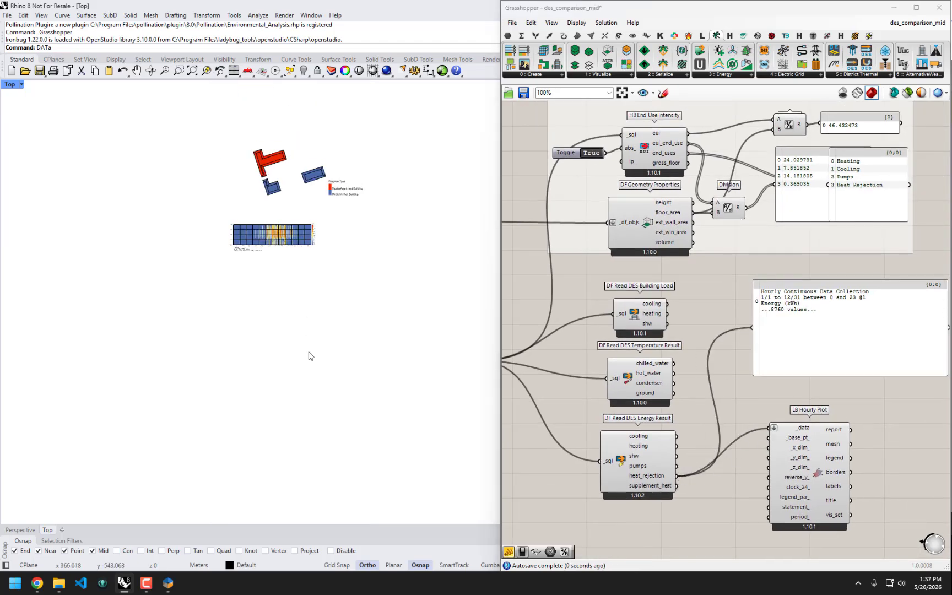
{"action": "scroll", "coordinate": [288, 223], "scroll_direction": "up", "scroll_amount": 8}
{"action": "scroll", "coordinate": [408, 220], "scroll_direction": "up", "scroll_amount": 3}
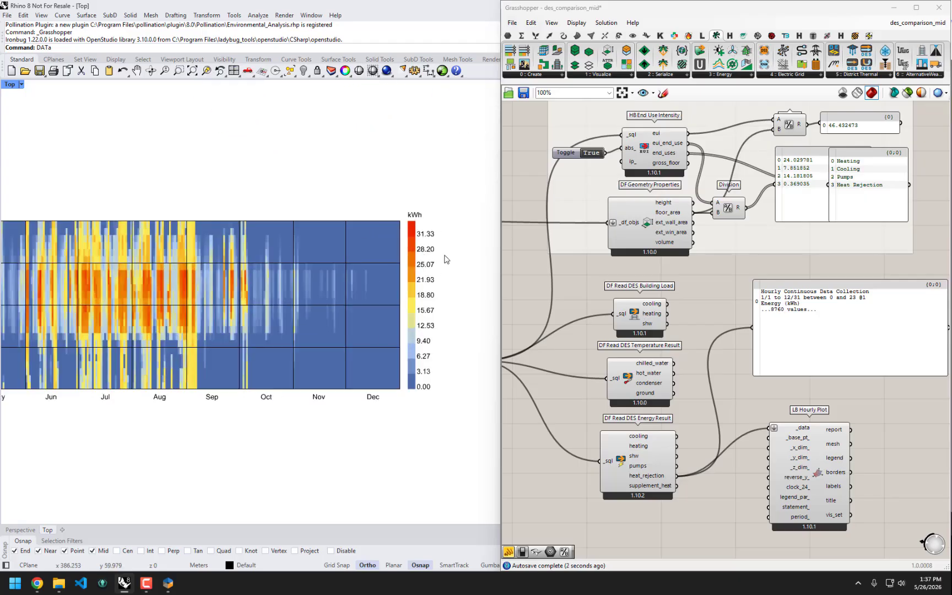
{"action": "scroll", "coordinate": [226, 356], "scroll_direction": "down", "scroll_amount": 3}
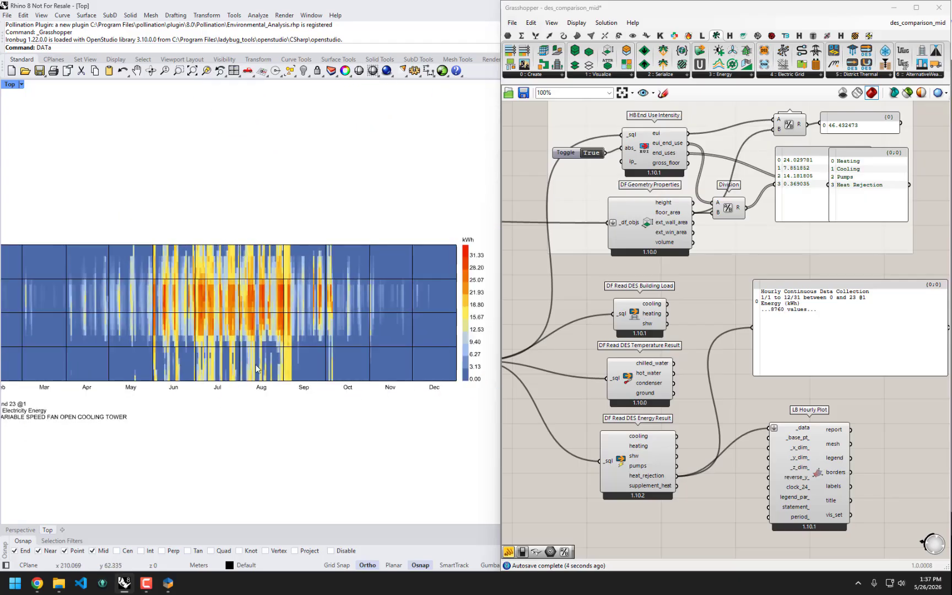
Step: Delete the data panel fed by the energy reader's heat_rejection output, keeping that output wired to the hourly plot
{"action": "scroll", "coordinate": [252, 357], "scroll_direction": "down", "scroll_amount": 3}
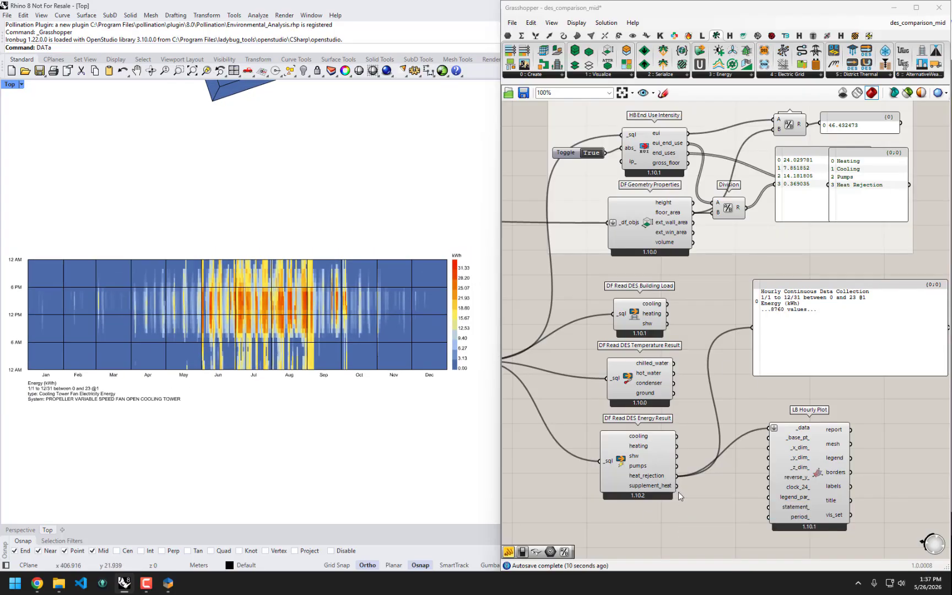
{"action": "left_click_drag", "start_coordinate": [673, 488], "coordinate": [773, 436]}
{"action": "left_click_drag", "start_coordinate": [677, 475], "coordinate": [769, 428]}
{"action": "left_click", "coordinate": [791, 337]}
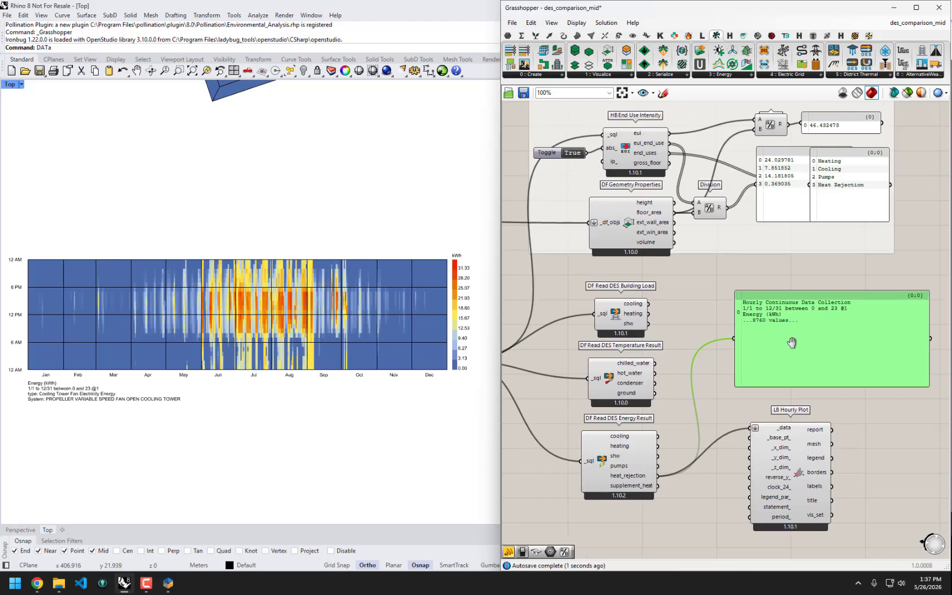
{"action": "key", "text": "Delete"}
Step: Move the hourly plot component up beside the DES result readers and group it with the load, temperature and energy readers
{"action": "left_click_drag", "start_coordinate": [782, 504], "coordinate": [763, 445]}
{"action": "left_click", "coordinate": [793, 508]}
{"action": "left_click_drag", "start_coordinate": [829, 533], "coordinate": [538, 283]}
{"action": "key", "text": "ctrl+g"}
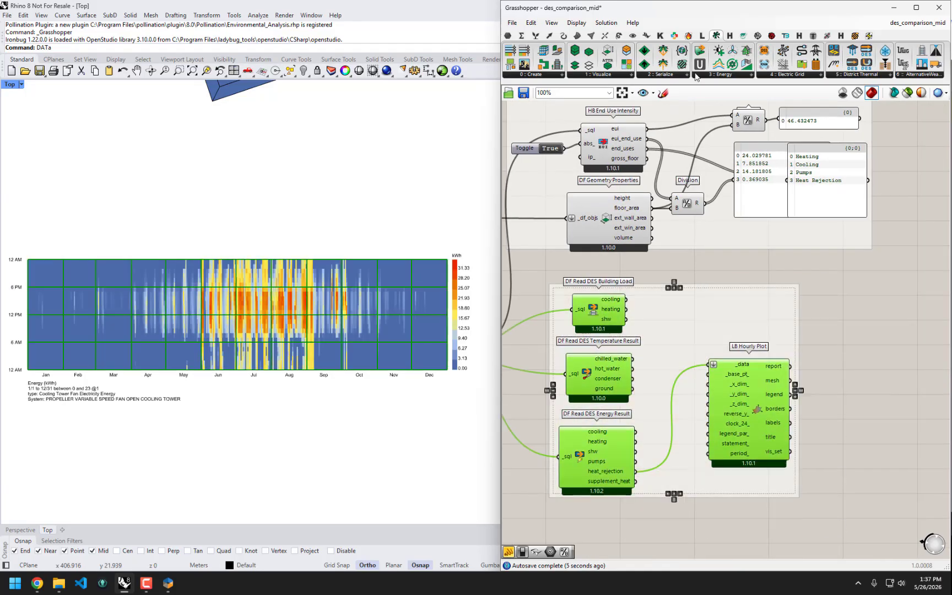
Step: Maximize the Grasshopper window and review the district EUI results for the DES alongside the grouped result readers
{"action": "left_click_drag", "start_coordinate": [686, 8], "coordinate": [621, 1]}
{"action": "left_click", "coordinate": [732, 323]}
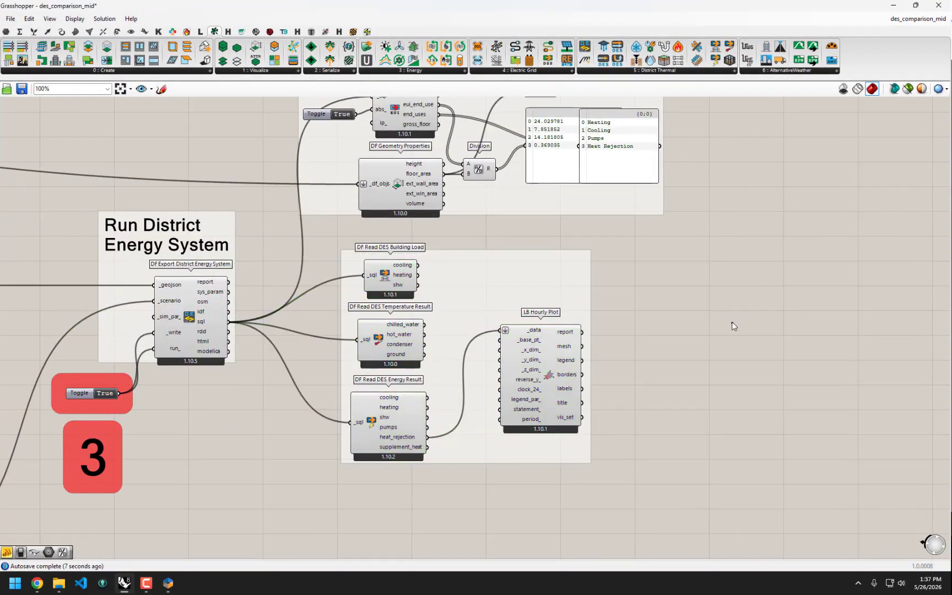
{"action": "scroll", "coordinate": [413, 347], "scroll_direction": "up", "scroll_amount": 1}
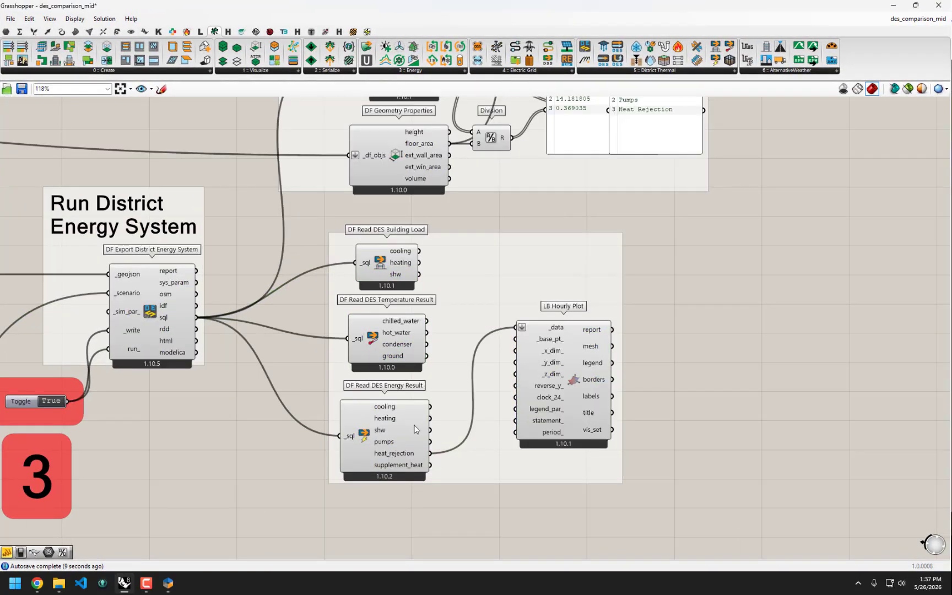
{"action": "right_click_drag", "start_coordinate": [491, 271], "coordinate": [478, 425]}
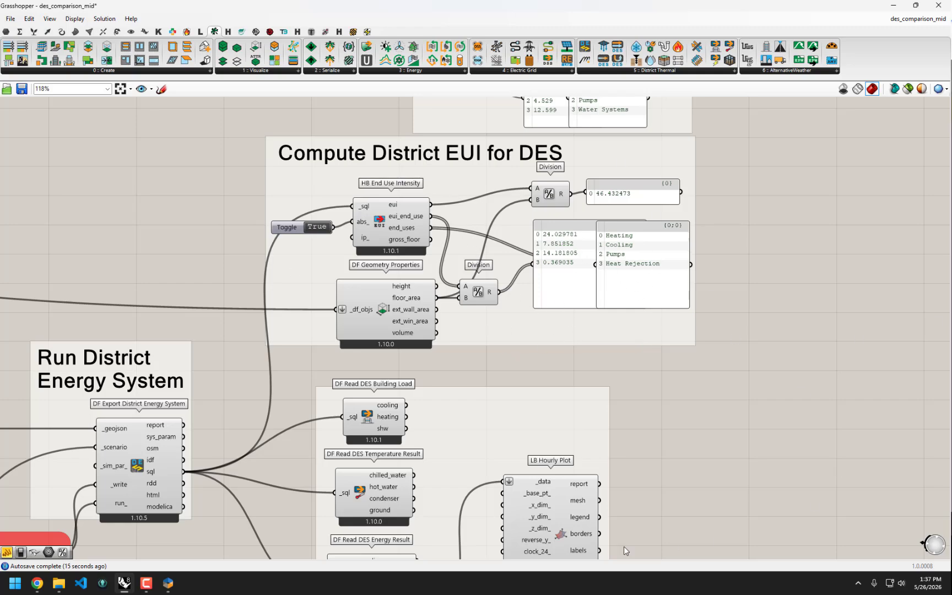
{"action": "mouse_move", "coordinate": [624, 547]}
{"action": "right_mouse_down"}
{"action": "mouse_move", "coordinate": [652, 388]}
{"action": "mouse_move", "coordinate": [646, 412]}
{"action": "right_mouse_up"}
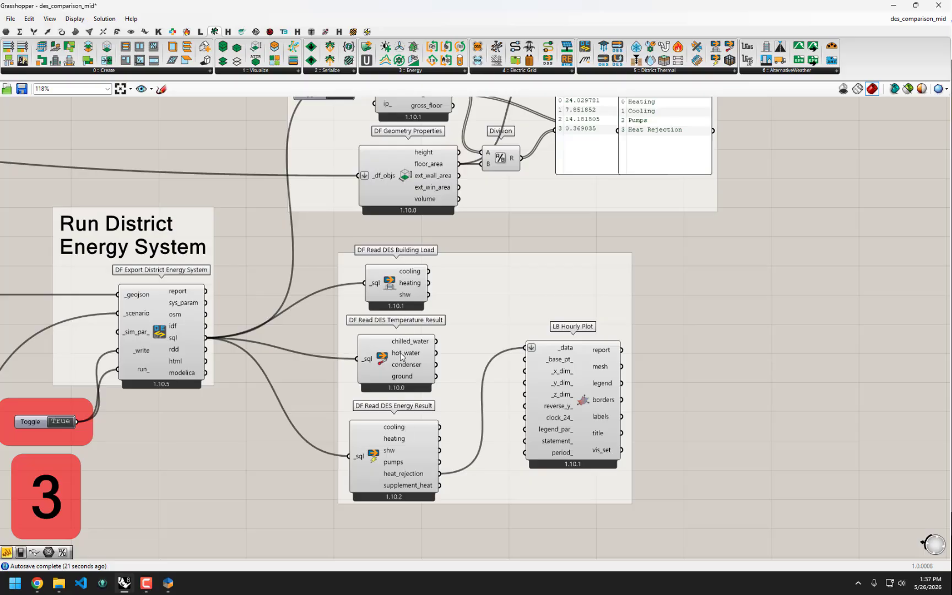
Step: Switch to the OpenStudio Application to view the Central Chilled Water Loop layout, and return to Grasshopper
{"action": "left_click", "coordinate": [169, 583]}
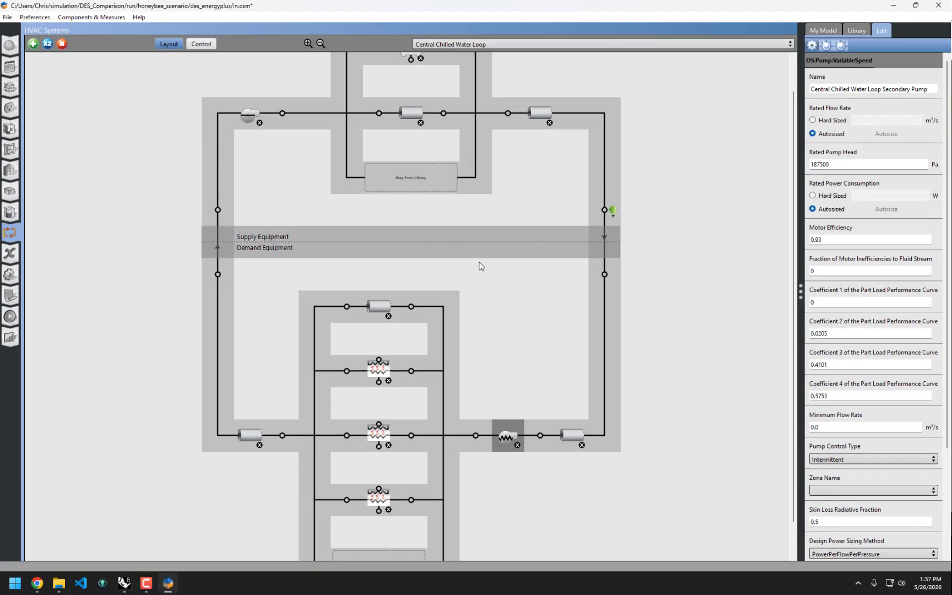
{"action": "left_click", "coordinate": [734, 220]}
{"action": "left_click_drag", "start_coordinate": [795, 206], "coordinate": [841, 99]}
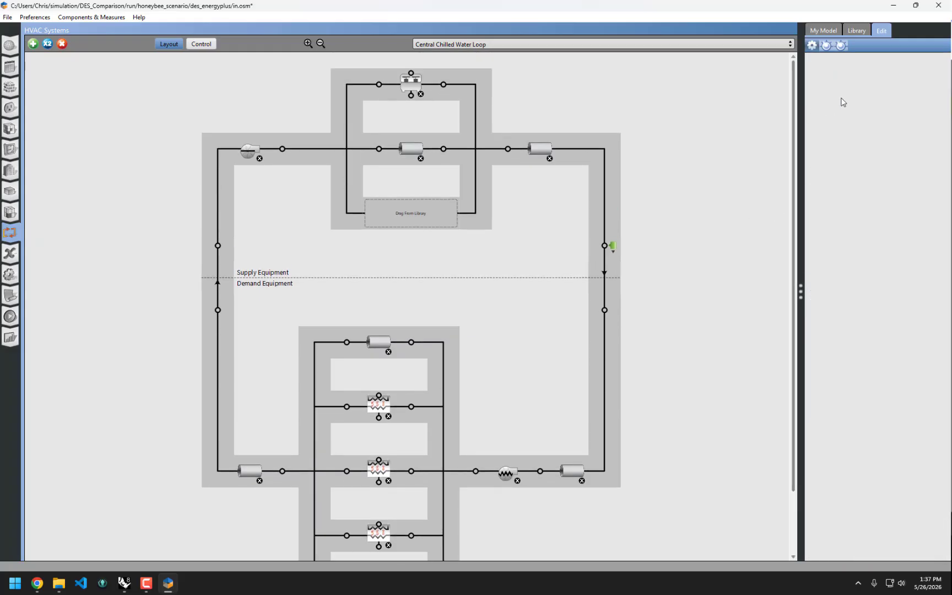
{"action": "left_click", "coordinate": [896, 5]}
Step: Go back through the Grasshopper definition to the Create Gen4 District System group and examine the Fourth Generation Thermal Loop inputs
{"action": "scroll", "coordinate": [414, 323], "scroll_direction": "down", "scroll_amount": 2}
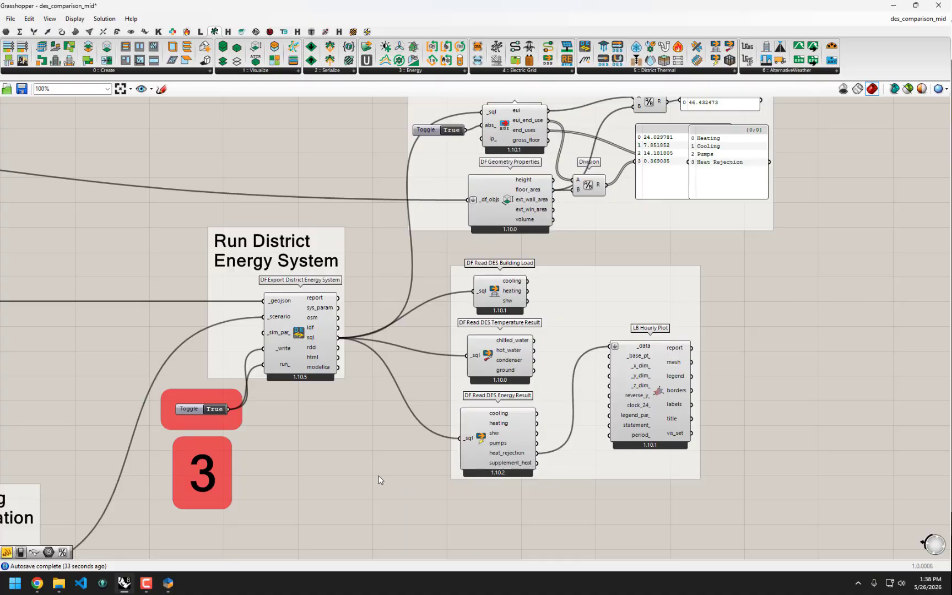
{"action": "right_click_drag", "start_coordinate": [237, 474], "coordinate": [452, 433]}
{"action": "scroll", "coordinate": [265, 404], "scroll_direction": "down", "scroll_amount": 3}
{"action": "right_click_drag", "start_coordinate": [266, 405], "coordinate": [726, 351]}
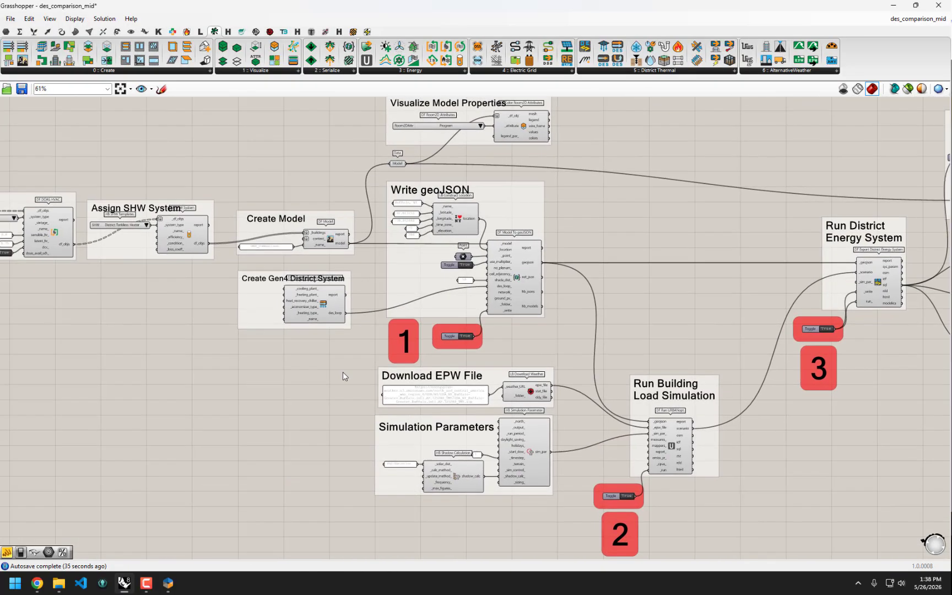
{"action": "scroll", "coordinate": [268, 299], "scroll_direction": "up", "scroll_amount": 6}
{"action": "left_click", "coordinate": [269, 234]}
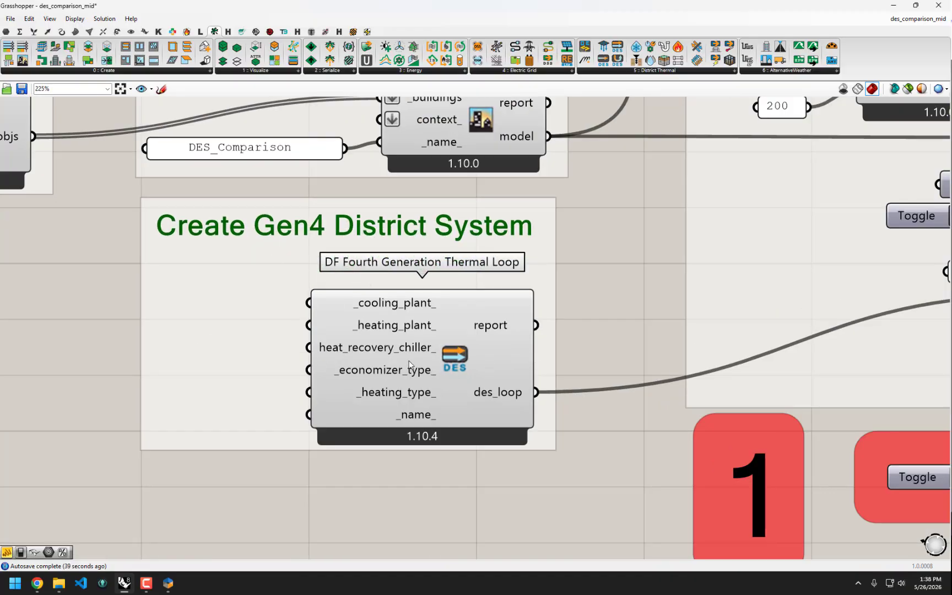
Step: Trace the des_loop connection into the Model To geoJSON component and onward to the Run Building Load Simulation group
{"action": "scroll", "coordinate": [409, 365], "scroll_direction": "down", "scroll_amount": 1}
{"action": "right_click_drag", "start_coordinate": [513, 308], "coordinate": [390, 344]}
{"action": "scroll", "coordinate": [390, 344], "scroll_direction": "down", "scroll_amount": 1}
{"action": "right_click_drag", "start_coordinate": [472, 365], "coordinate": [387, 367]}
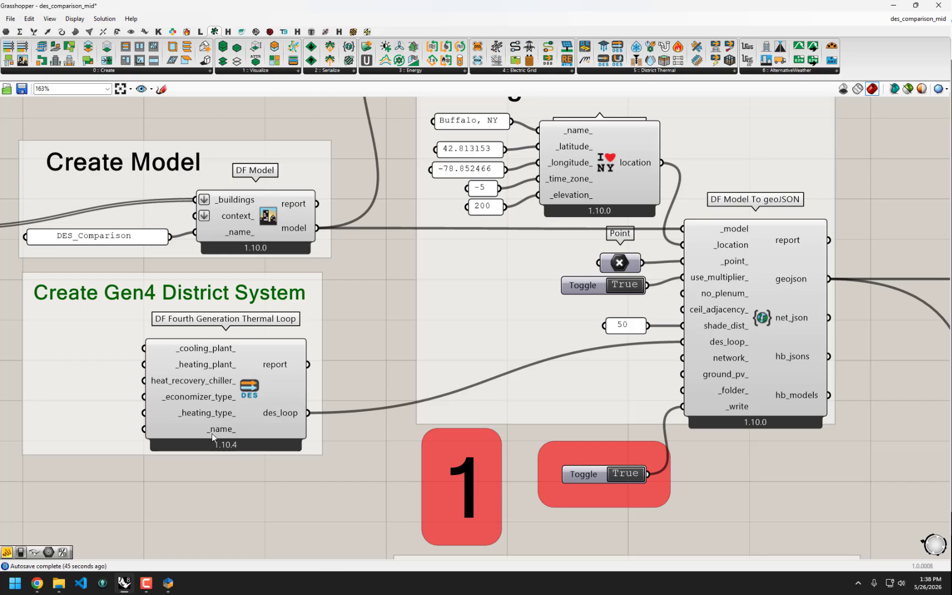
{"action": "scroll", "coordinate": [211, 433], "scroll_direction": "down", "scroll_amount": 2}
{"action": "scroll", "coordinate": [330, 410], "scroll_direction": "down", "scroll_amount": 1}
{"action": "right_click_drag", "start_coordinate": [496, 399], "coordinate": [428, 332]}
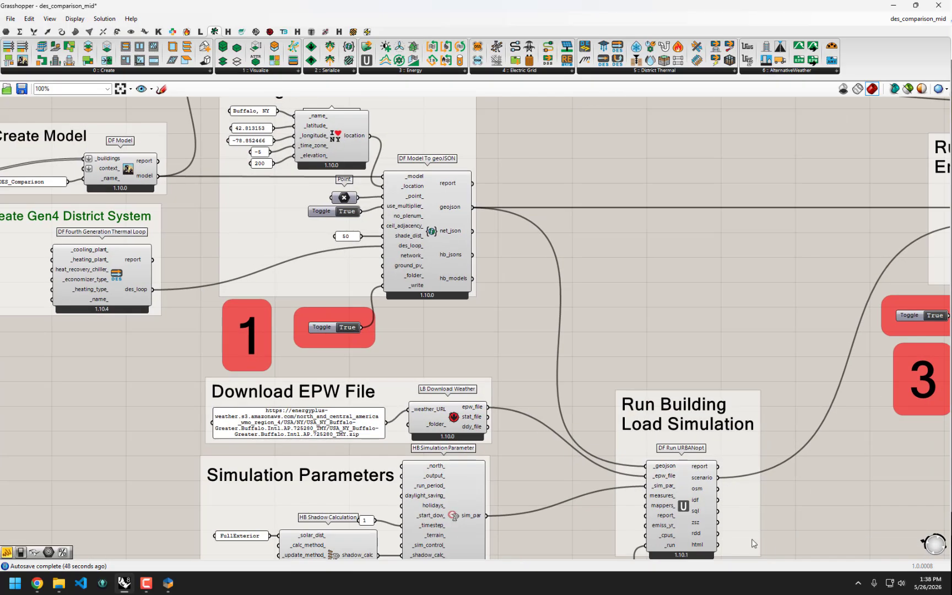